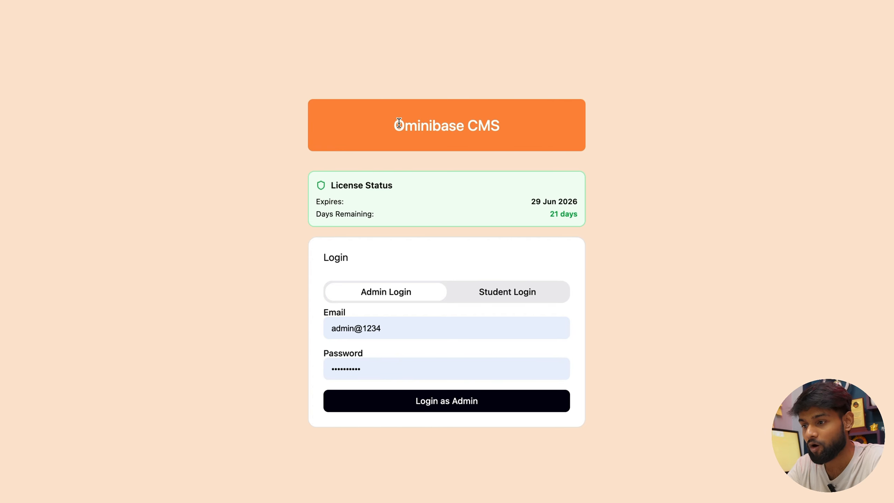
# Step: Review the login page's title and license expiry details, then sign in as admin
pyautogui.moveTo(378, 123); pyautogui.dragTo(499, 118)
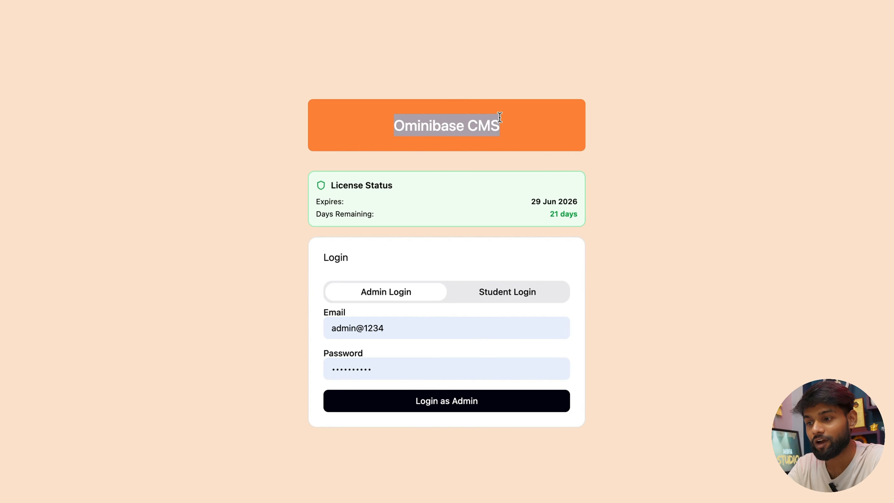
pyautogui.click(392, 118)
pyautogui.moveTo(393, 118); pyautogui.dragTo(499, 117)
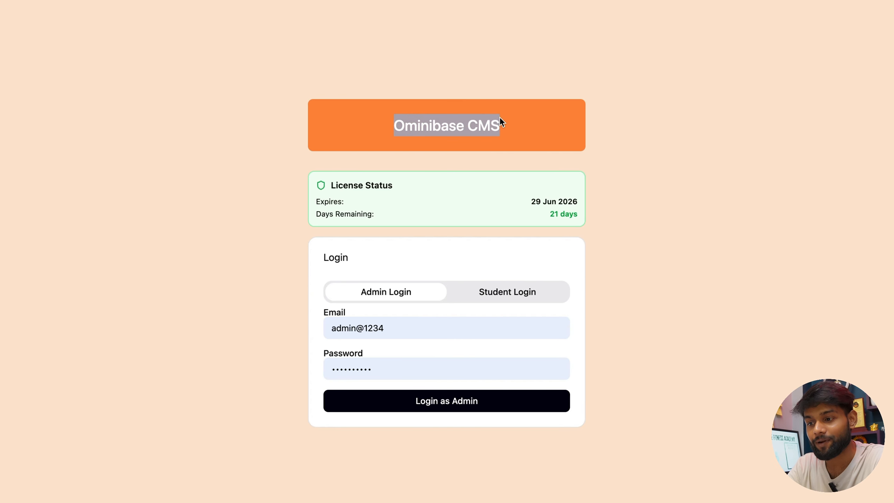
pyautogui.moveTo(324, 185); pyautogui.dragTo(408, 179)
pyautogui.moveTo(316, 202); pyautogui.dragTo(577, 214)
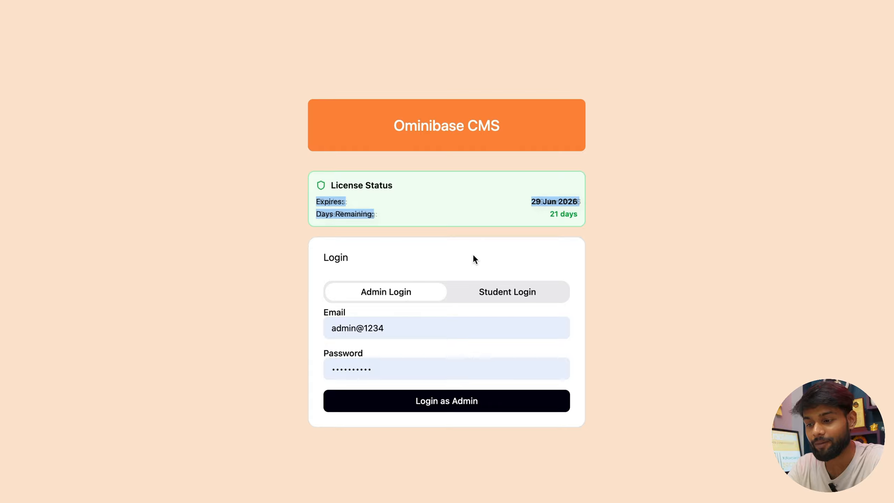
pyautogui.click(446, 261)
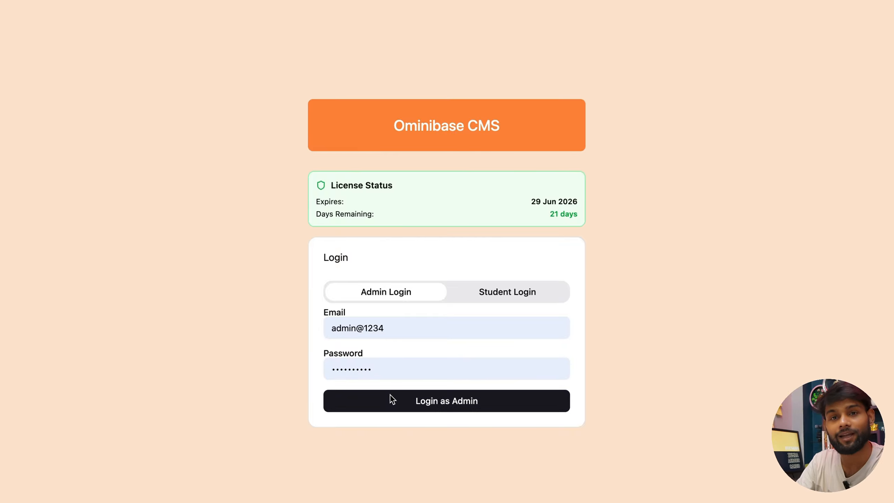
pyautogui.click(427, 408)
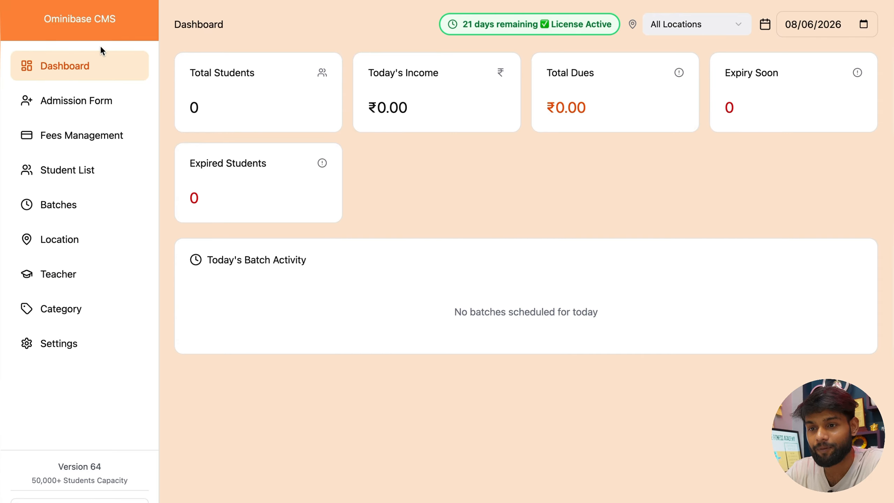
# Step: Check which locations the dashboard can be filtered by
pyautogui.moveTo(41, 18); pyautogui.dragTo(121, 20)
pyautogui.click(113, 20)
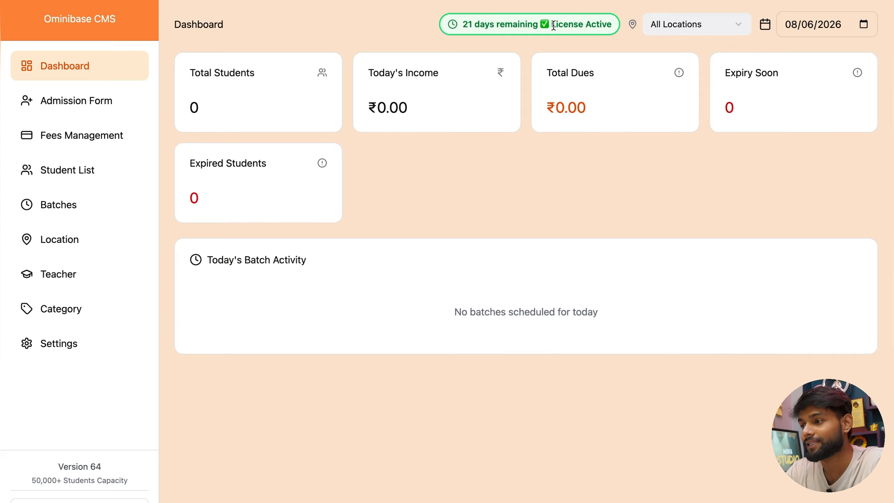
pyautogui.click(686, 22)
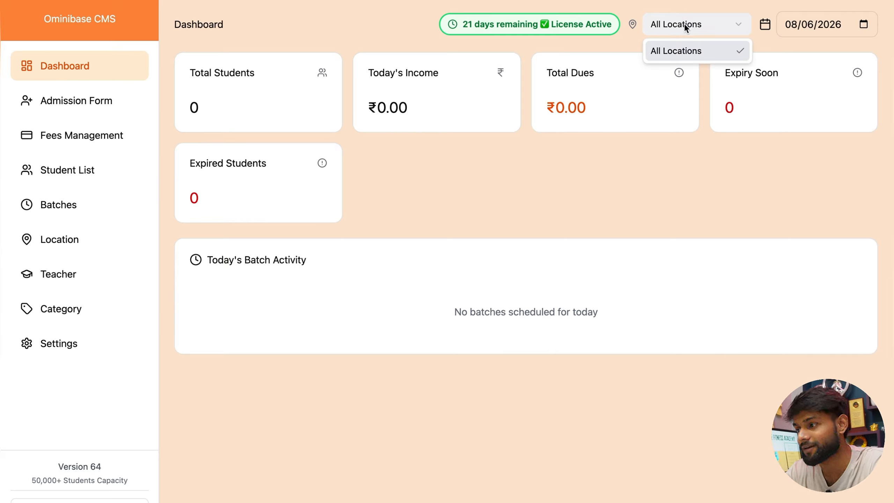
pyautogui.click(707, 15)
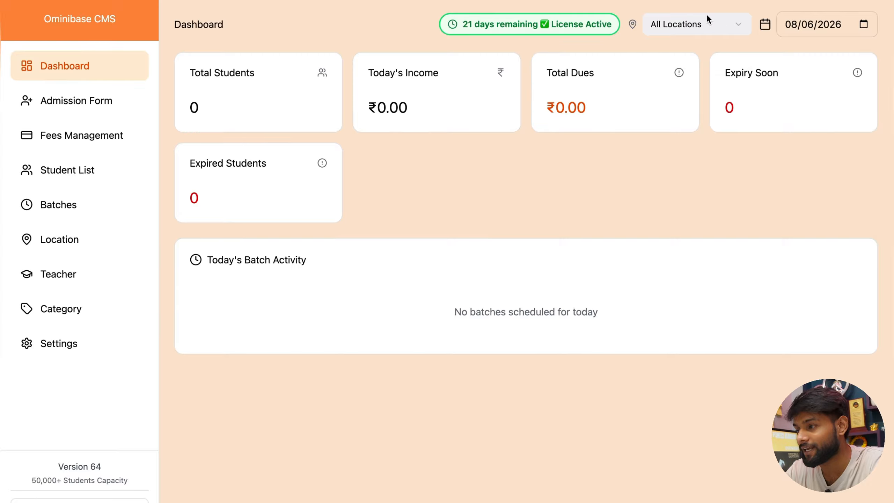
# Step: Look at the students with dues and set the report date to 7 June 2026
pyautogui.click(863, 24)
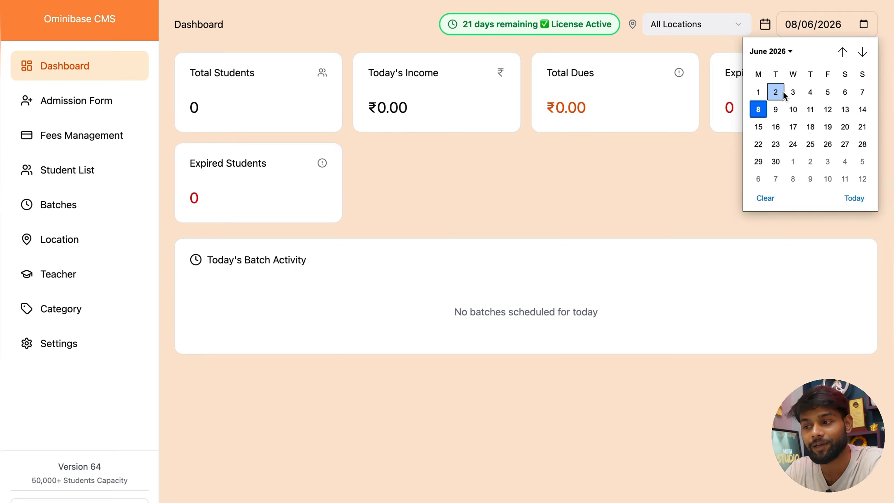
pyautogui.click(606, 87)
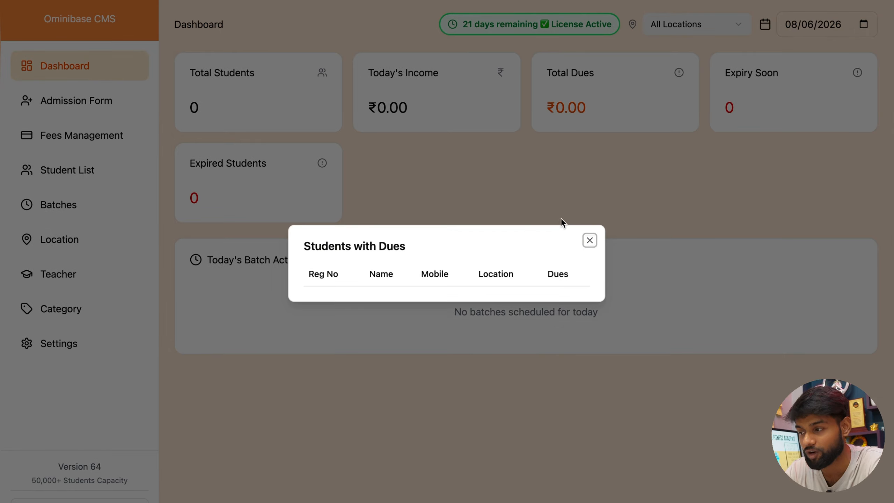
pyautogui.click(590, 240)
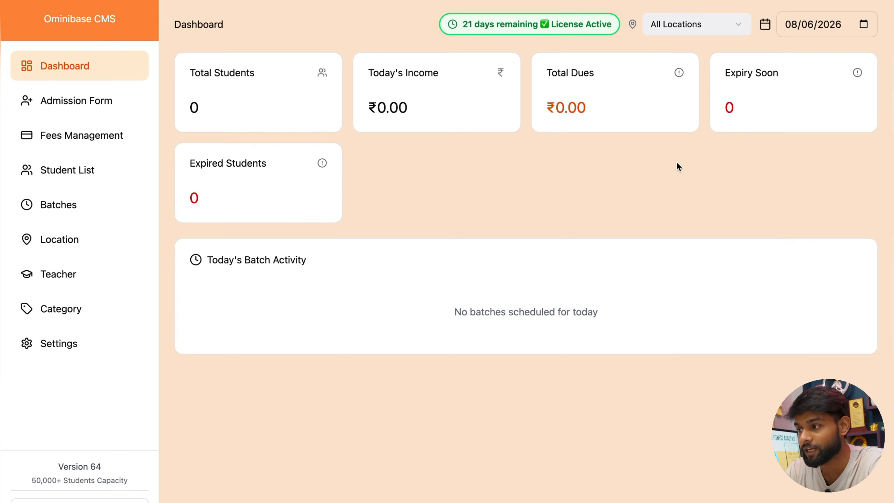
pyautogui.click(863, 24)
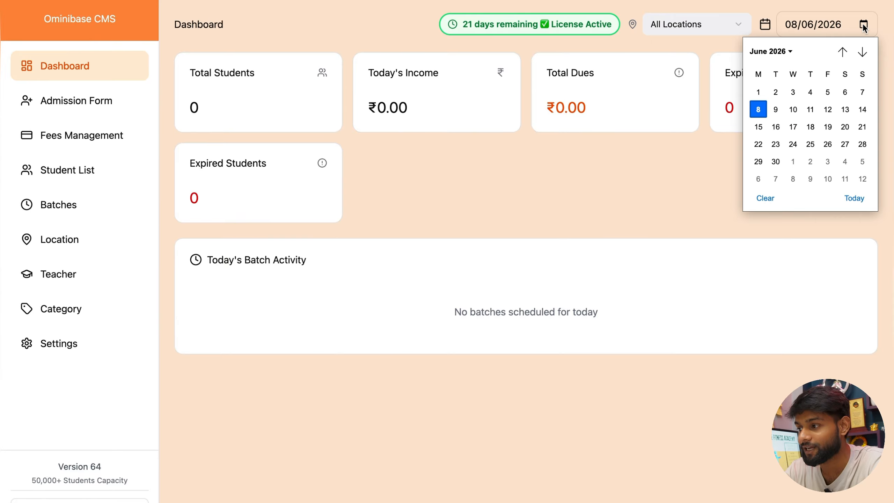
pyautogui.click(862, 92)
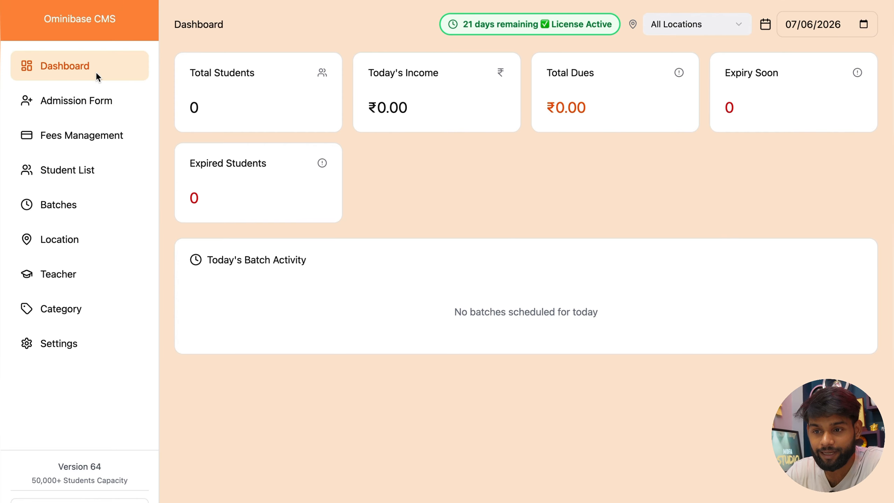
pyautogui.click(73, 110)
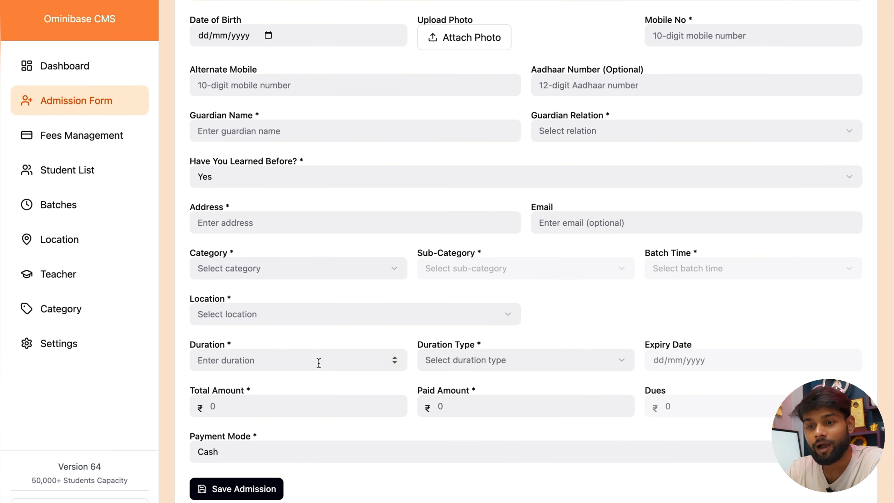
# Step: Browse the Fees Management, Student List, Batches and Location pages, ending in the Location Name field
pyautogui.scroll(5, 320, 362)
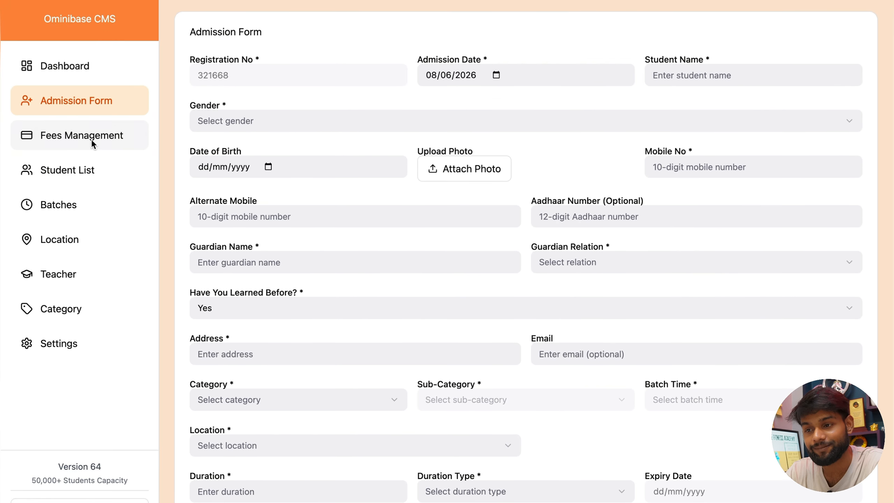
pyautogui.click(93, 137)
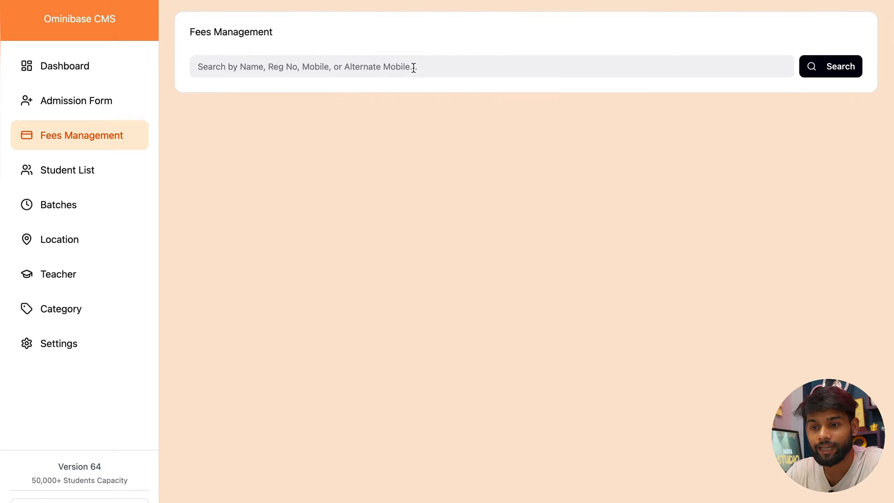
pyautogui.click(75, 178)
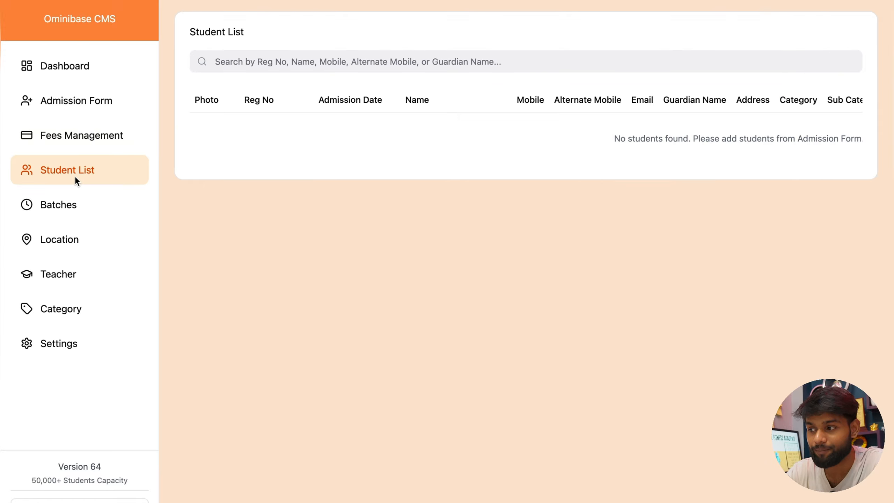
pyautogui.hscroll(10, 298, 121)
pyautogui.hscroll(-1, 298, 121)
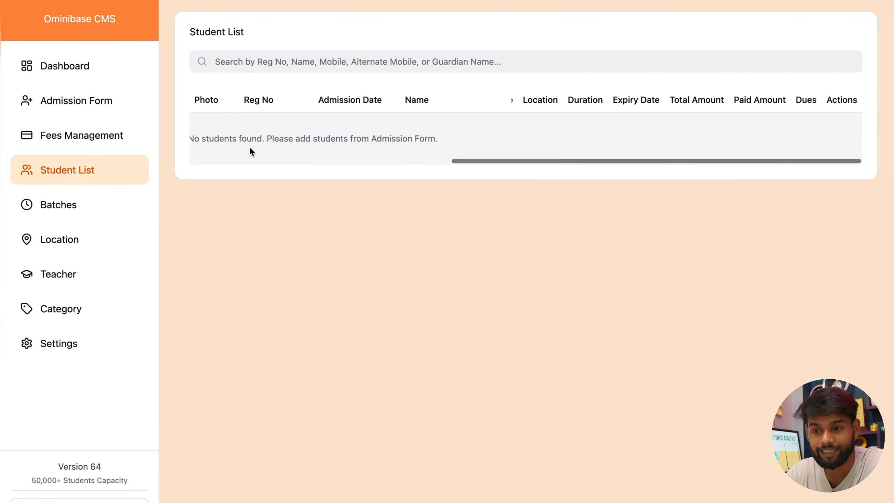
pyautogui.click(85, 205)
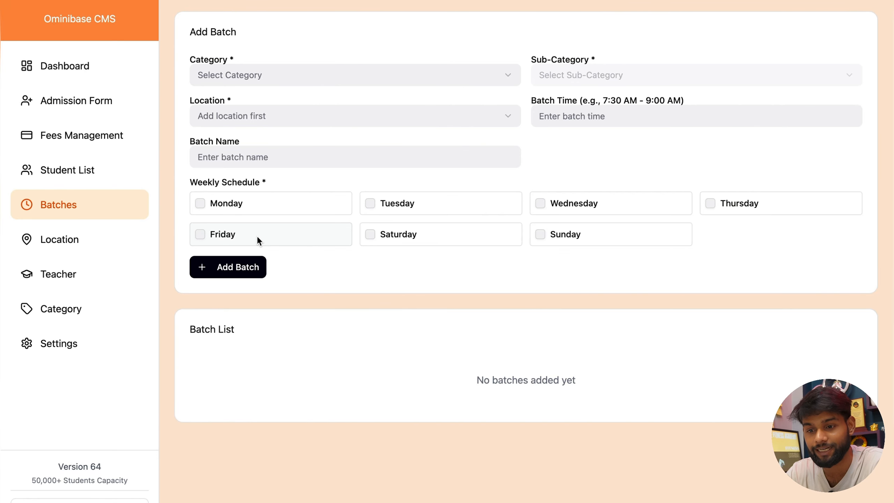
pyautogui.click(82, 252)
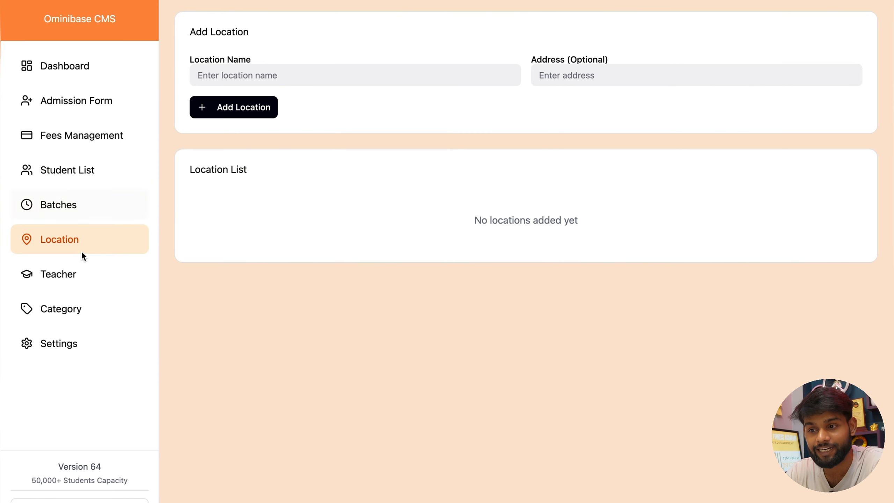
pyautogui.click(368, 70)
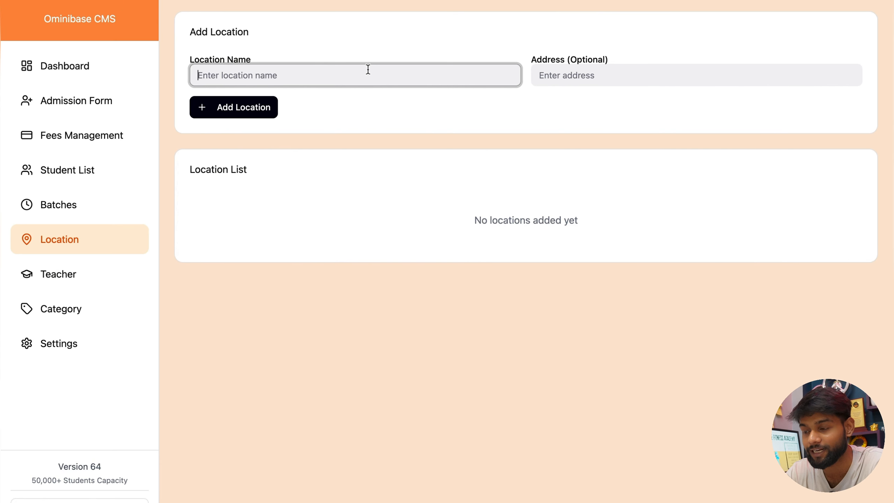
pyautogui.click(60, 285)
# Step: Inspect the Add Teacher form's Payment Type options, keeping Monthly, and close it unsaved
pyautogui.click(810, 38)
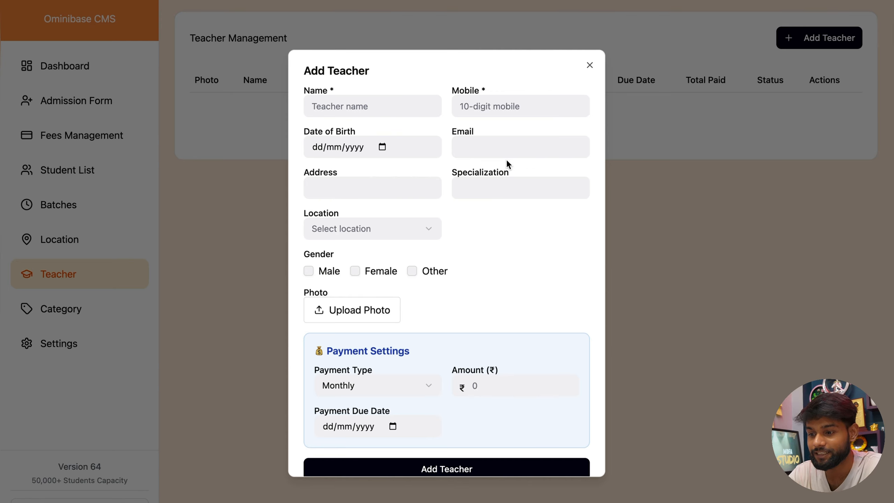
pyautogui.click(350, 386)
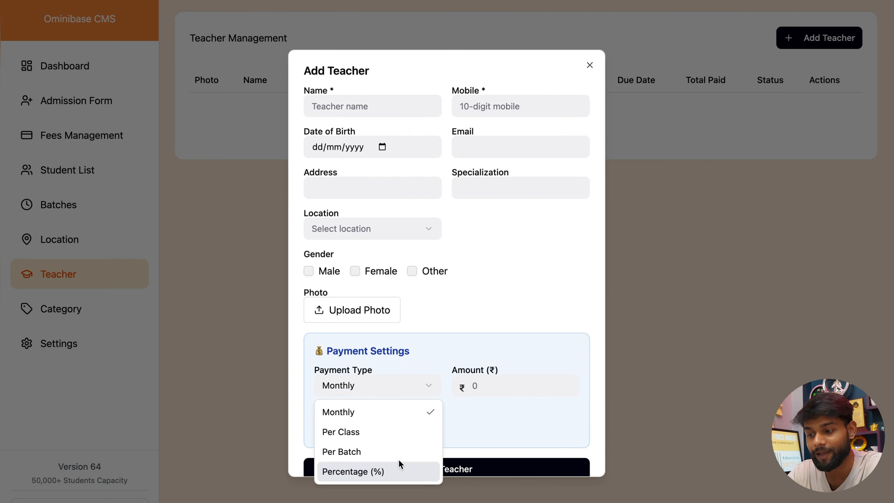
pyautogui.click(479, 422)
pyautogui.scroll(-2, 468, 324)
pyautogui.scroll(2, 468, 324)
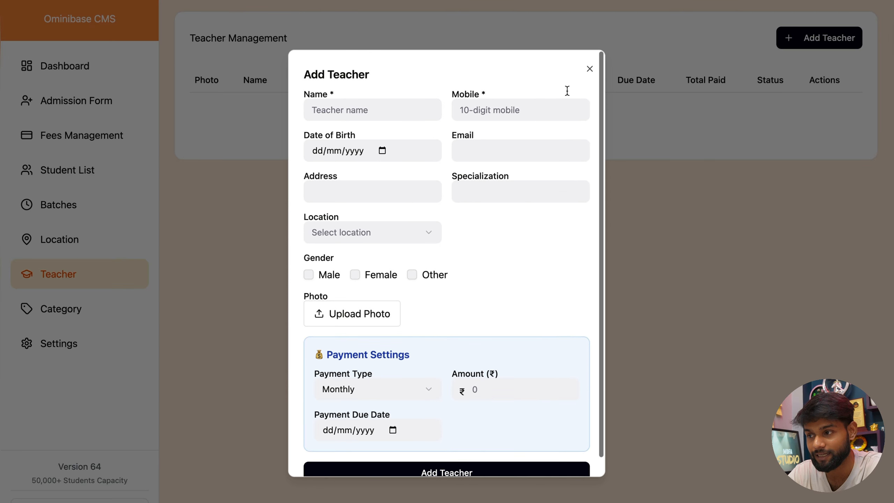
pyautogui.click(592, 67)
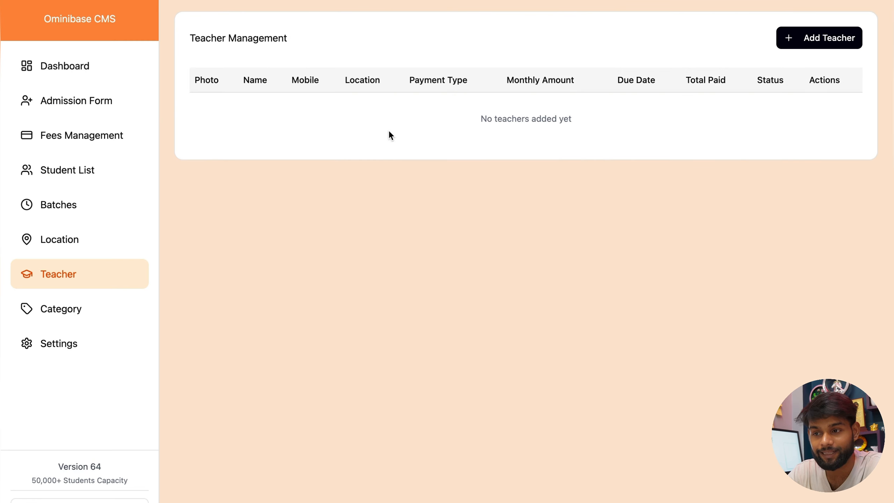
# Step: Open Category & Sub-Category Management and click into the category and first sub-category fields
pyautogui.click(60, 309)
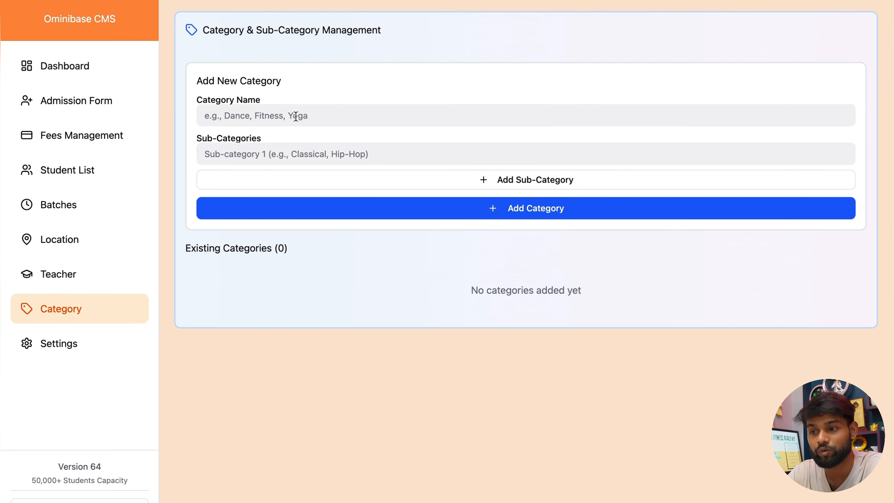
pyautogui.click(328, 111)
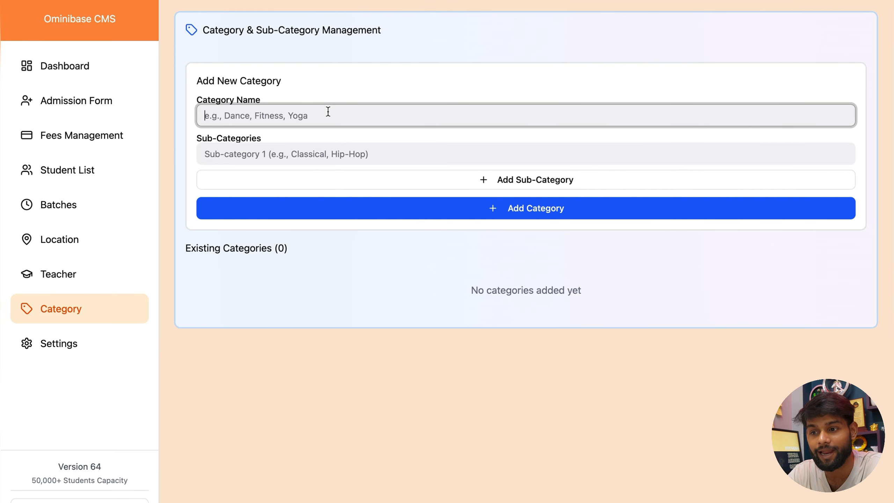
pyautogui.click(290, 160)
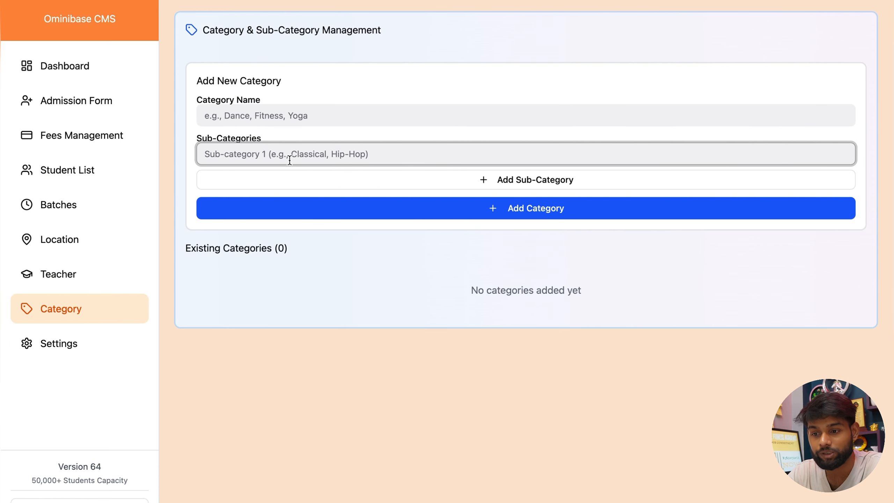
# Step: Open Settings and view the Student Management, Business Settings and Monthly Reports tabs
pyautogui.click(79, 341)
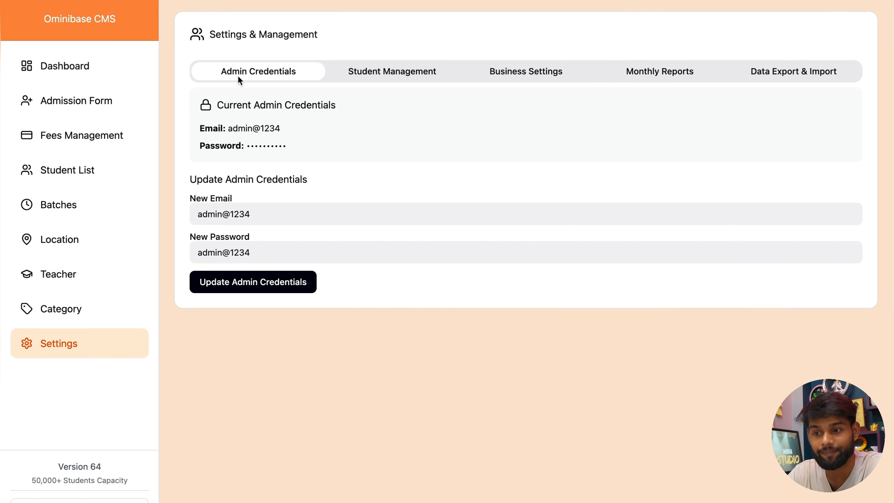
pyautogui.click(354, 67)
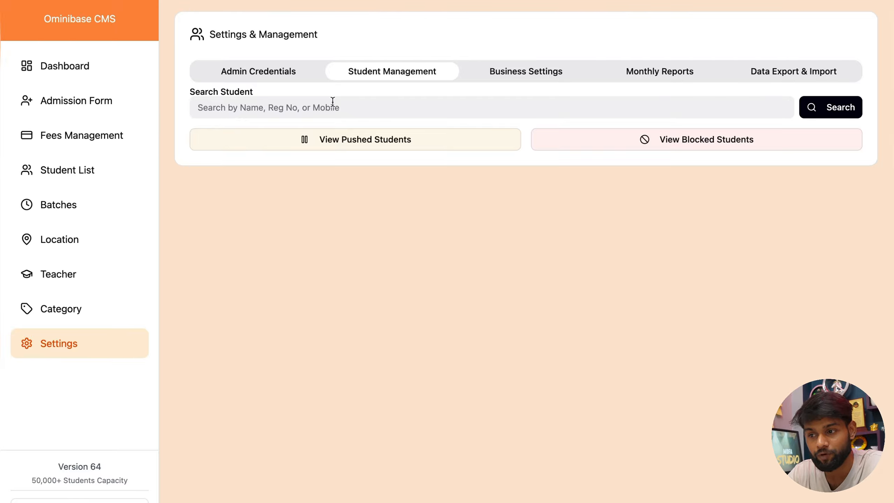
pyautogui.click(521, 73)
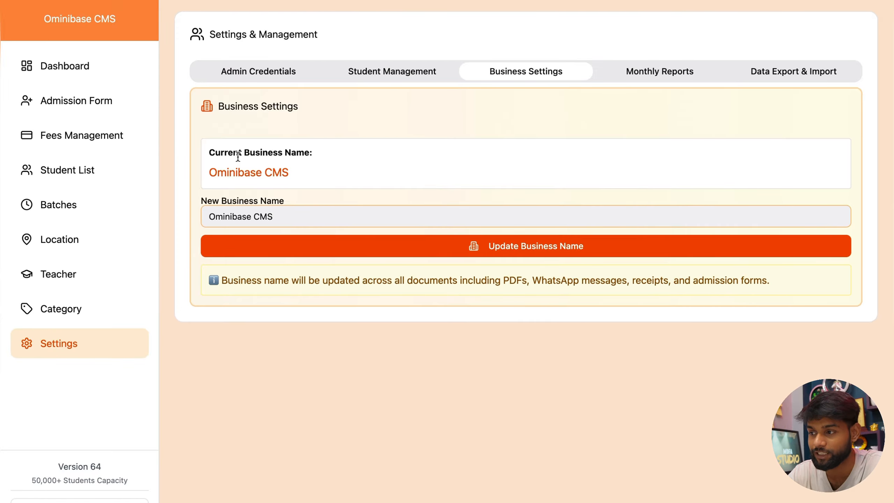
pyautogui.click(665, 70)
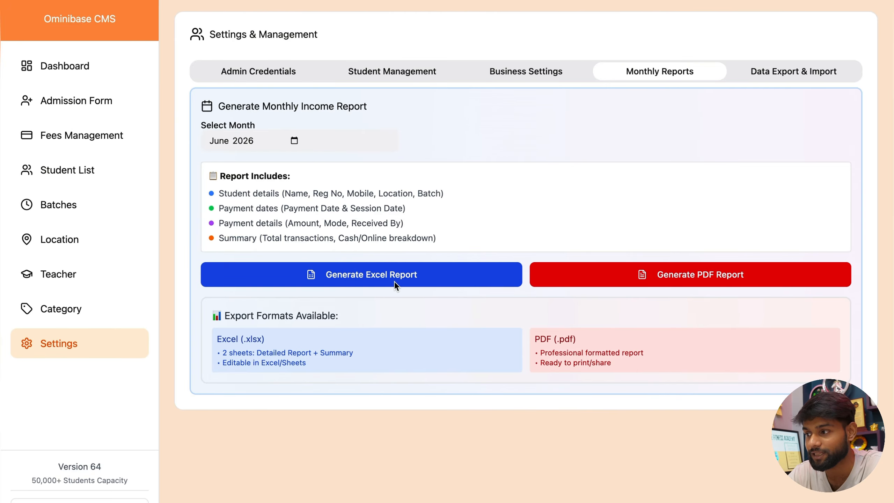
# Step: Scroll through the Data Export & Import options, then return to the Dashboard
pyautogui.click(780, 72)
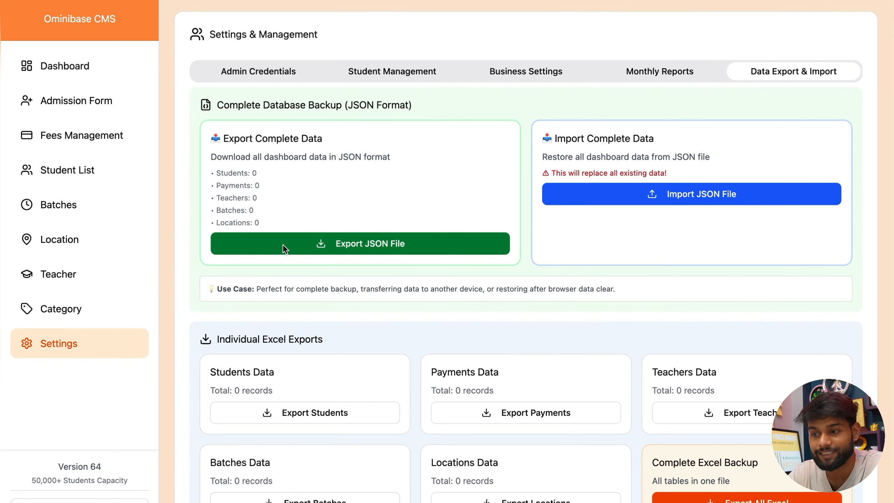
pyautogui.scroll(-2, 283, 244)
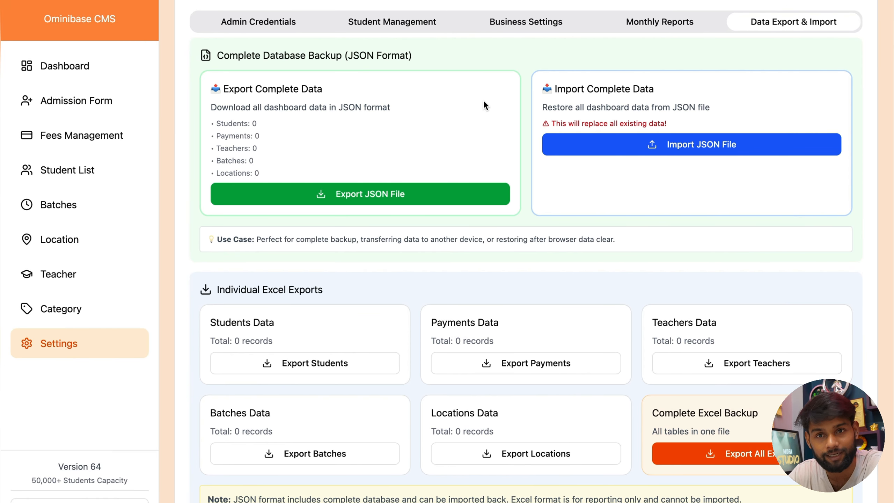
pyautogui.scroll(2, 485, 102)
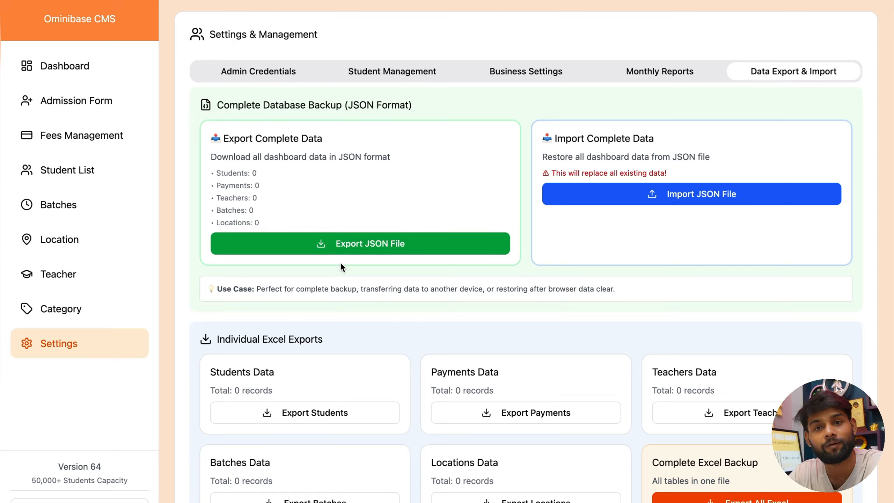
pyautogui.scroll(-3, 341, 262)
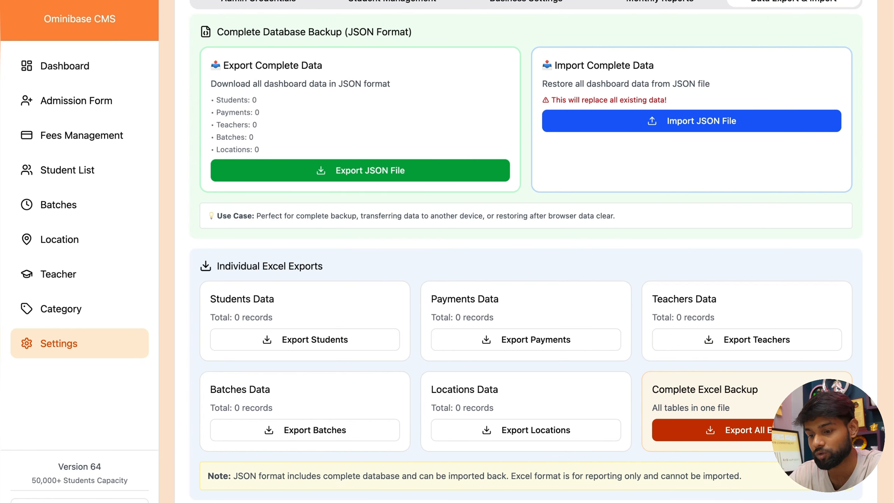
pyautogui.scroll(4, 254, 175)
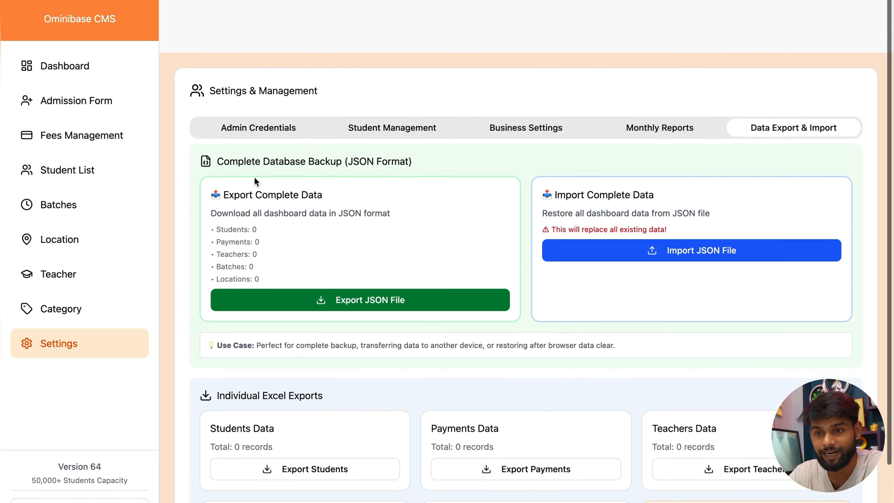
pyautogui.scroll(-2, 254, 177)
pyautogui.click(56, 74)
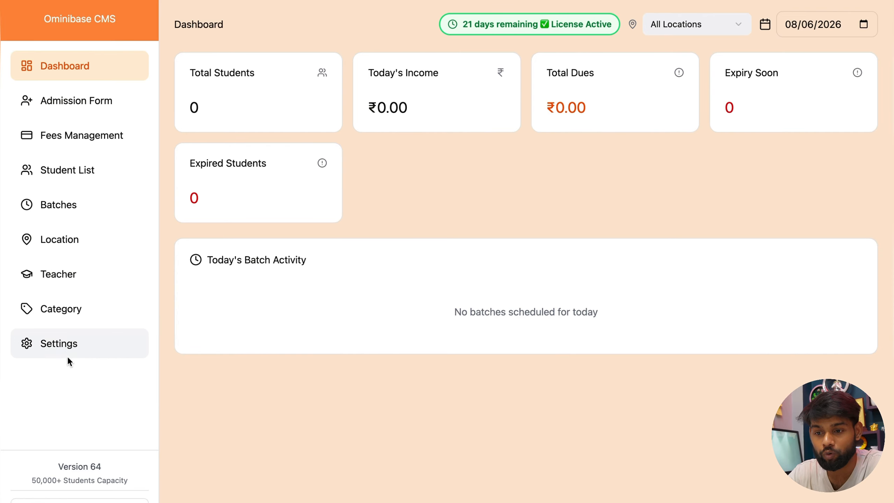
pyautogui.click(88, 244)
# Step: Add a location 'Patna' with address 'Patna Bhoothnath Road'
pyautogui.click(251, 74)
pyautogui.write('Pa')
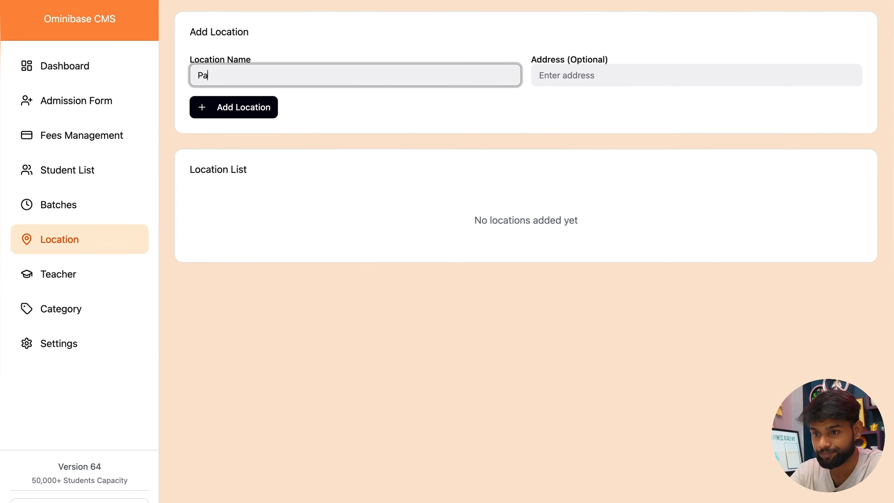
pyautogui.write('tna')
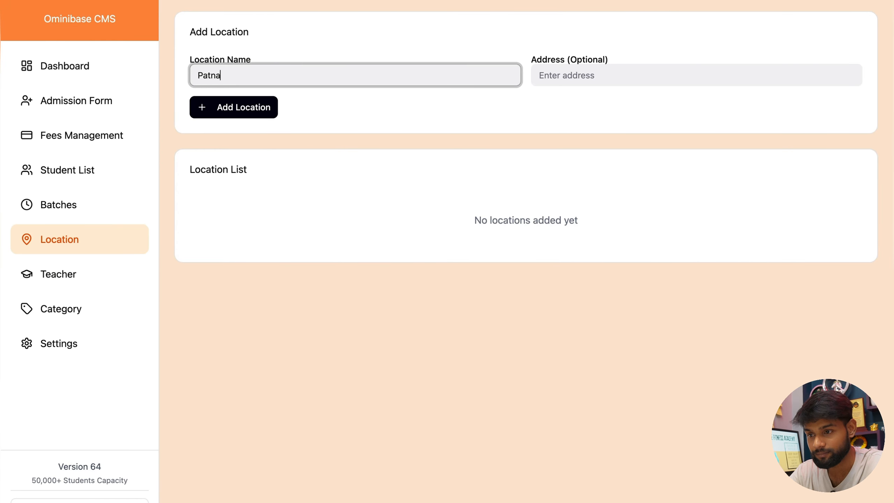
pyautogui.press('Tab')
pyautogui.write('Patna Bhoothnath R')
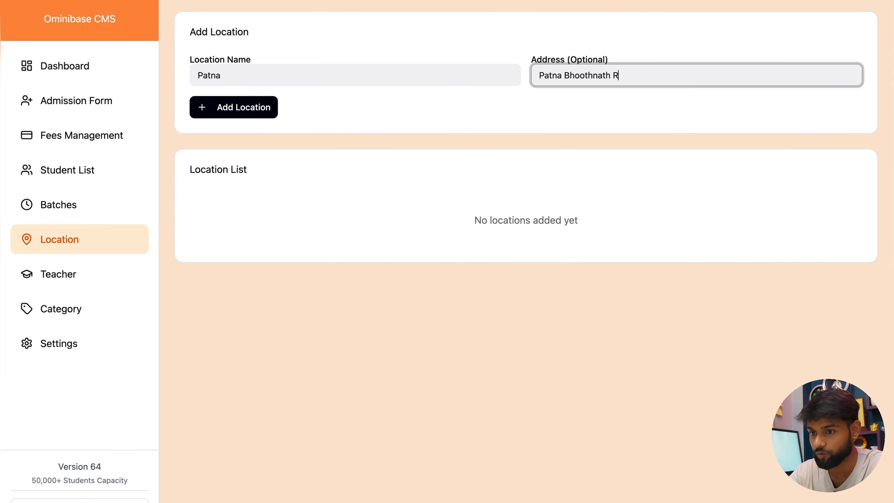
pyautogui.write('oad')
pyautogui.click(213, 104)
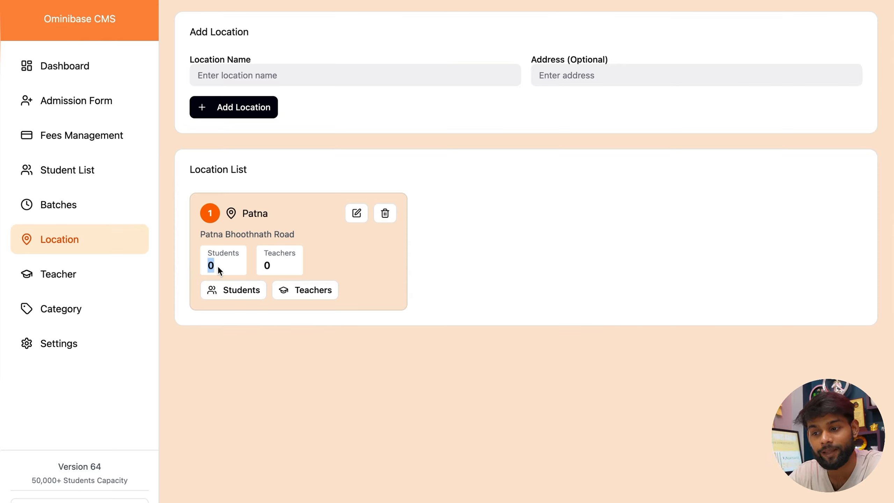
# Step: Re-save Patna via Update Location and check its empty student and teacher lists
pyautogui.click(281, 261)
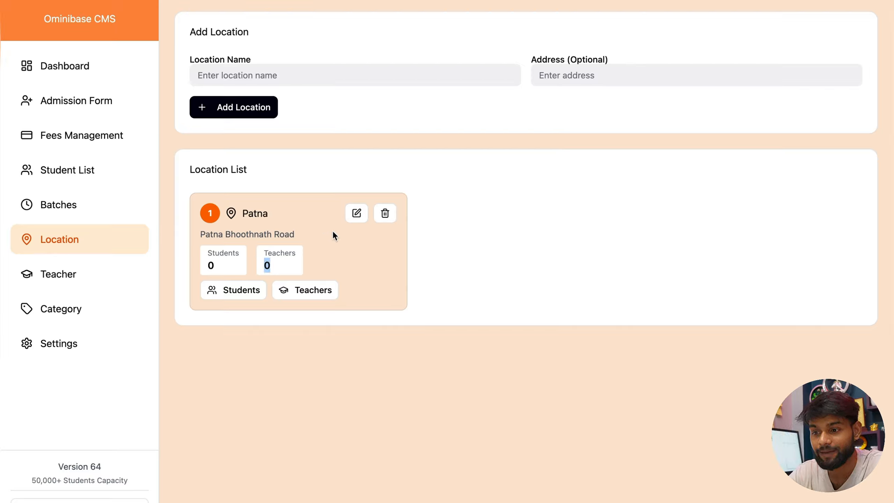
pyautogui.click(355, 214)
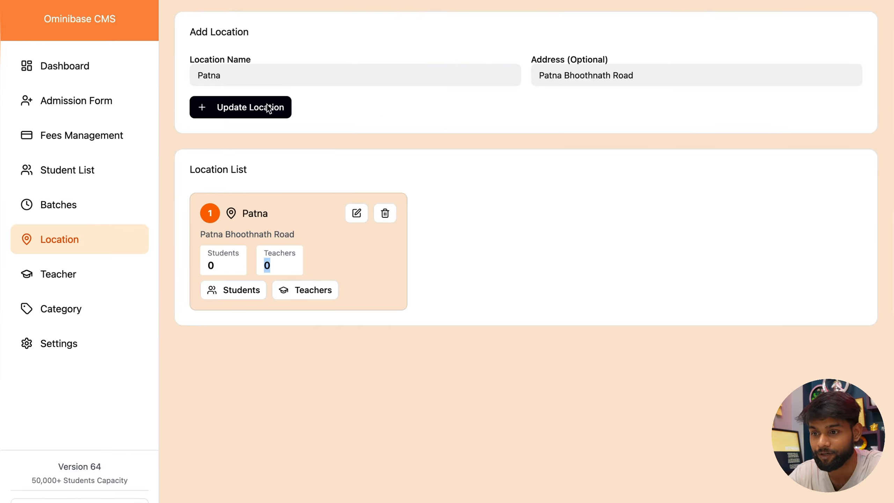
pyautogui.click(236, 107)
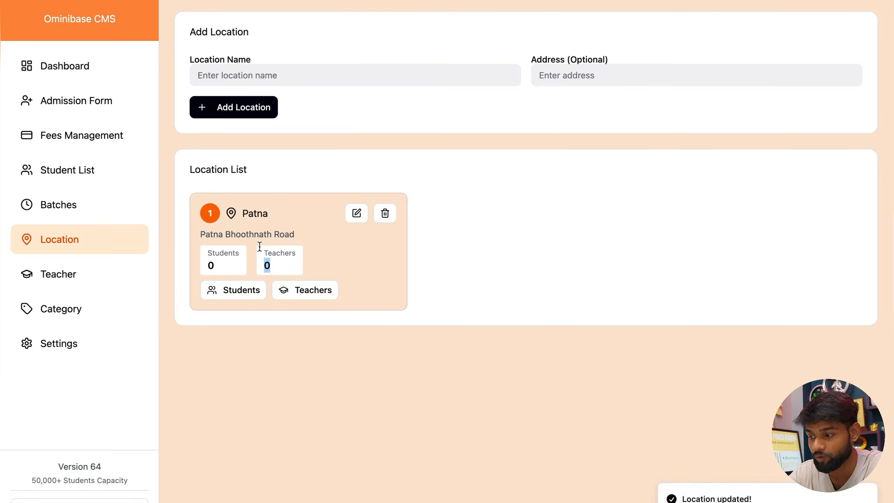
pyautogui.moveTo(721, 499); pyautogui.dragTo(734, 500)
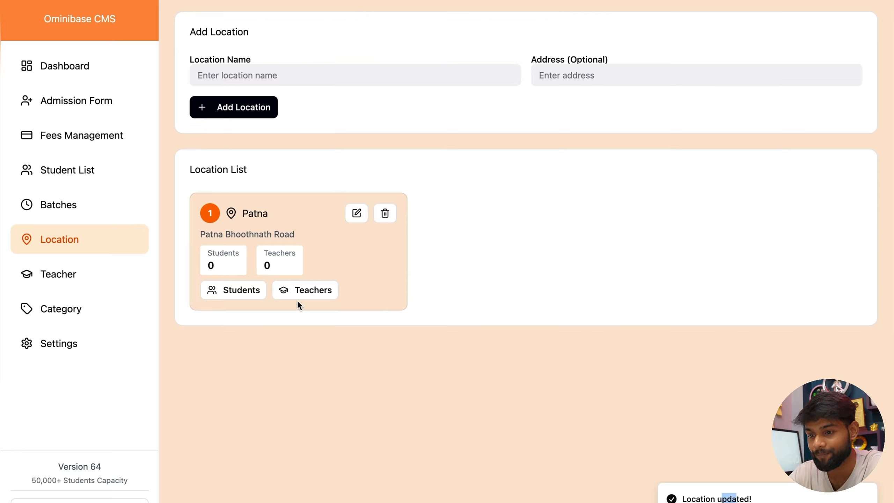
pyautogui.click(225, 292)
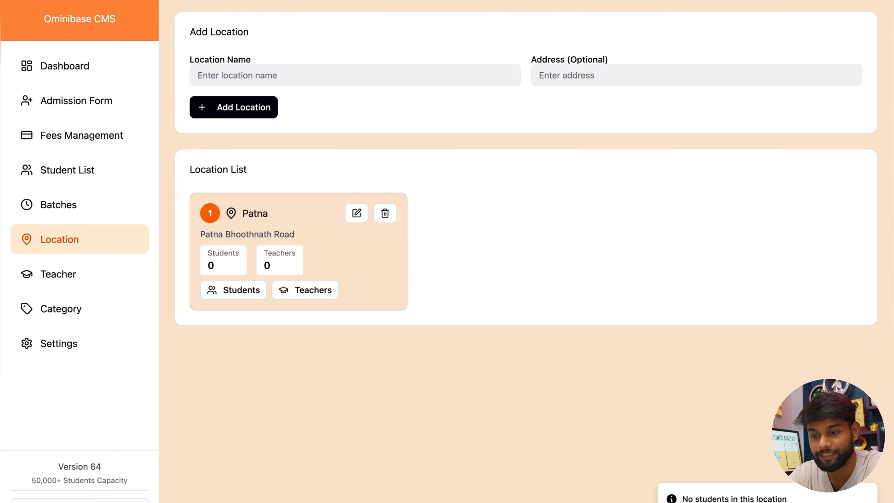
pyautogui.click(306, 283)
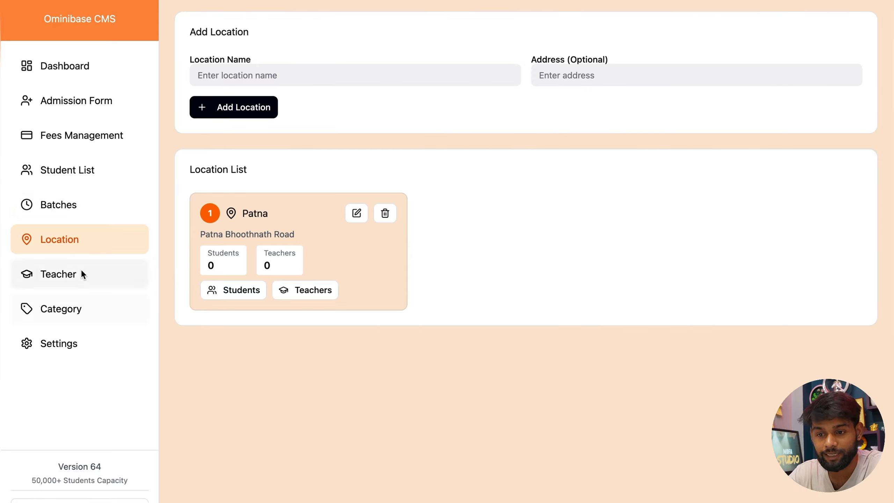
# Step: Create the category 'Dance' with the sub-category 'Western Dance'
pyautogui.click(58, 310)
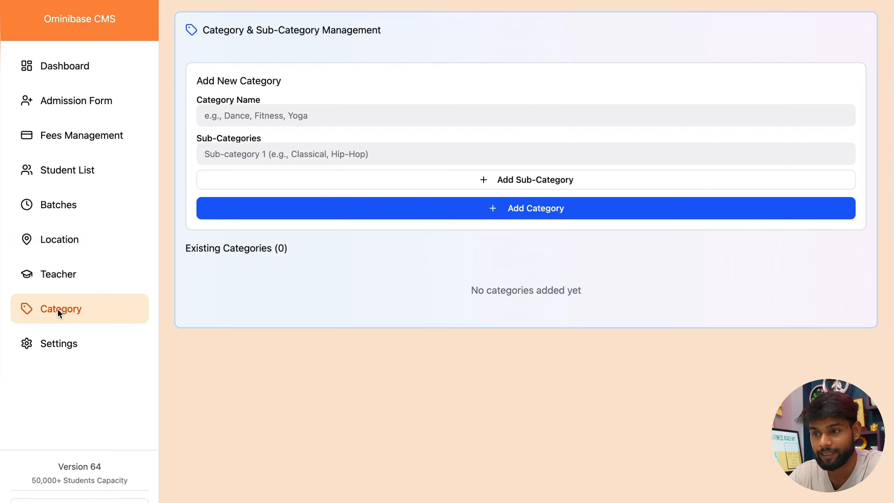
pyautogui.click(322, 120)
pyautogui.write('Dance')
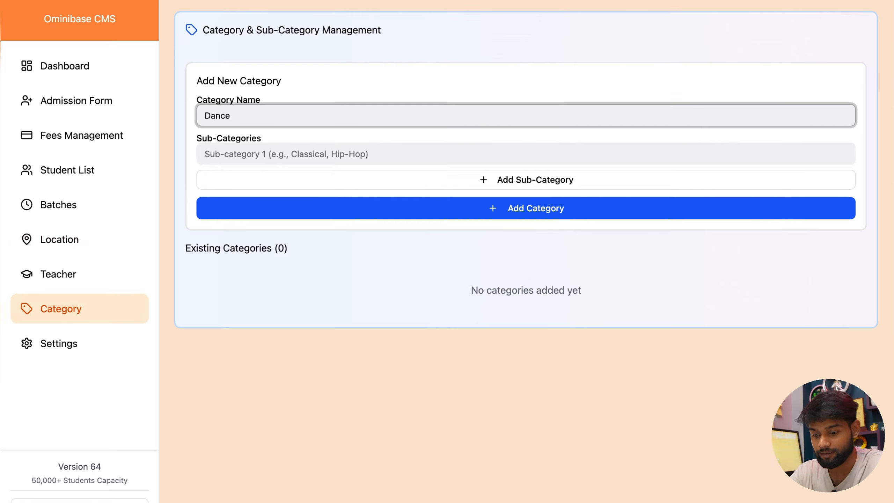
pyautogui.press('Tab')
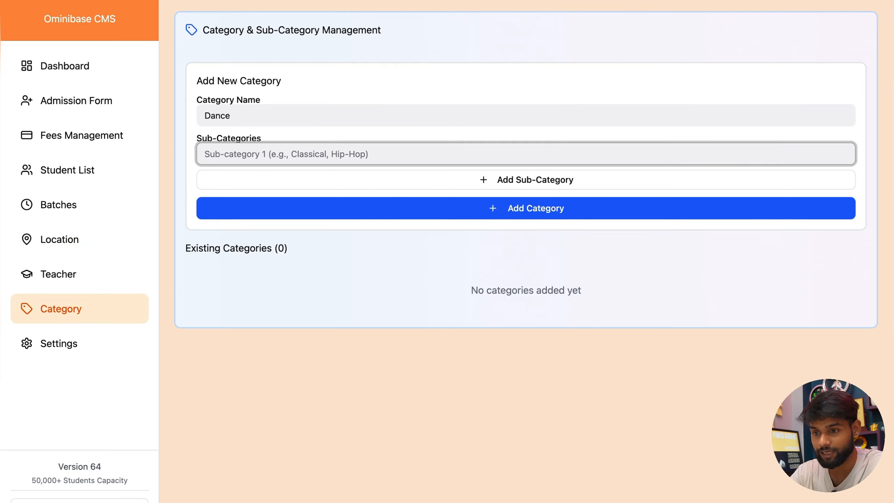
pyautogui.write('Western Dn')
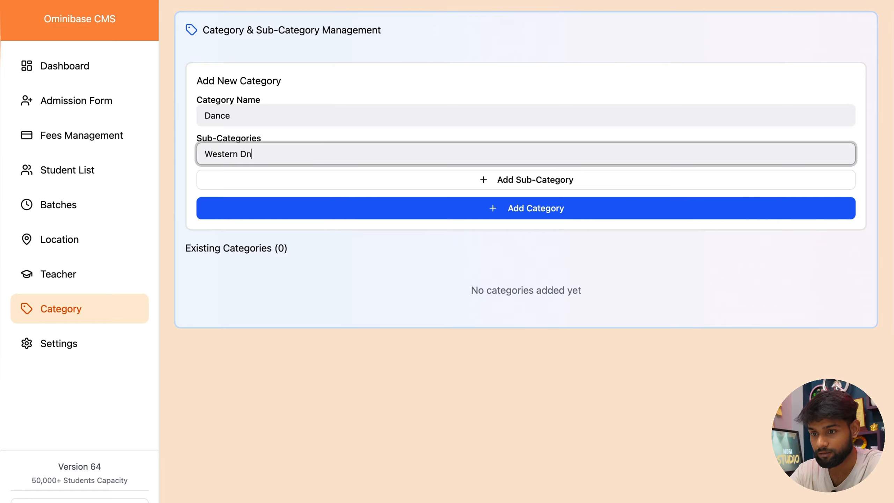
pyautogui.press('BackSpace')
pyautogui.write('ance')
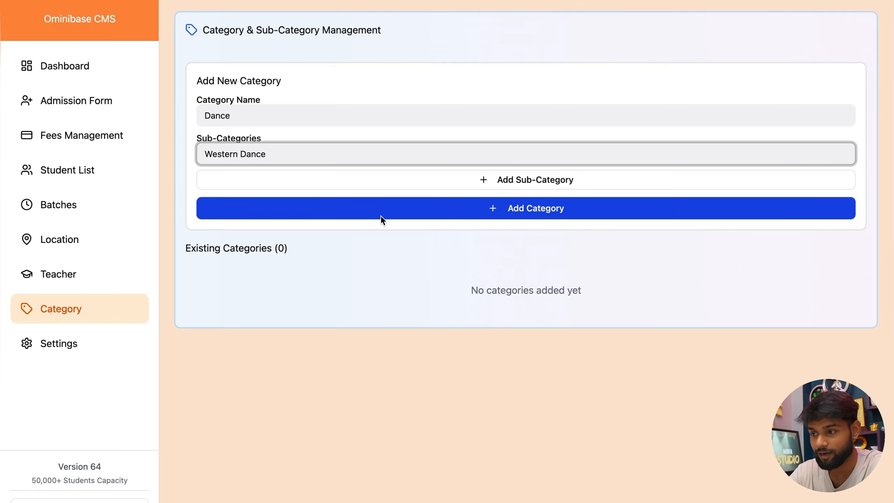
pyautogui.click(384, 210)
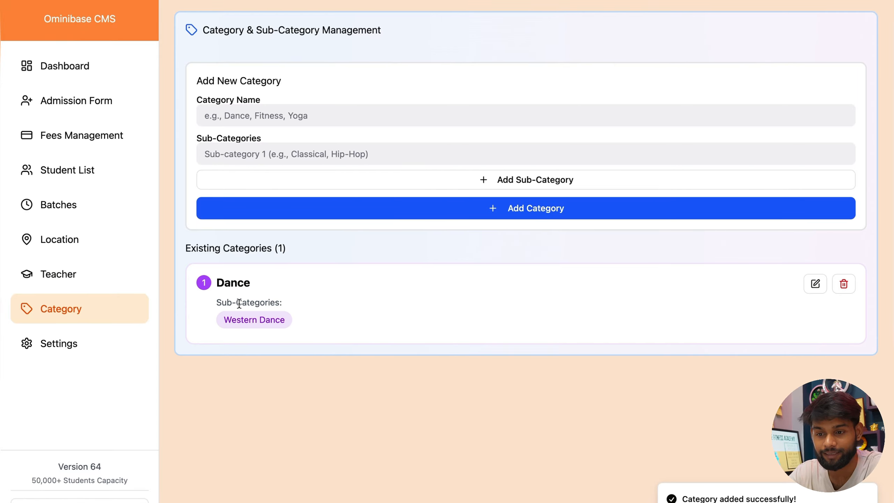
# Step: Start a new batch with category Dance, sub-category Western Dance and location Patna
pyautogui.click(81, 200)
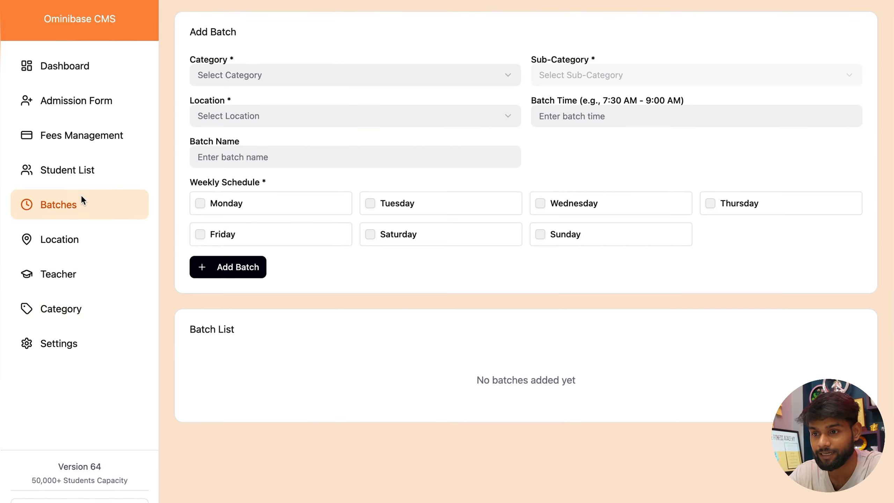
pyautogui.click(268, 71)
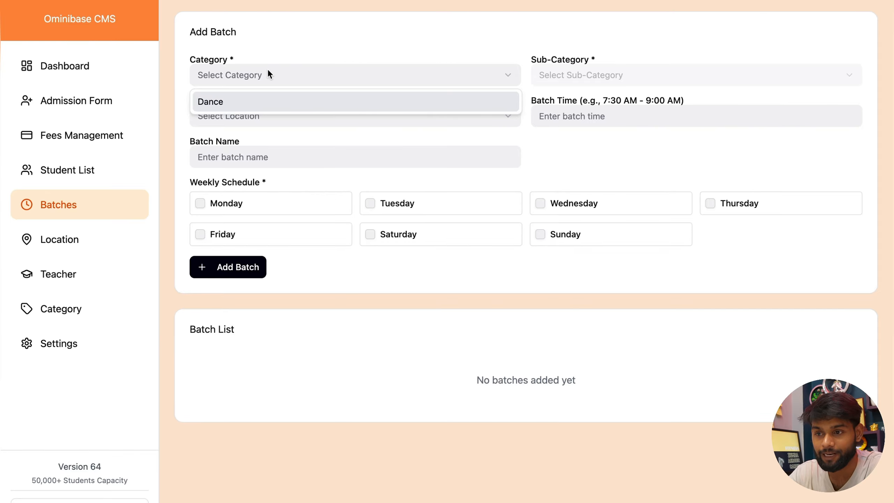
pyautogui.click(248, 106)
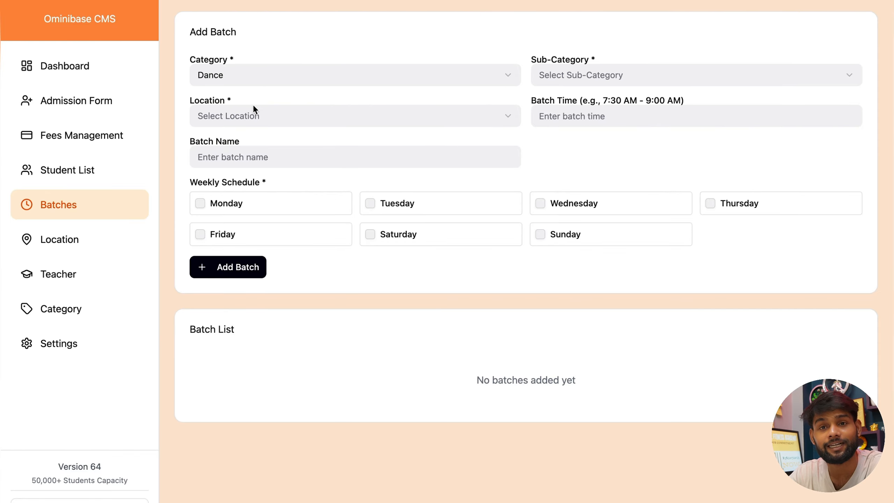
pyautogui.click(617, 72)
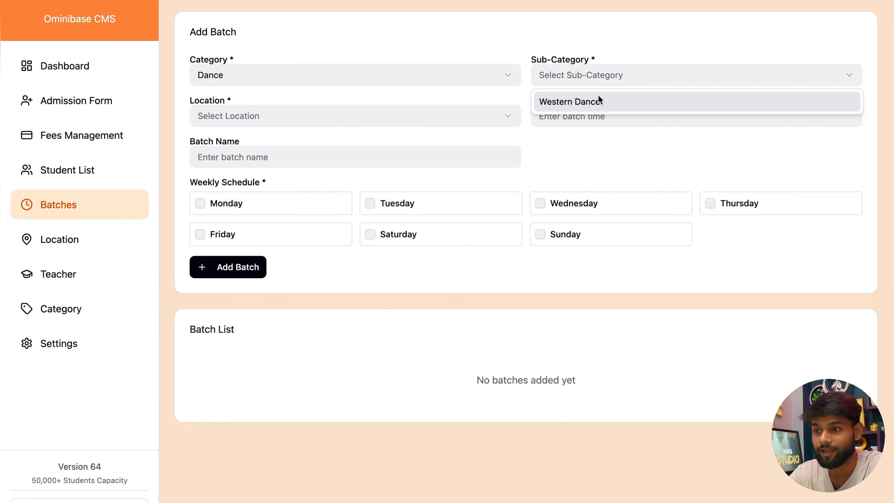
pyautogui.click(598, 96)
pyautogui.click(394, 124)
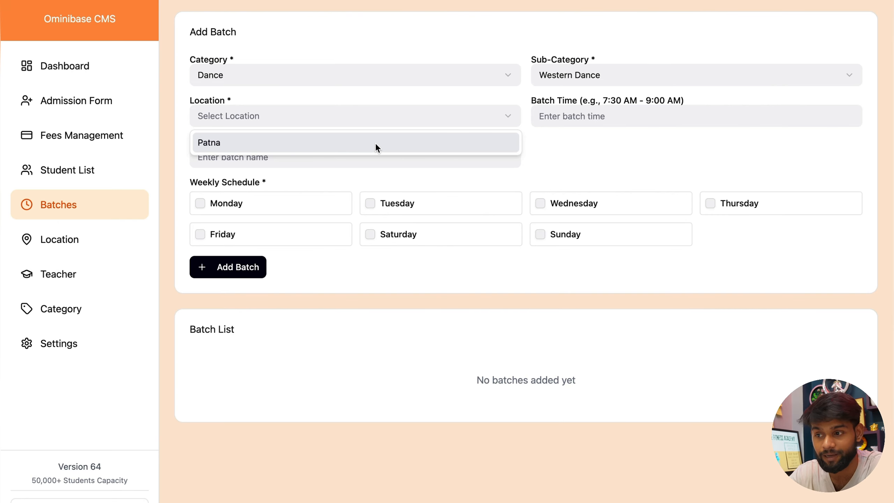
pyautogui.click(375, 142)
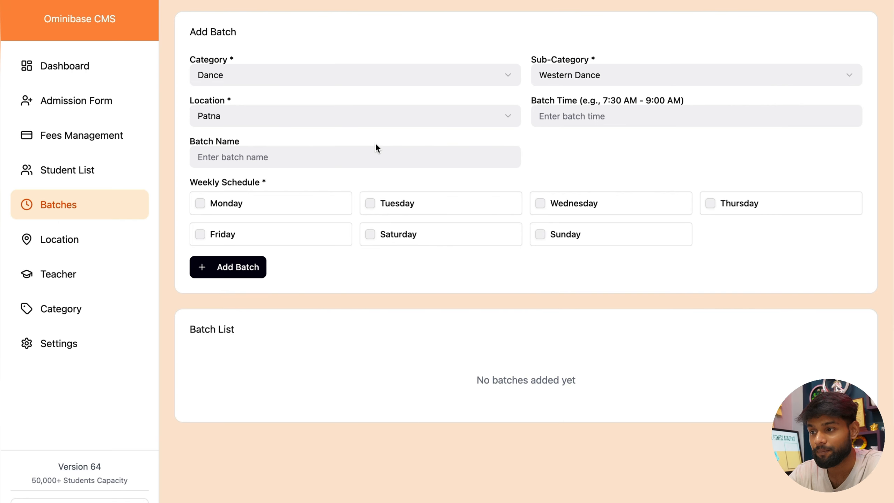
# Step: Enter batch time '07:00 To 08:00 Pm' and batch name 'Dance Batch'
pyautogui.click(574, 118)
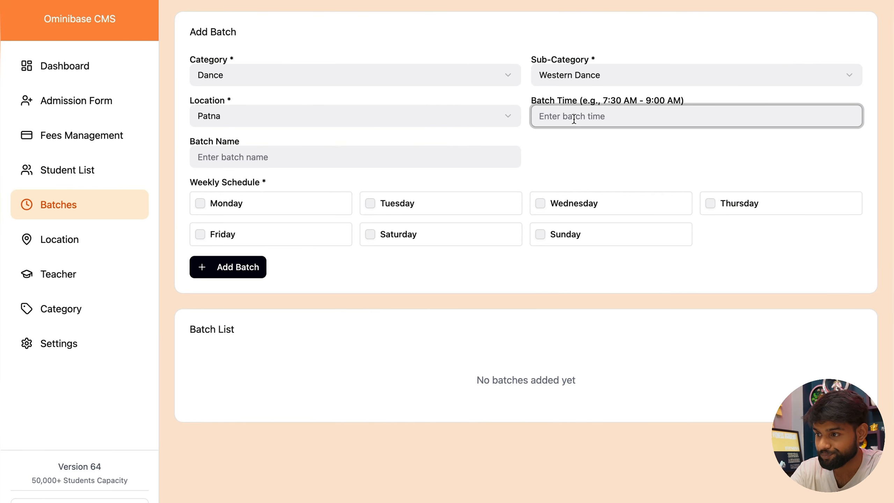
pyautogui.write('07:00 To ')
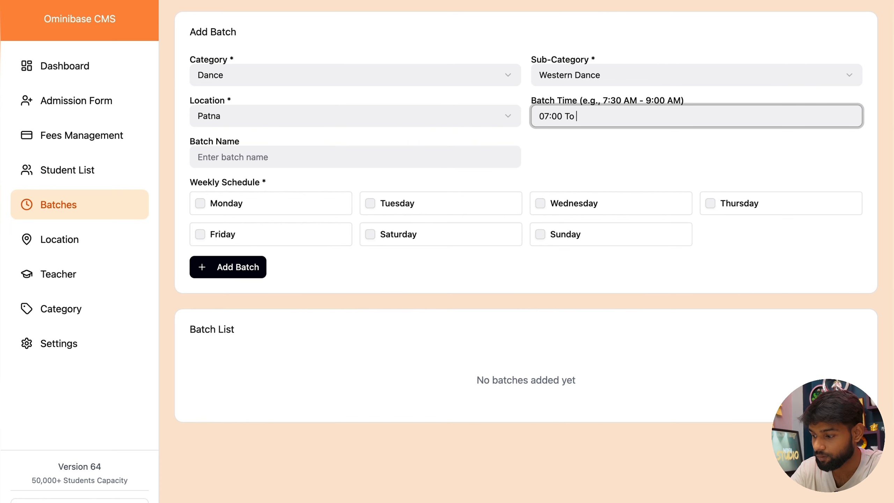
pyautogui.write('0')
pyautogui.press('BackSpace')
pyautogui.write('0')
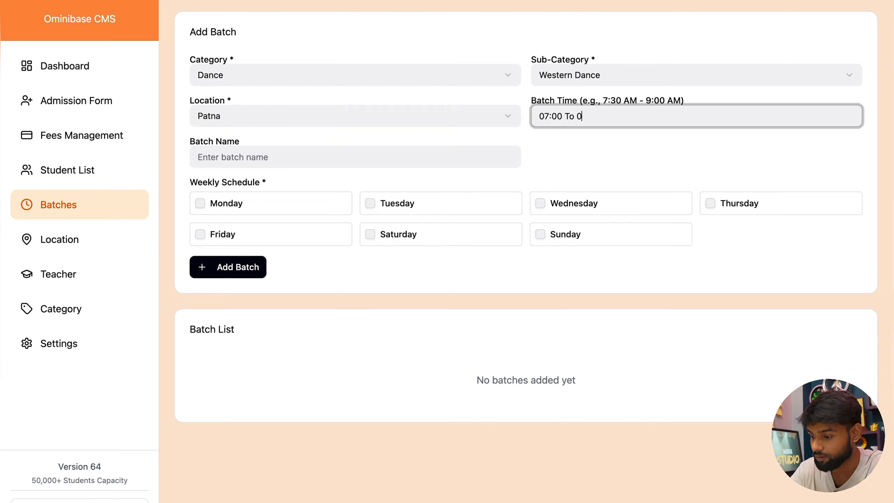
pyautogui.write('8:00')
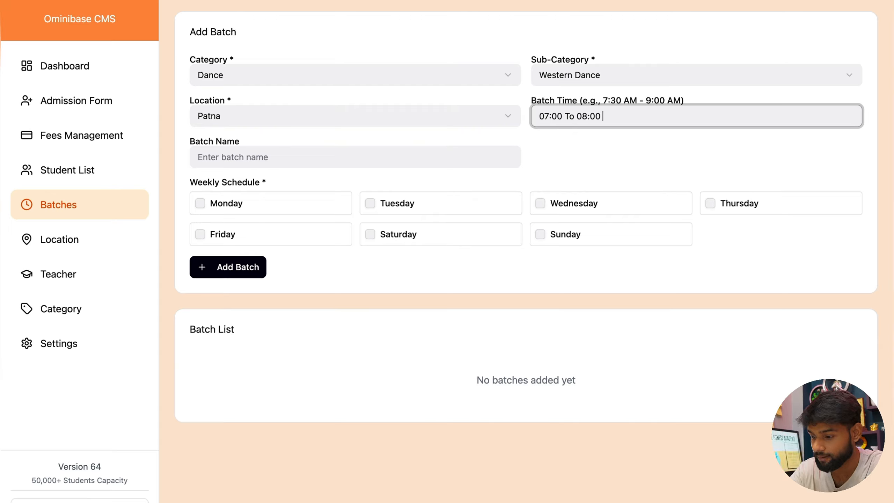
pyautogui.write(' Pm')
pyautogui.press('Tab')
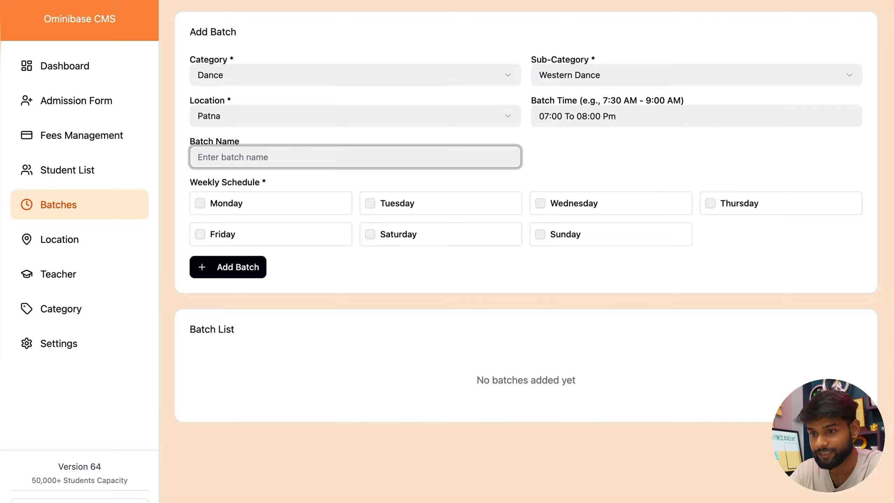
pyautogui.write('DA')
pyautogui.press('BackSpace')
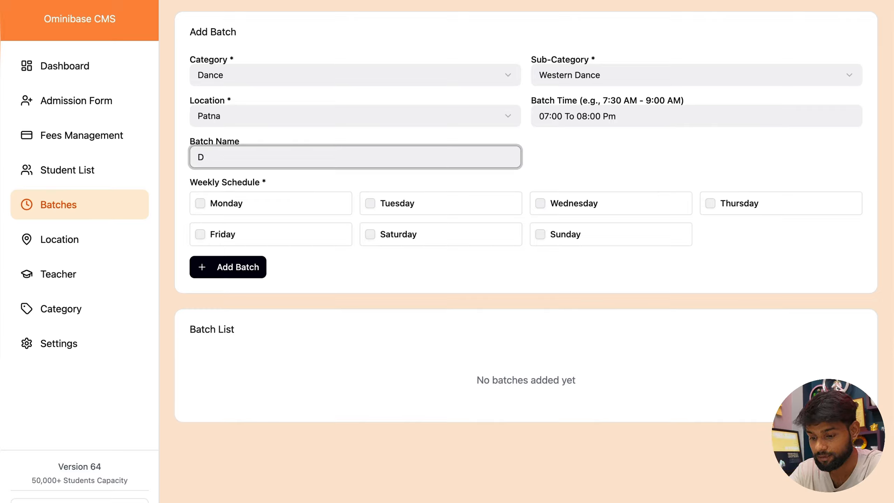
pyautogui.write('ance')
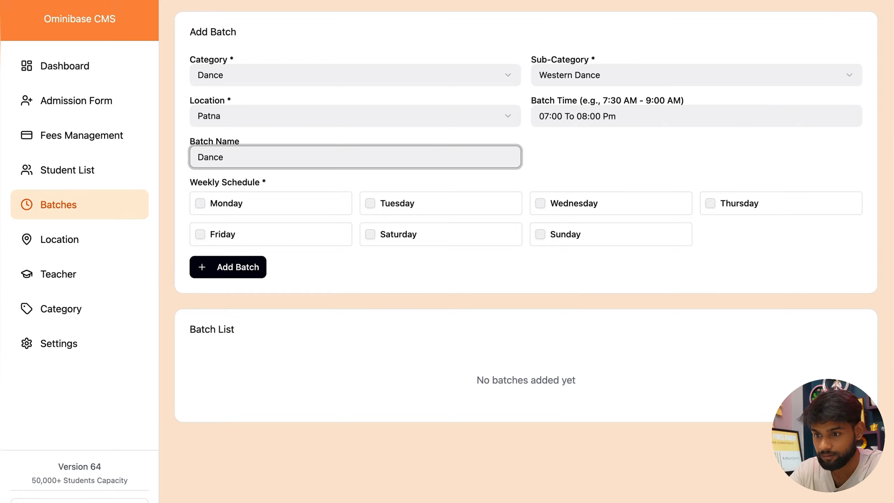
pyautogui.write(' Batch')
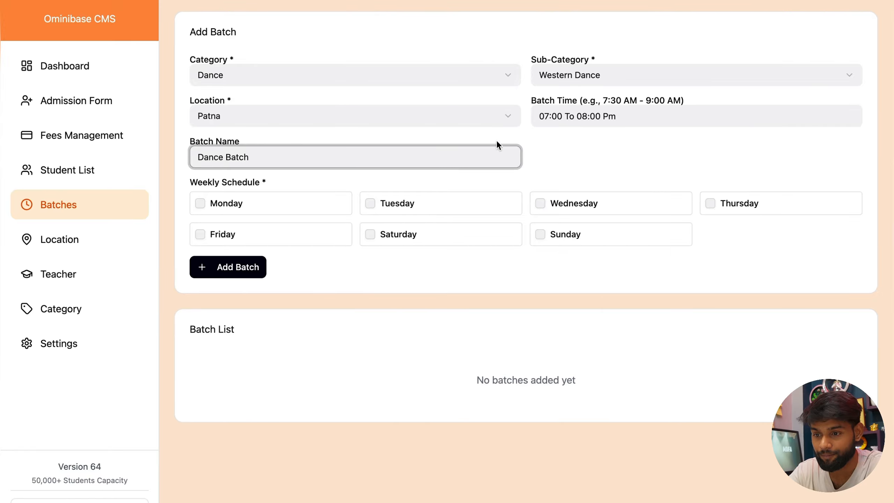
# Step: Schedule the batch Monday through Friday and save it to the batch list
pyautogui.click(204, 204)
pyautogui.click(370, 203)
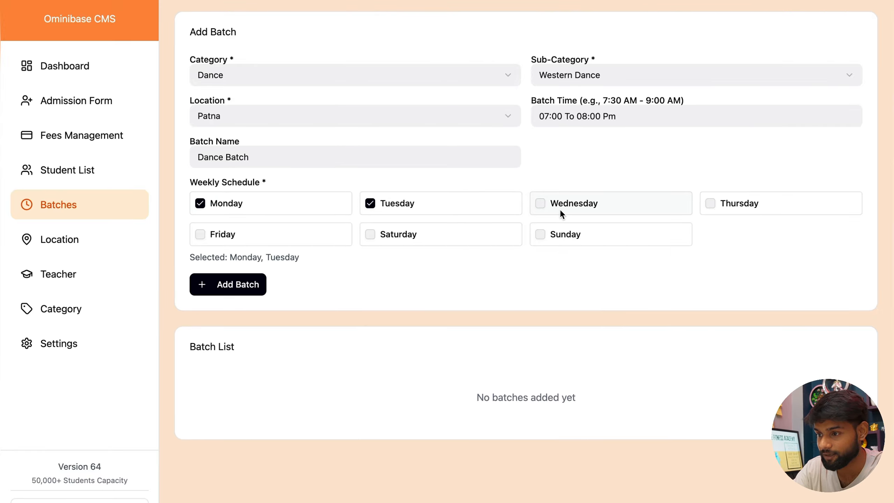
pyautogui.click(540, 203)
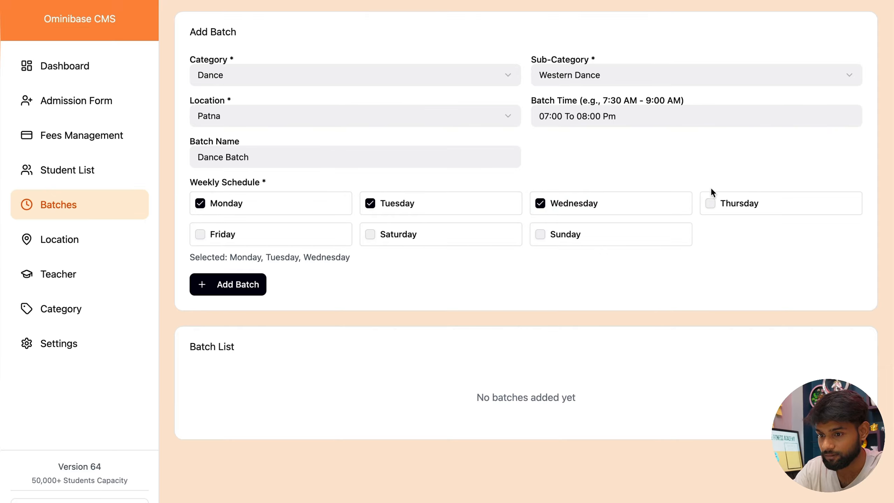
pyautogui.click(711, 203)
pyautogui.click(197, 235)
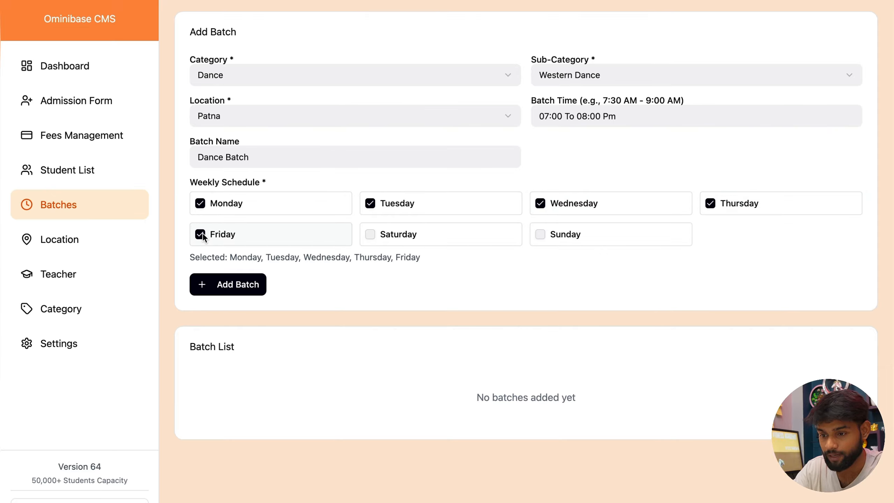
pyautogui.click(218, 283)
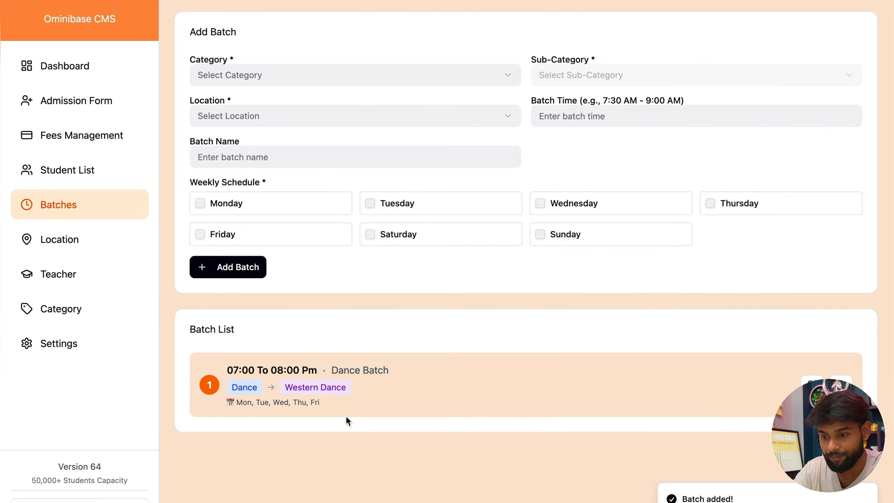
pyautogui.moveTo(225, 404); pyautogui.dragTo(317, 402)
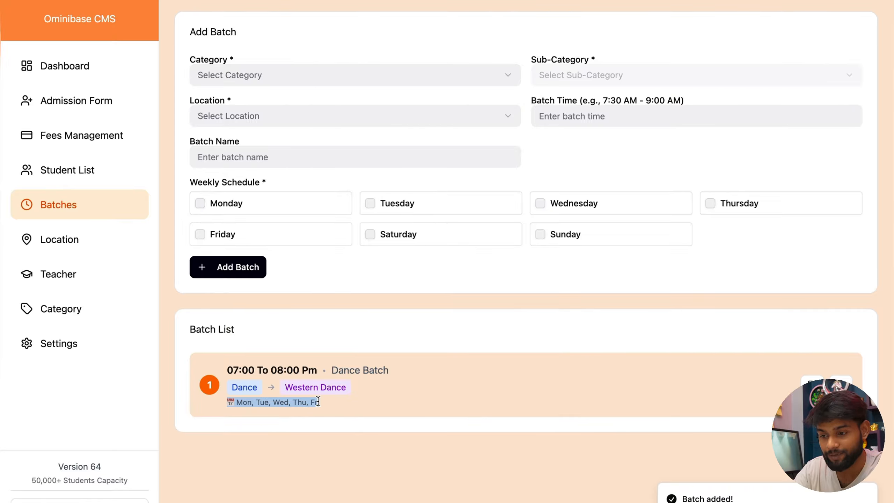
pyautogui.click(231, 369)
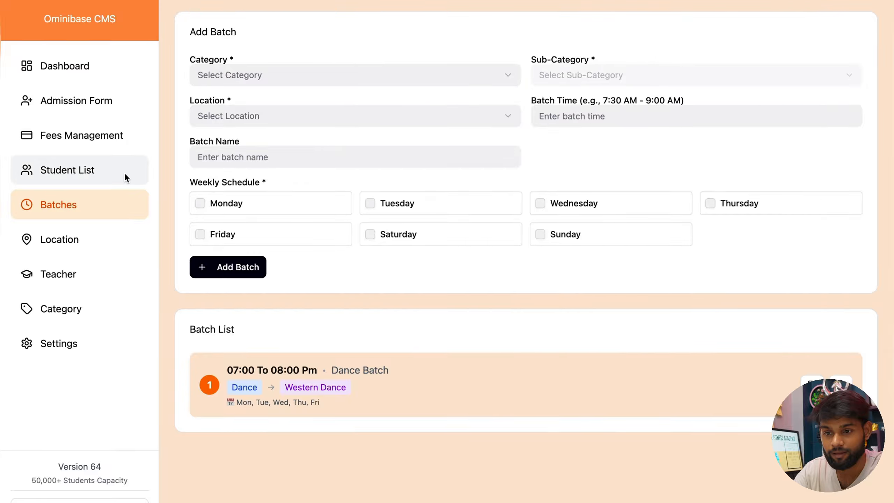
# Step: Confirm Dance Batch appears on the dashboard with 0 enrolled students
pyautogui.click(78, 71)
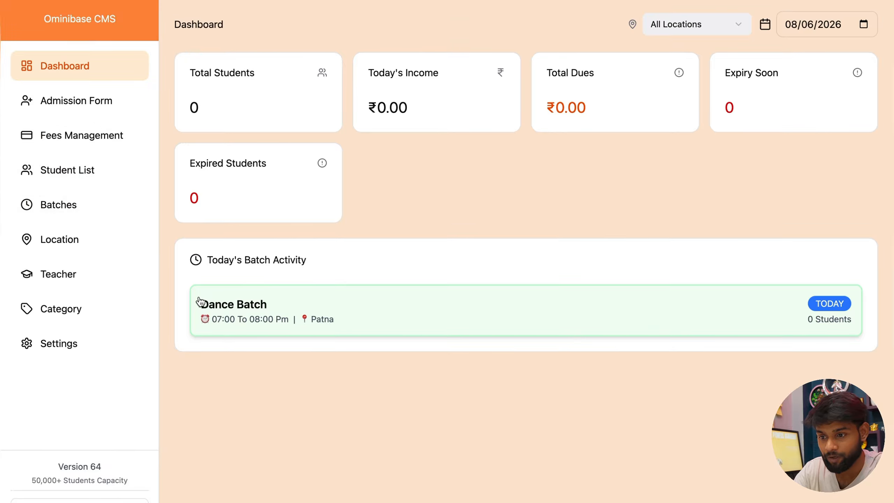
pyautogui.click(326, 321)
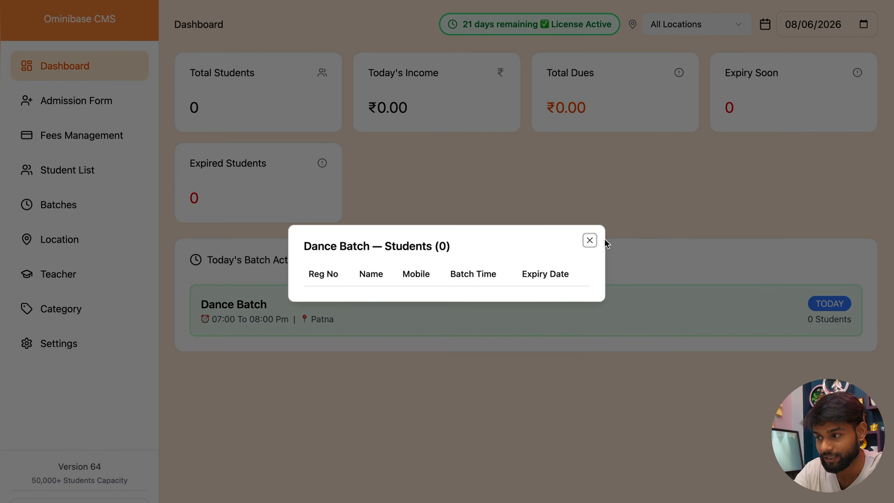
pyautogui.click(589, 241)
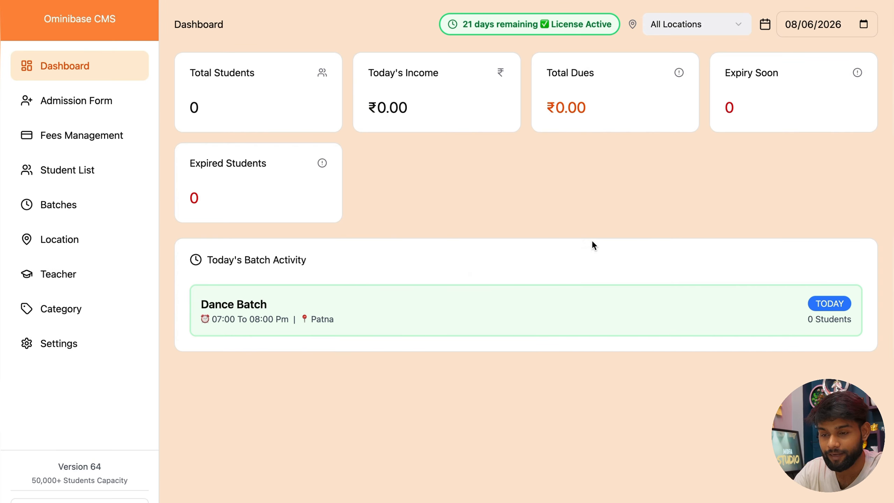
pyautogui.click(123, 105)
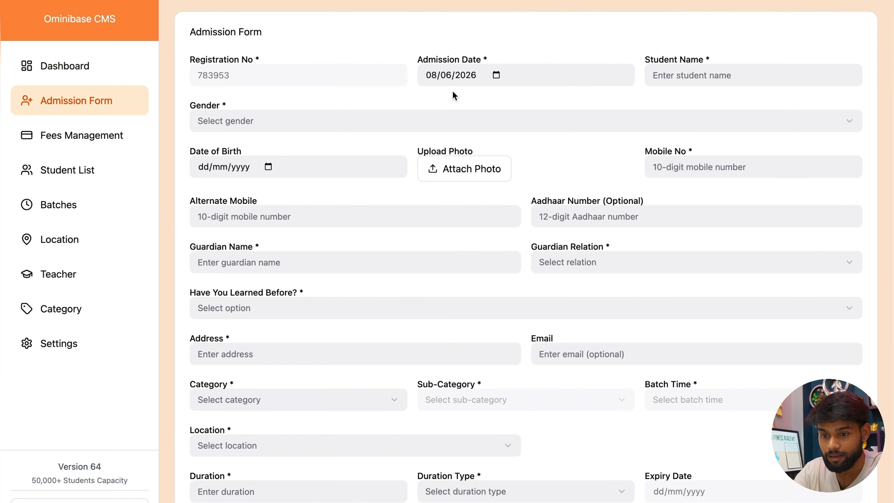
pyautogui.click(81, 341)
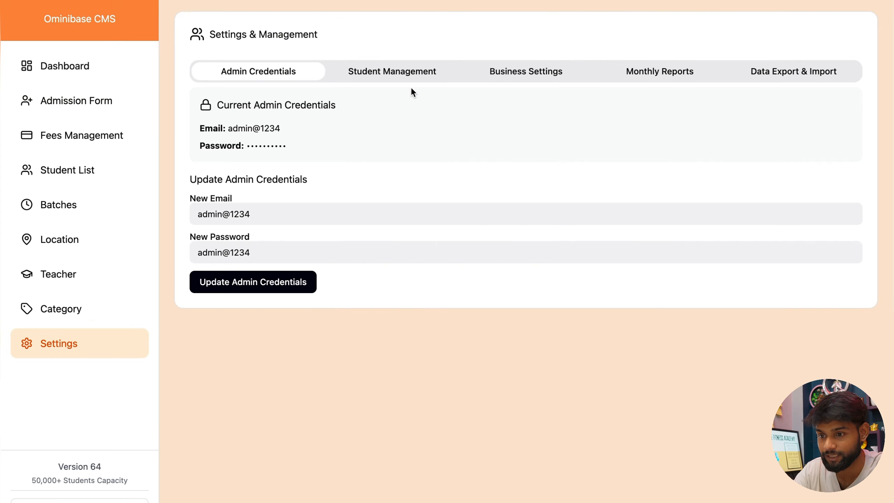
# Step: Replace the business name with 'Xyz Dance Class' in Business Settings and save it
pyautogui.click(524, 72)
pyautogui.tripleClick(312, 218)
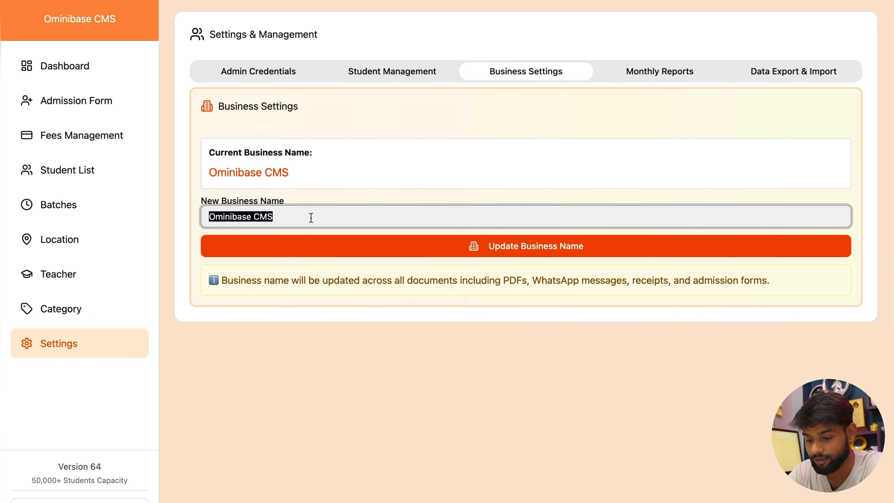
pyautogui.write('X')
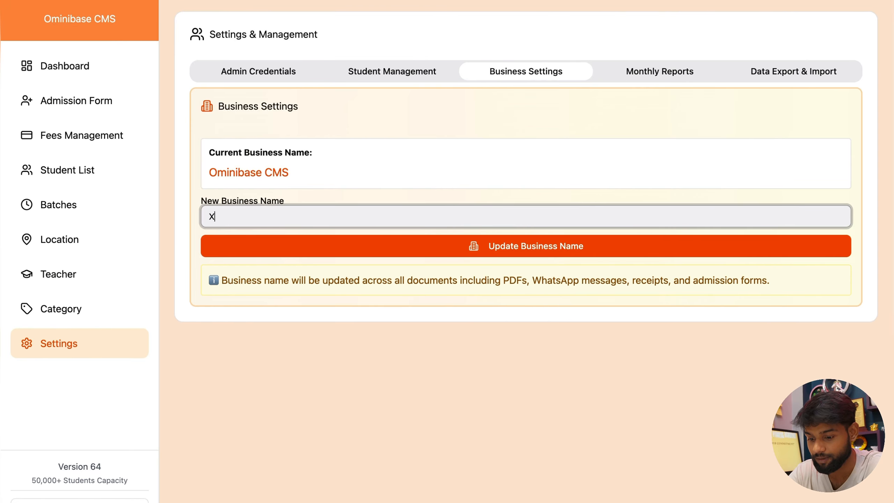
pyautogui.write('yz Dane')
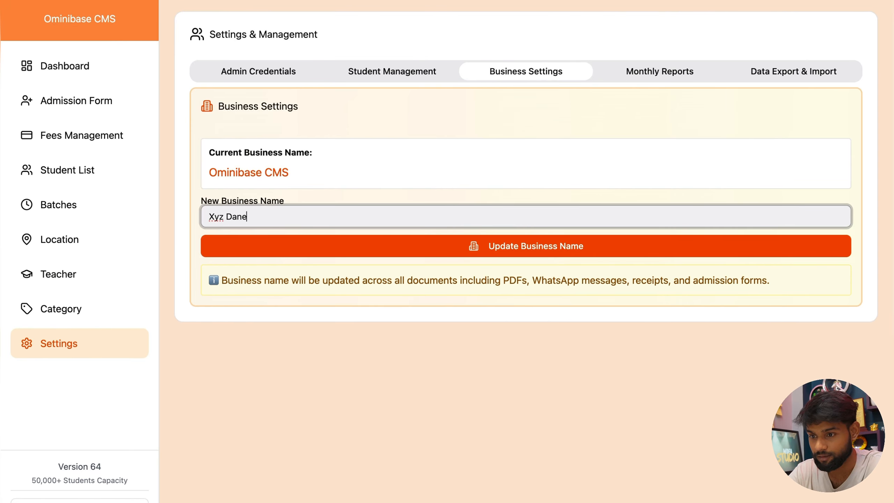
pyautogui.press('BackSpace')
pyautogui.write('ce ')
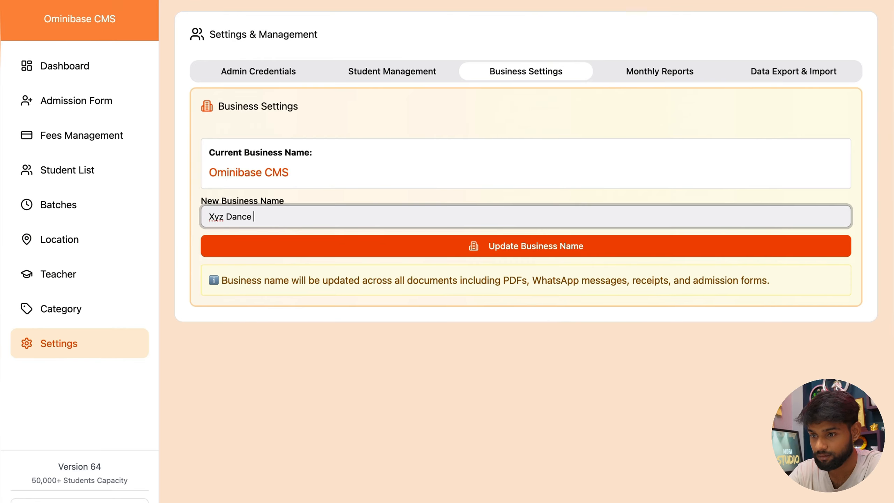
pyautogui.write('Class')
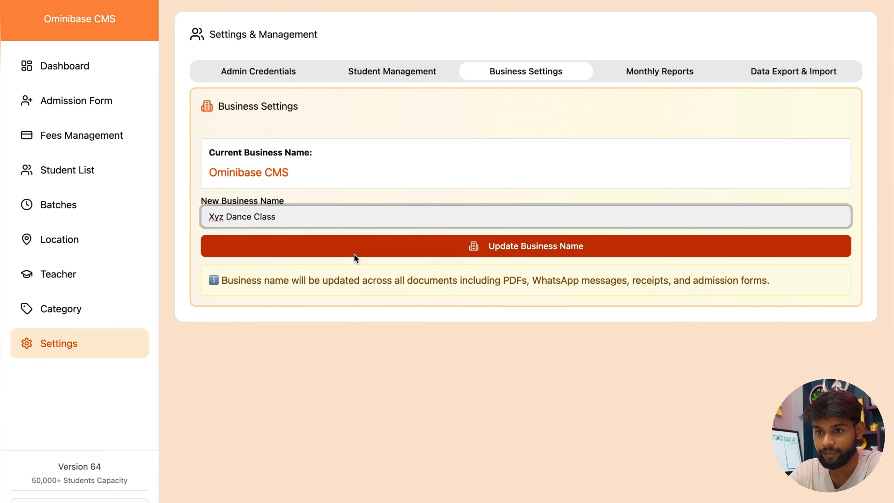
pyautogui.click(353, 252)
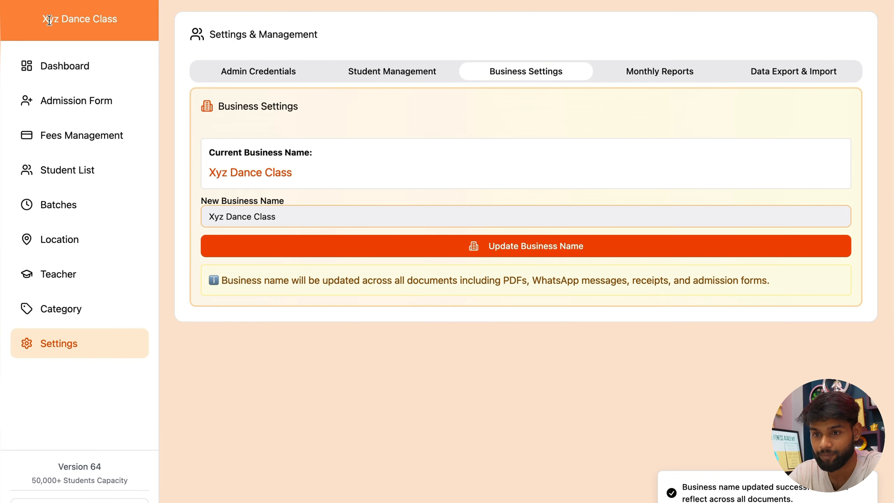
pyautogui.click(81, 65)
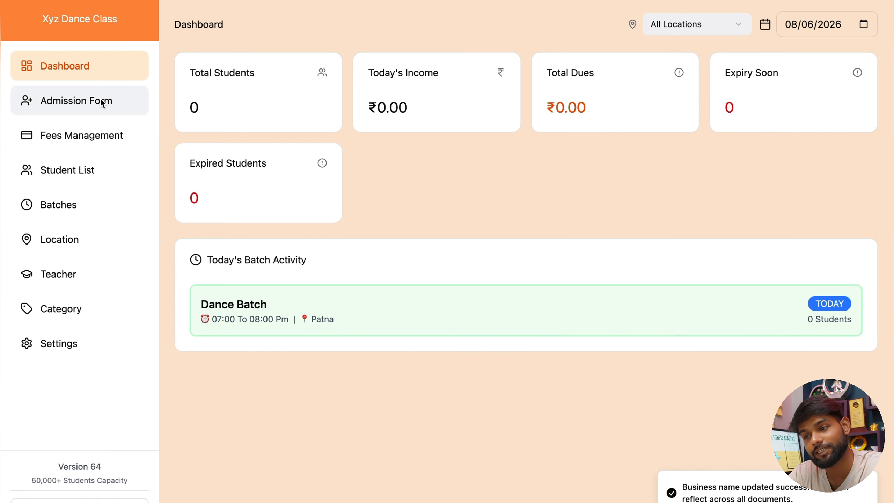
# Step: Enter the student's full name on the admission form and set gender to Male
pyautogui.click(101, 102)
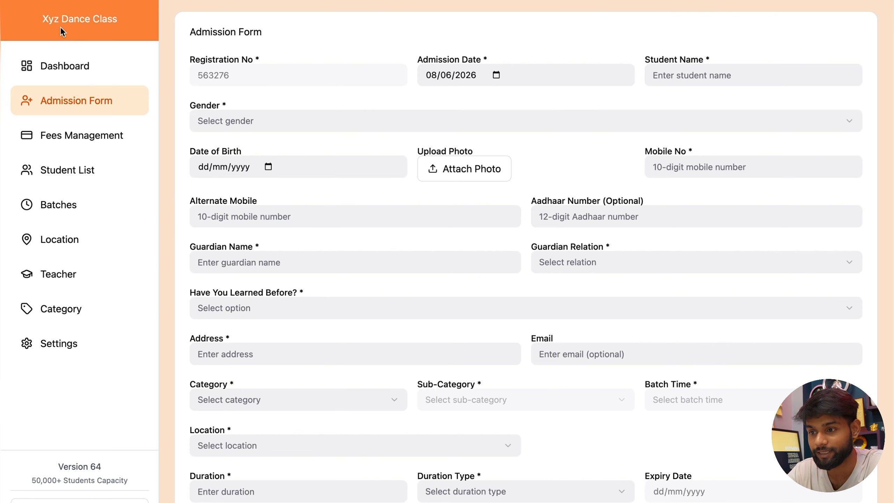
pyautogui.click(688, 76)
pyautogui.press('Tab')
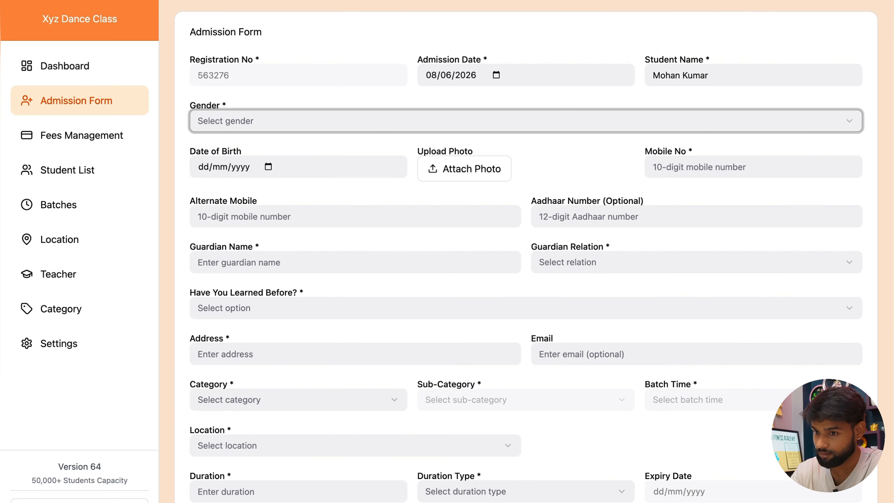
pyautogui.press('Down')
pyautogui.press('Down')
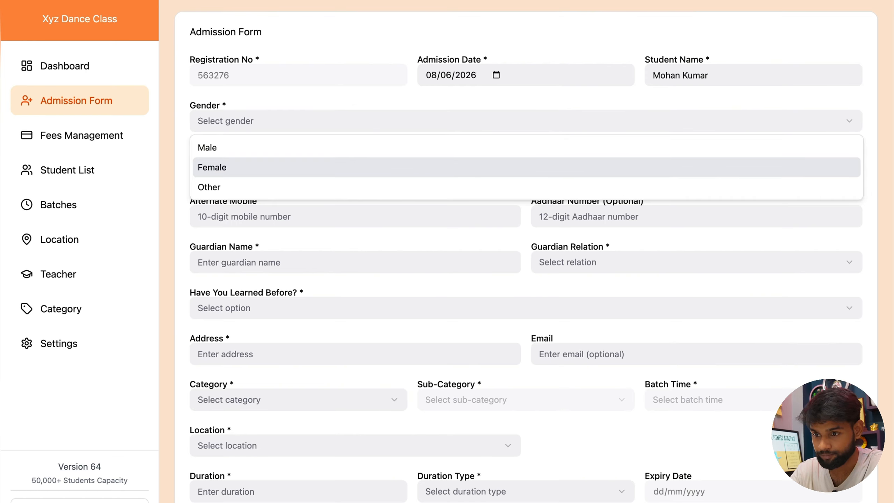
pyautogui.press('Up')
pyautogui.press('Return')
pyautogui.press('Tab')
pyautogui.press('Tab')
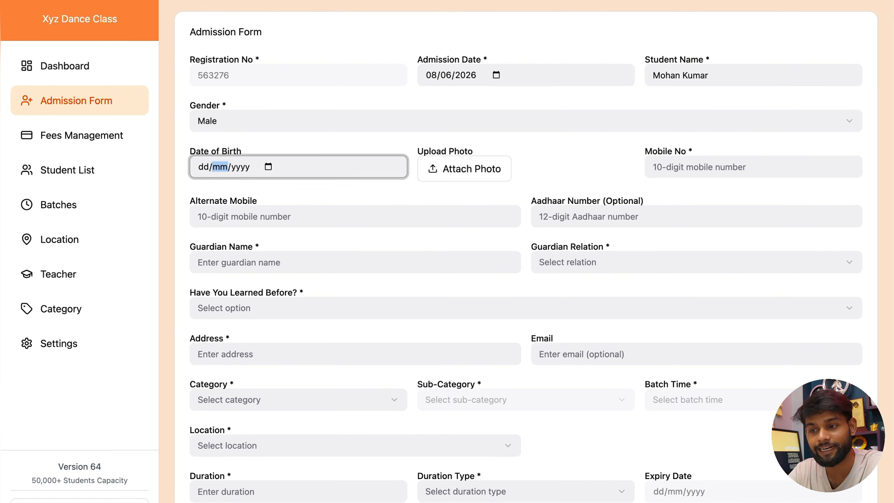
pyautogui.press('Tab')
pyautogui.press('Tab')
pyautogui.press('Tab')
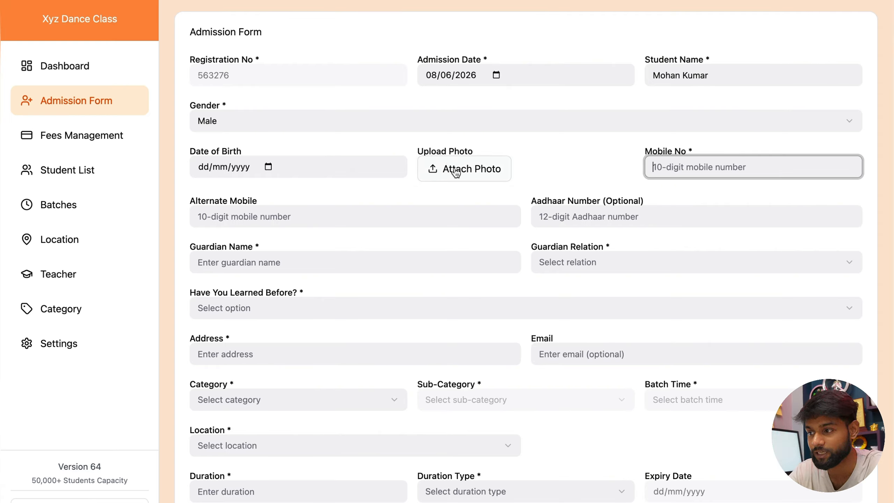
pyautogui.click(692, 151)
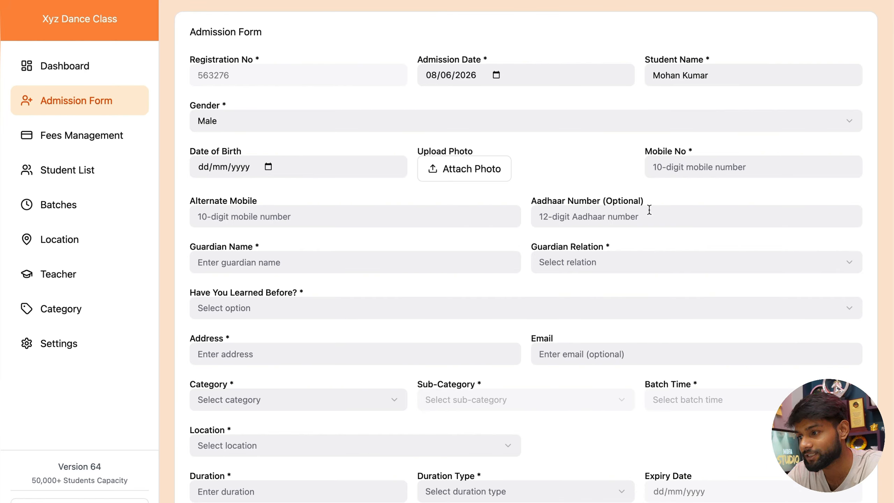
# Step: Autofill mobile, address and email, and enter the guardian's name with relation Father
pyautogui.click(691, 165)
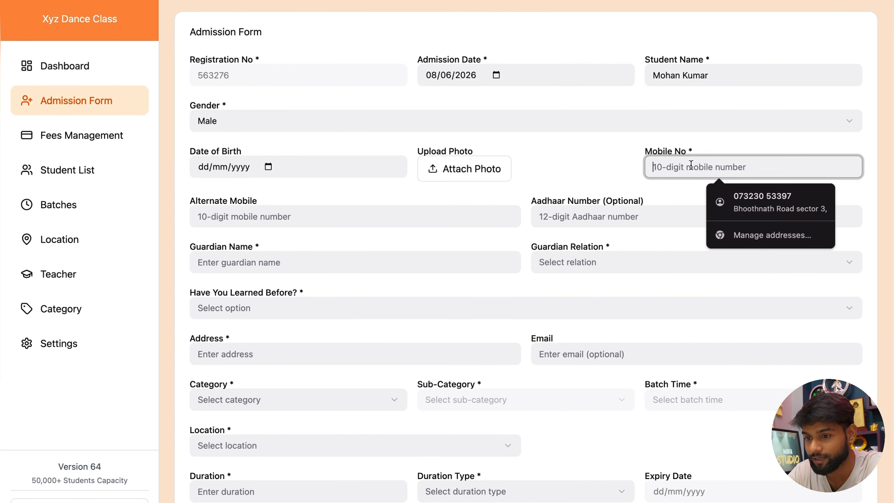
pyautogui.click(735, 205)
pyautogui.click(255, 264)
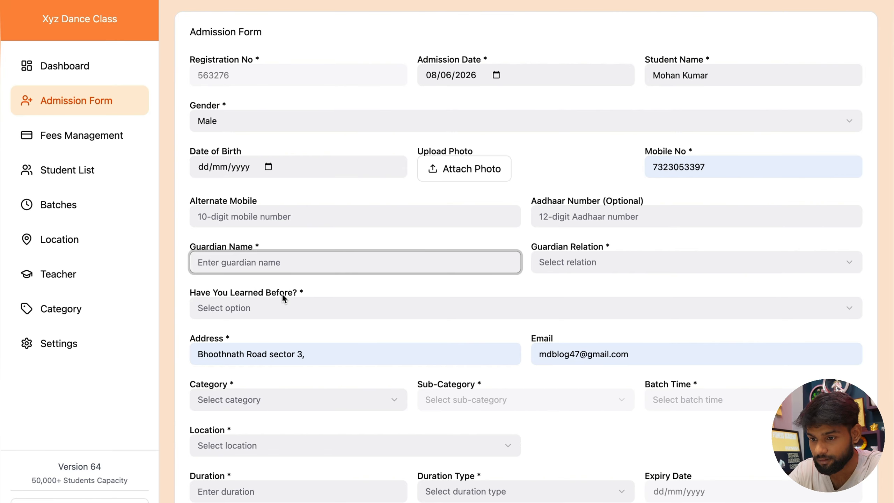
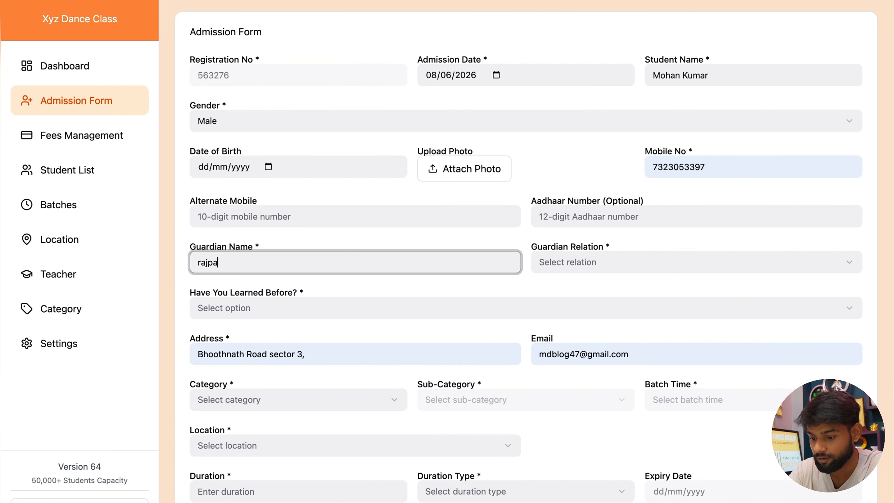
pyautogui.press('Tab')
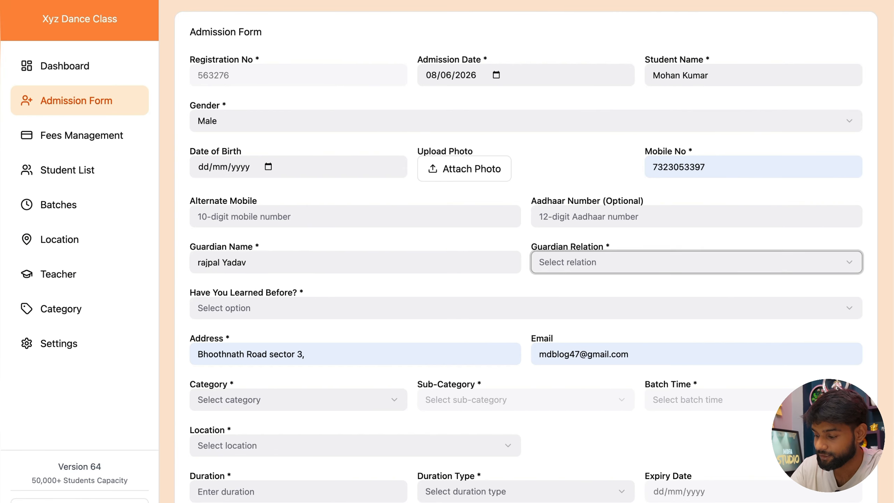
pyautogui.press('space')
pyautogui.press('Down')
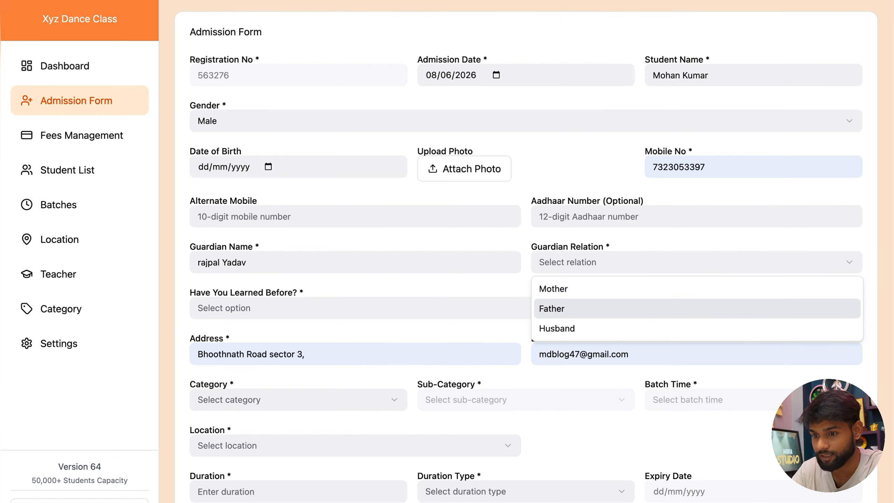
pyautogui.press('Return')
# Step: Answer No to prior learning and clear the autofilled email address
pyautogui.press('Tab')
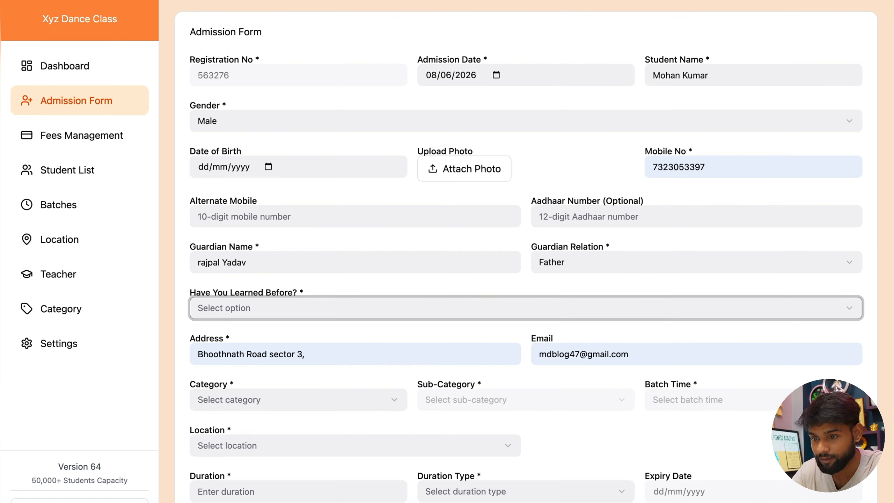
pyautogui.press('space')
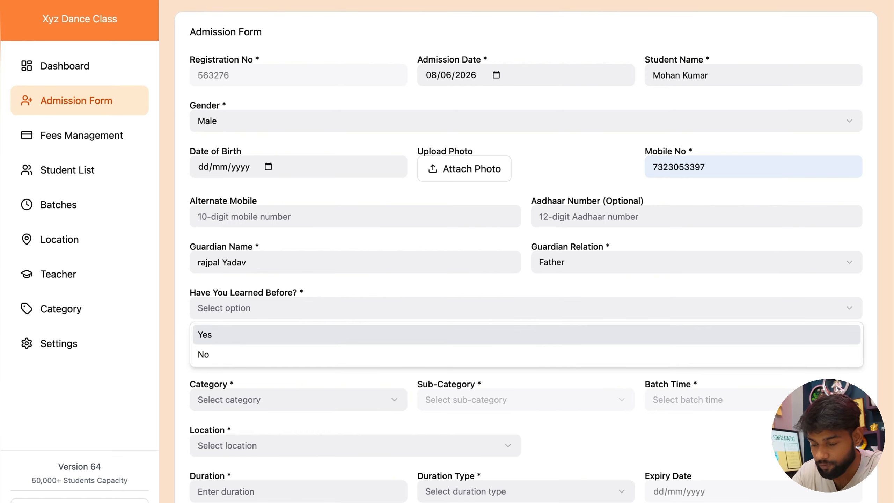
pyautogui.press('Down')
pyautogui.press('Return')
pyautogui.press('Tab')
pyautogui.press('Tab')
pyautogui.press('BackSpace')
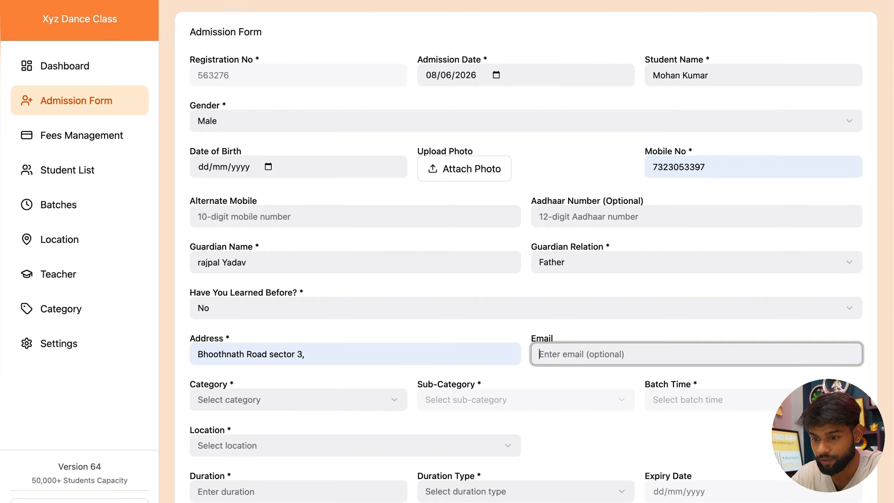
# Step: Choose category Dance, sub-category Western Dance and the 07:00 To 08:00 Pm Dance Batch
pyautogui.click(260, 398)
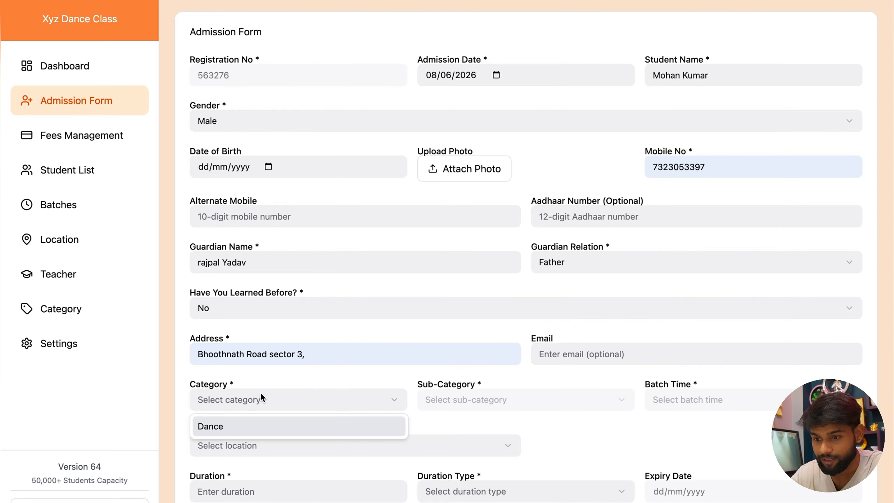
pyautogui.click(251, 426)
pyautogui.click(465, 403)
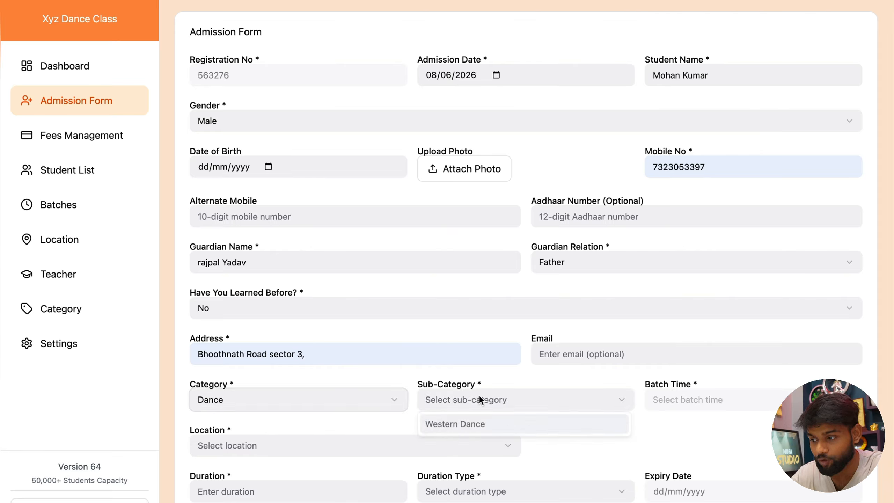
pyautogui.click(470, 423)
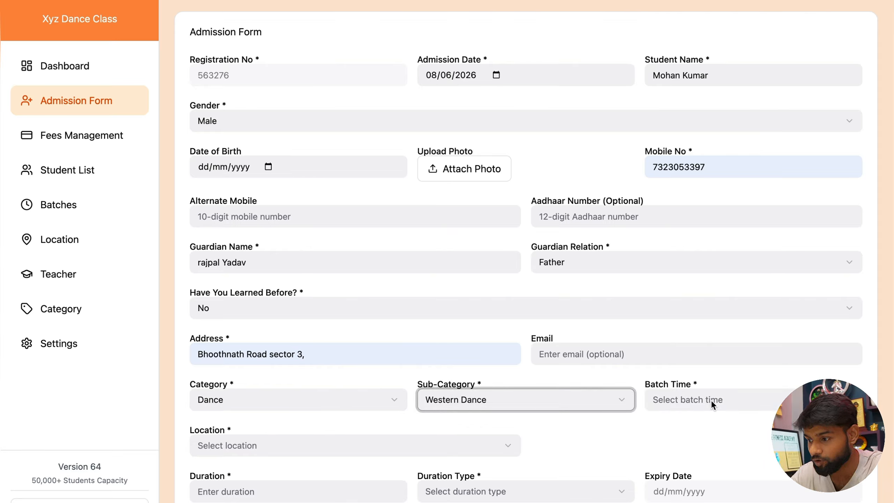
pyautogui.click(690, 400)
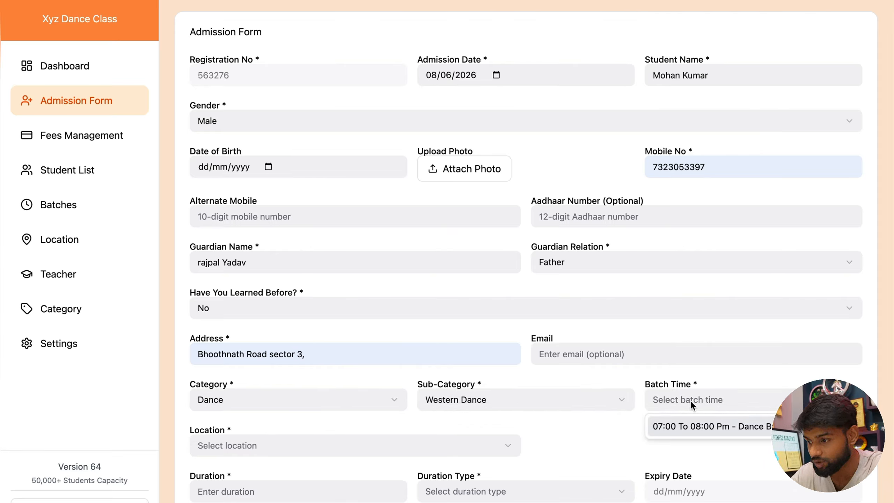
pyautogui.click(699, 431)
pyautogui.click(359, 445)
# Step: Set the location to Patna and the course duration to 1 Month
pyautogui.click(339, 469)
pyautogui.scroll(-4, 339, 464)
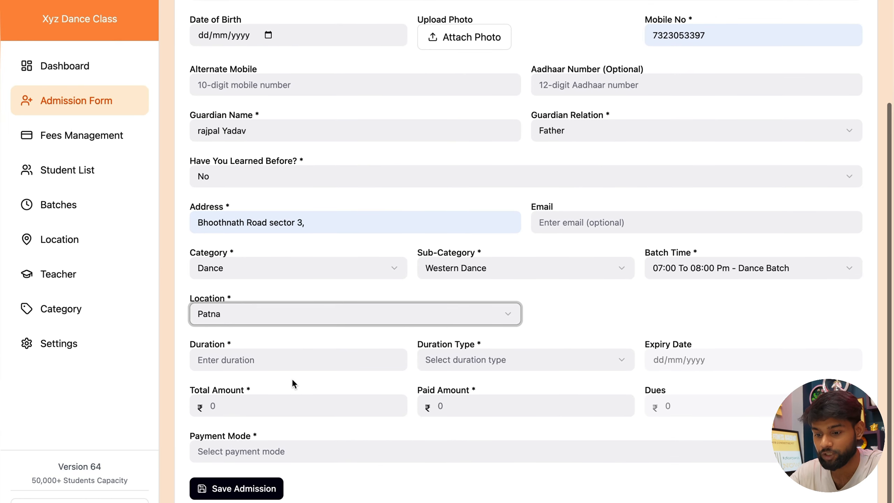
pyautogui.click(292, 361)
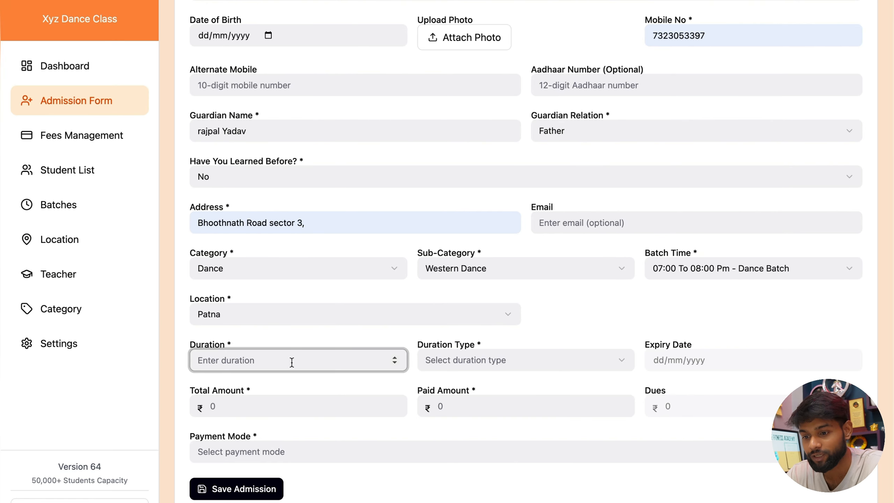
pyautogui.write('1')
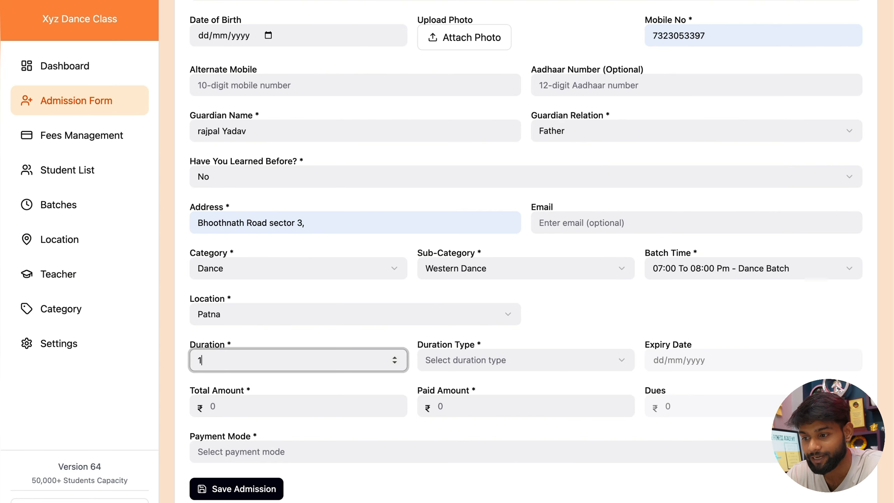
pyautogui.click(448, 360)
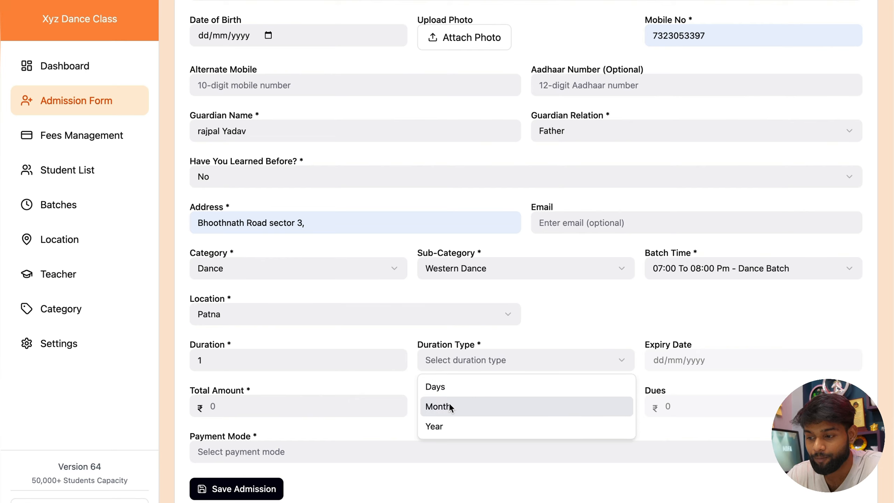
pyautogui.click(447, 384)
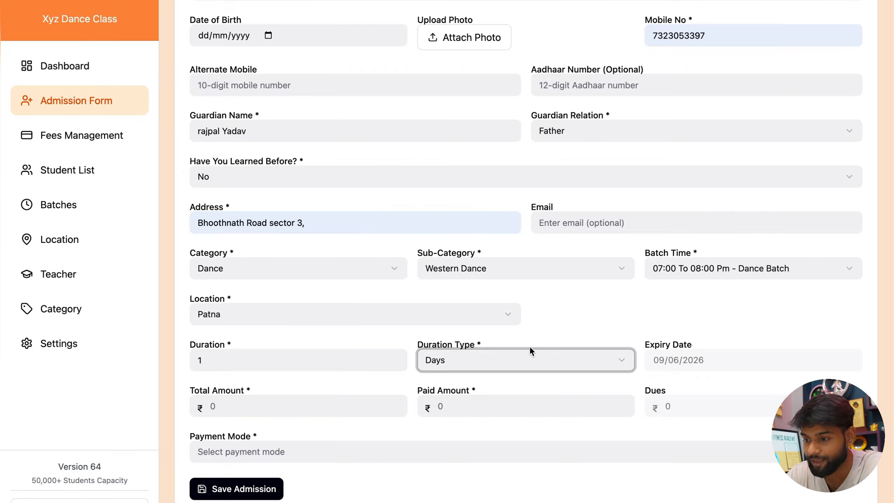
pyautogui.click(500, 359)
pyautogui.click(482, 405)
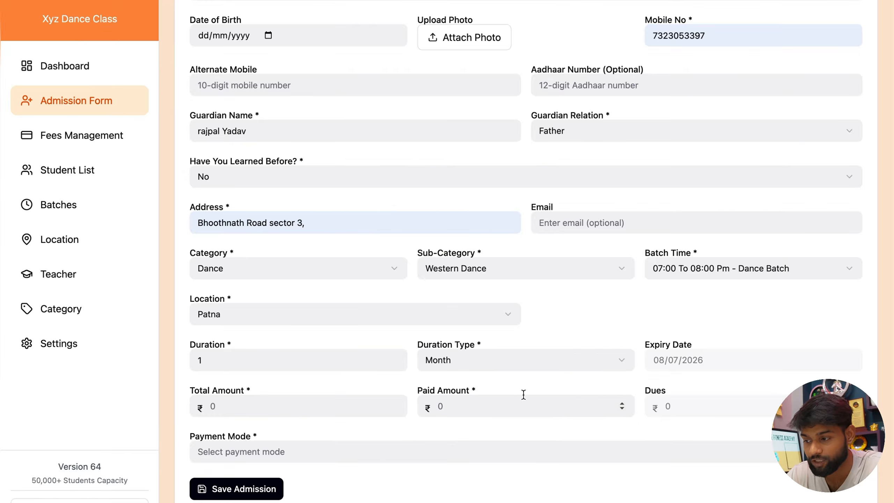
pyautogui.click(523, 357)
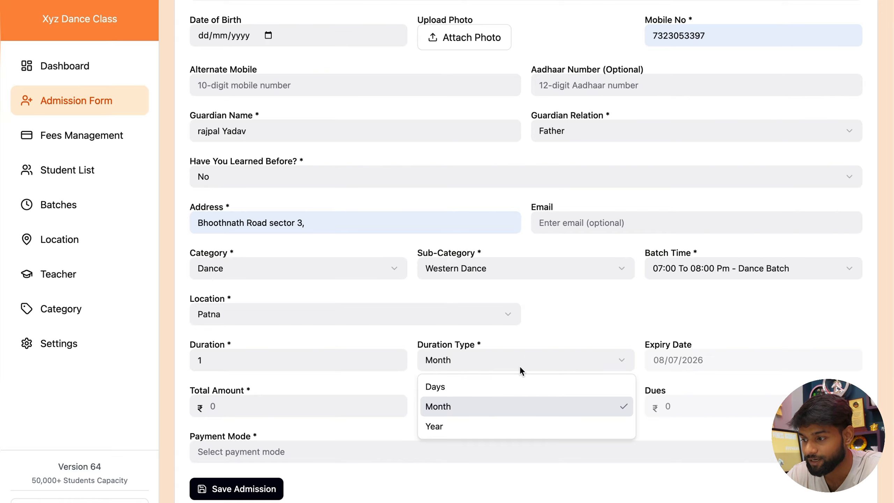
pyautogui.click(492, 424)
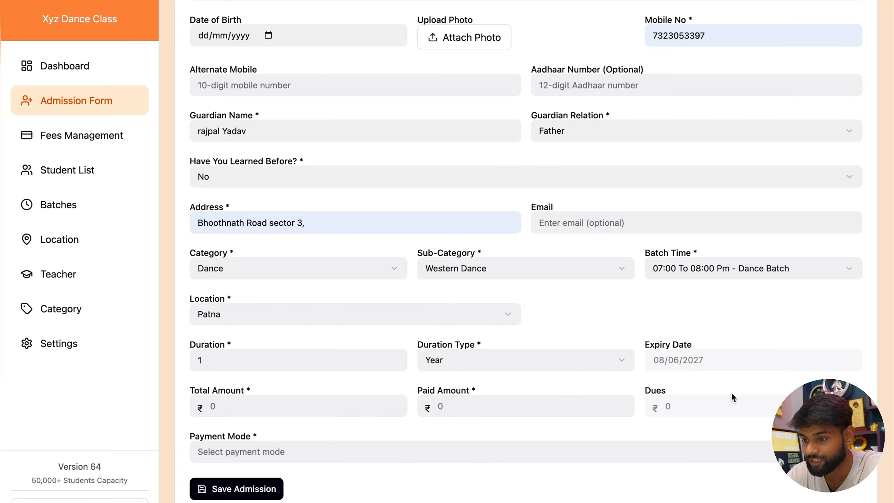
pyautogui.click(544, 354)
pyautogui.click(470, 405)
# Step: Enter ₹1200 as both total and paid amount, choose Cash, and save the admission
pyautogui.click(231, 410)
pyautogui.write('1200')
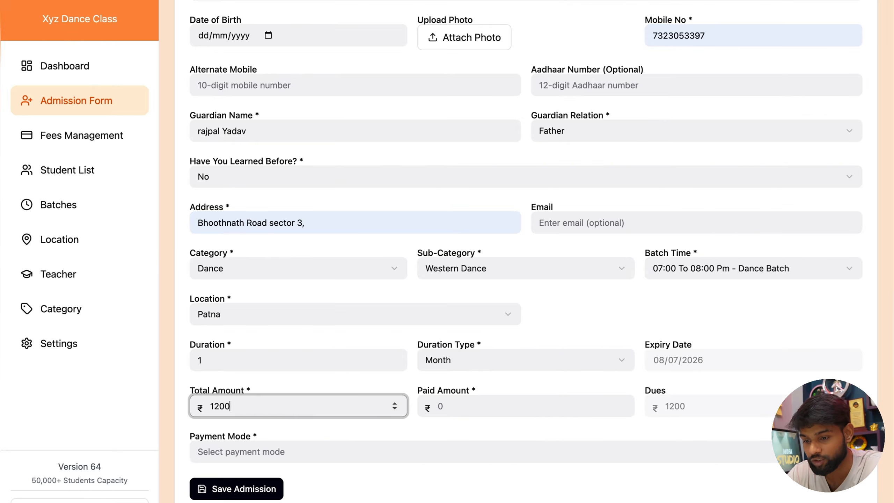
pyautogui.press('Tab')
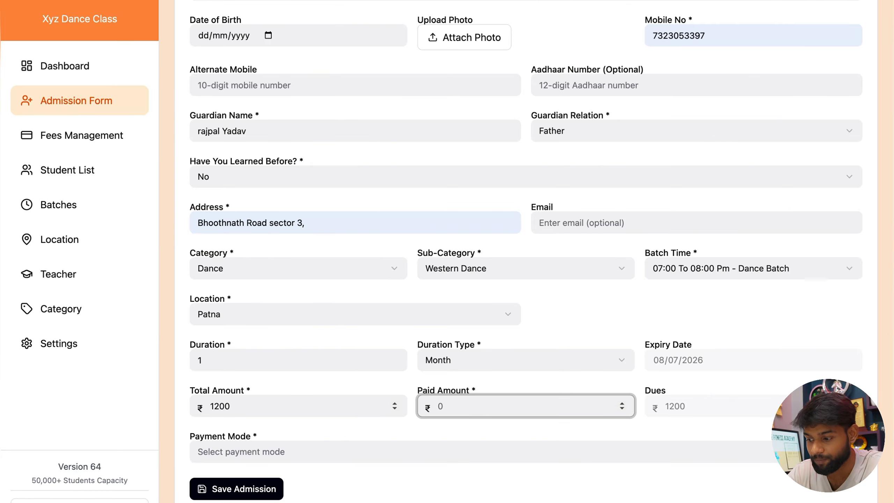
pyautogui.write('1200')
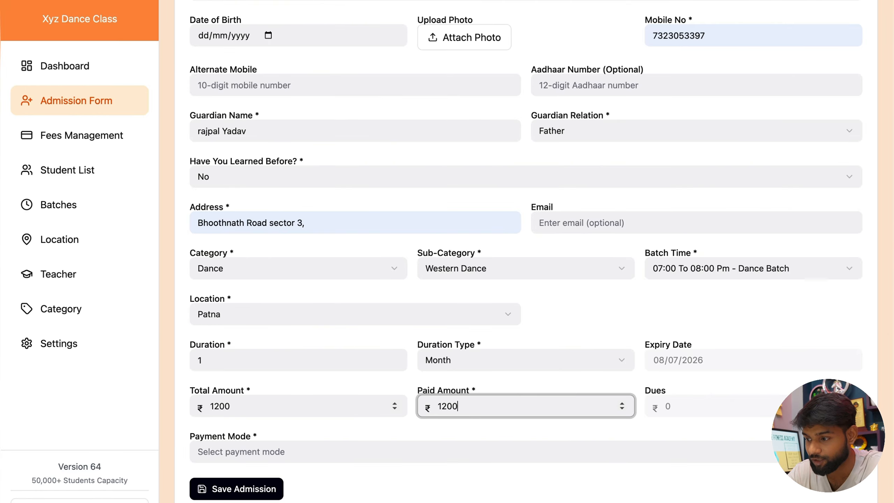
pyautogui.press('BackSpace')
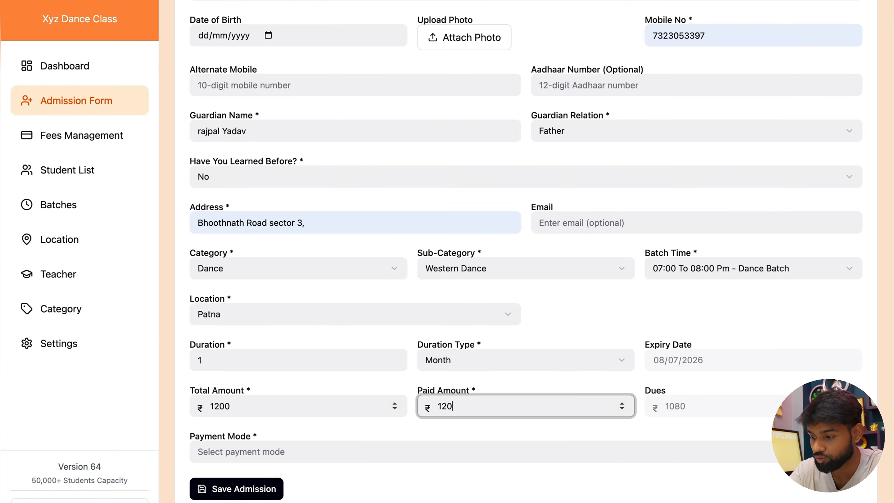
pyautogui.write('0')
pyautogui.press('Tab')
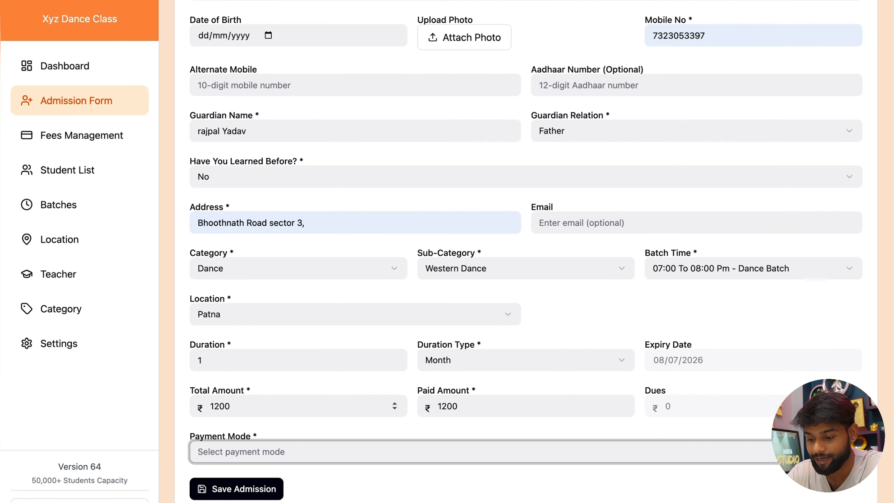
pyautogui.press('o')
pyautogui.click(284, 455)
pyautogui.click(239, 479)
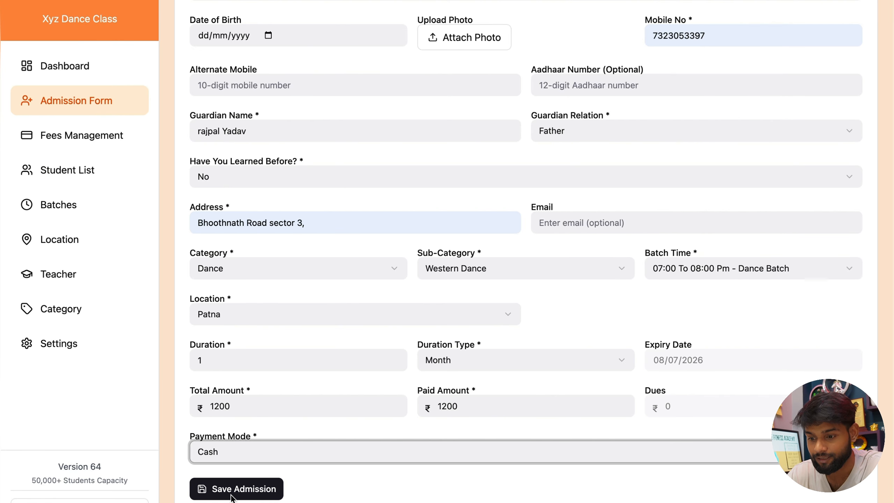
pyautogui.click(233, 493)
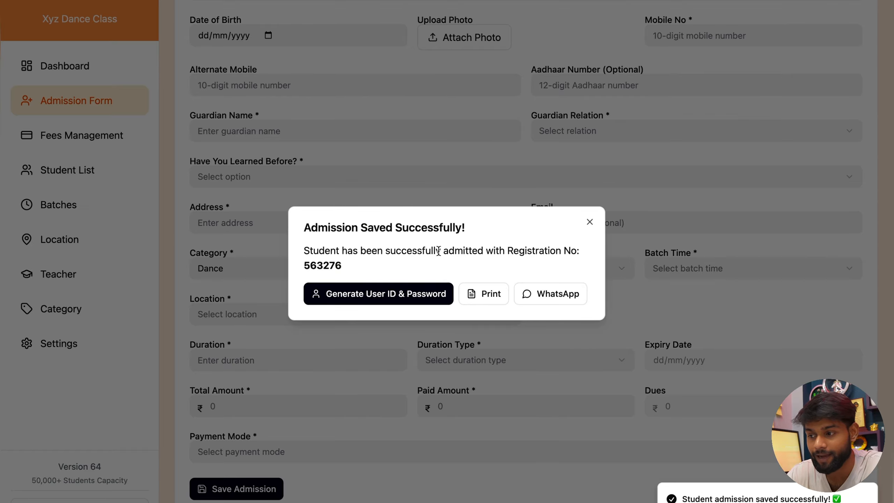
# Step: Send the prefilled admission details on WhatsApp and expand the sent message to read it
pyautogui.click(551, 295)
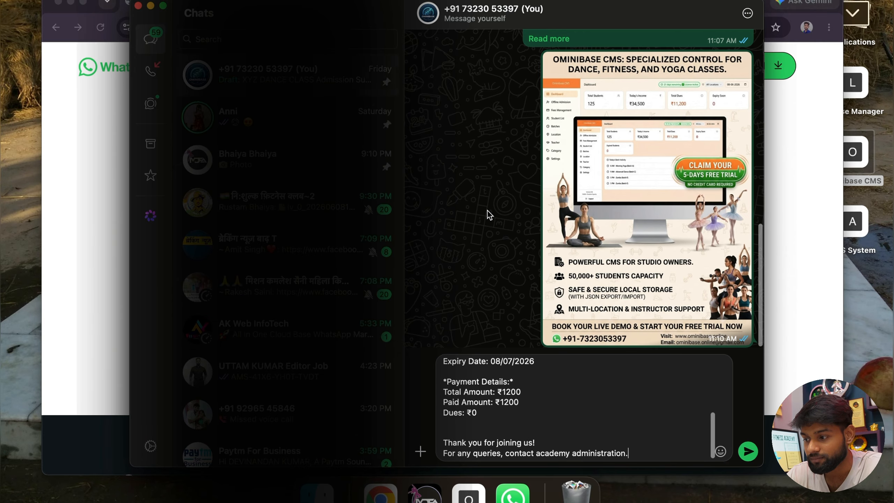
pyautogui.click(748, 451)
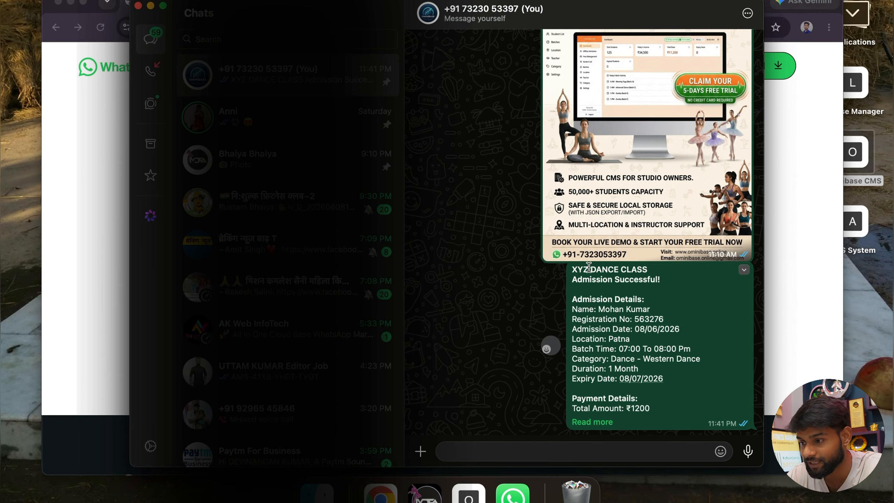
pyautogui.click(596, 423)
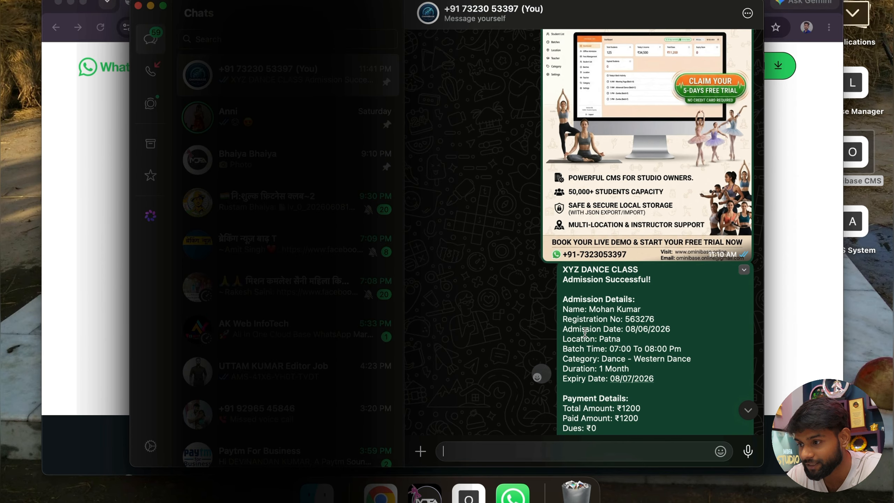
pyautogui.scroll(-3, 585, 318)
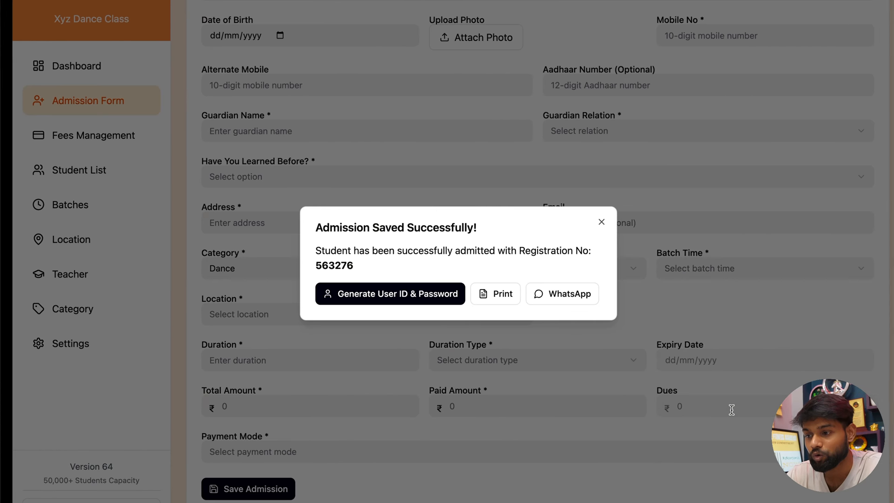
# Step: Open the printable admission receipt, cancel printing, and look over the ₹1200 paid, ₹0 dues receipt
pyautogui.click(483, 294)
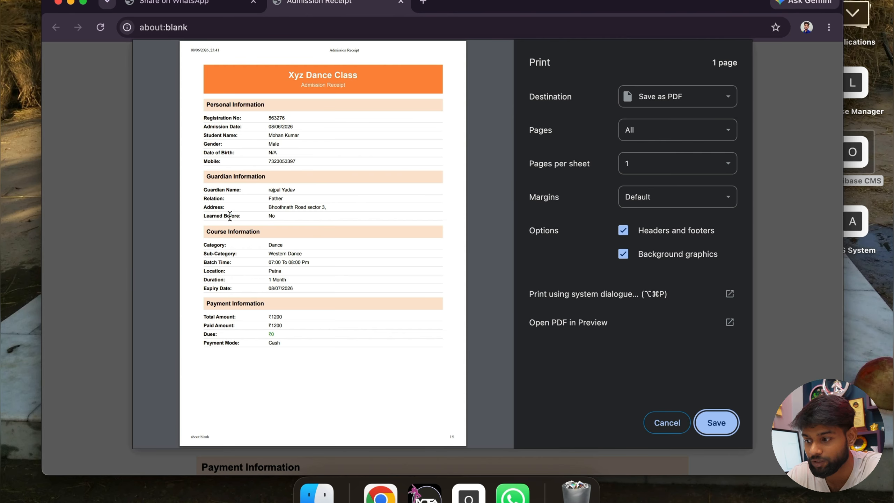
pyautogui.click(667, 423)
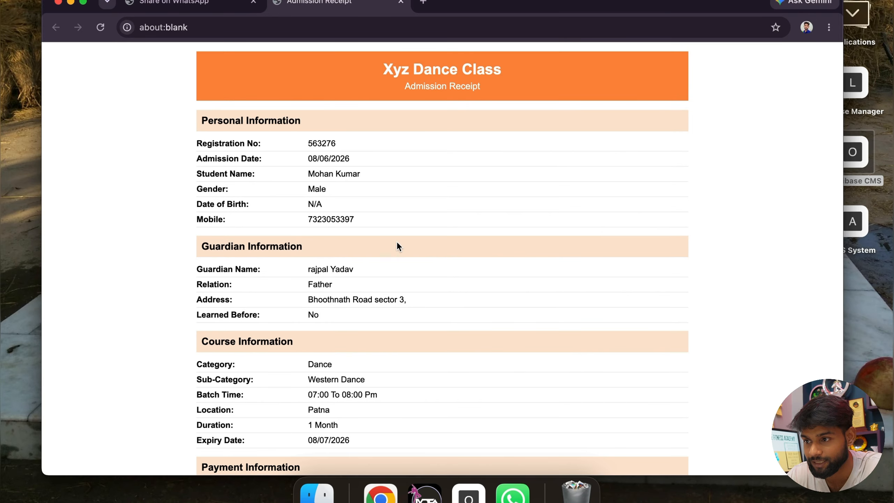
pyautogui.scroll(-1, 393, 242)
pyautogui.scroll(1, 394, 242)
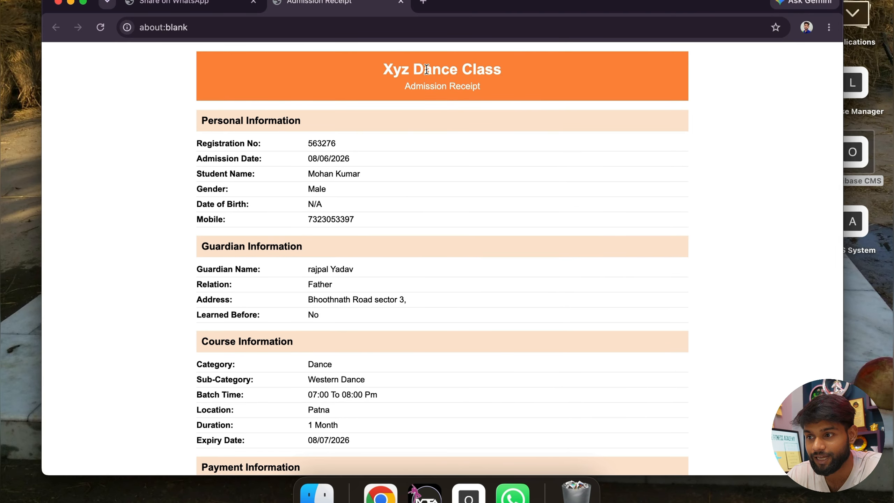
pyautogui.scroll(-1, 276, 233)
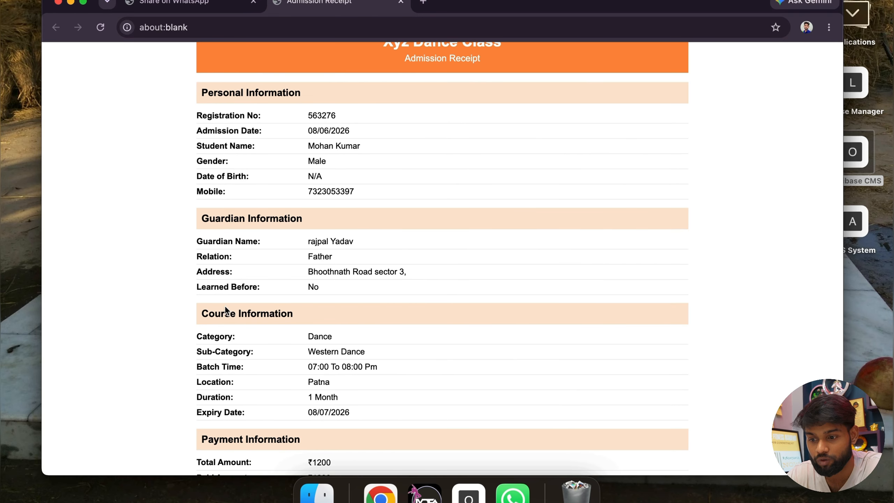
pyautogui.scroll(-2, 281, 325)
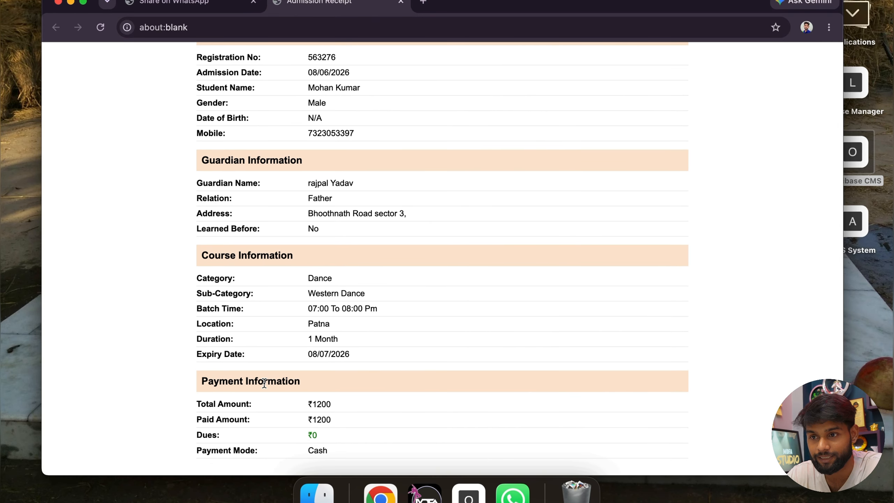
pyautogui.scroll(3, 264, 383)
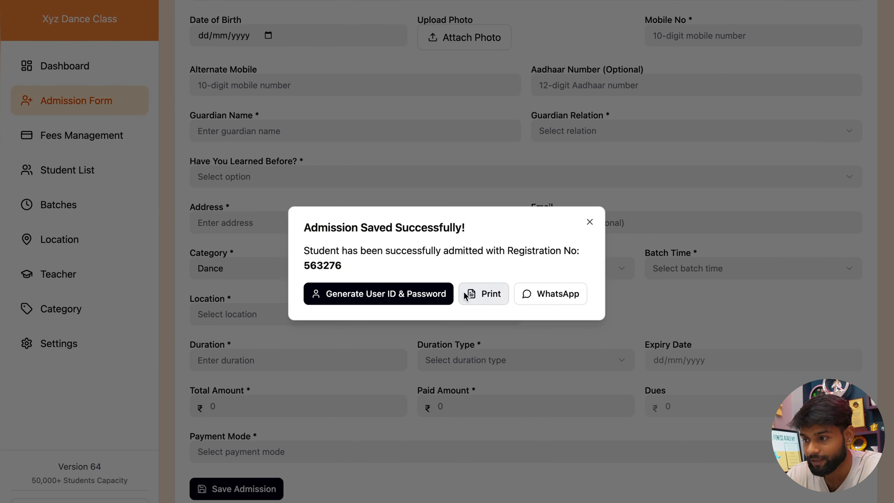
# Step: Return to the dashboard and review today's ₹1200.00 income report with its Admission entry
pyautogui.click(590, 222)
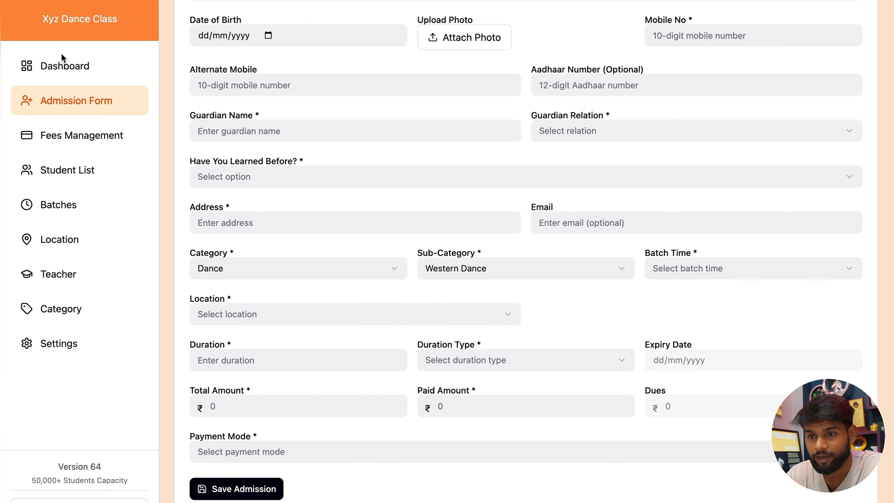
pyautogui.click(75, 68)
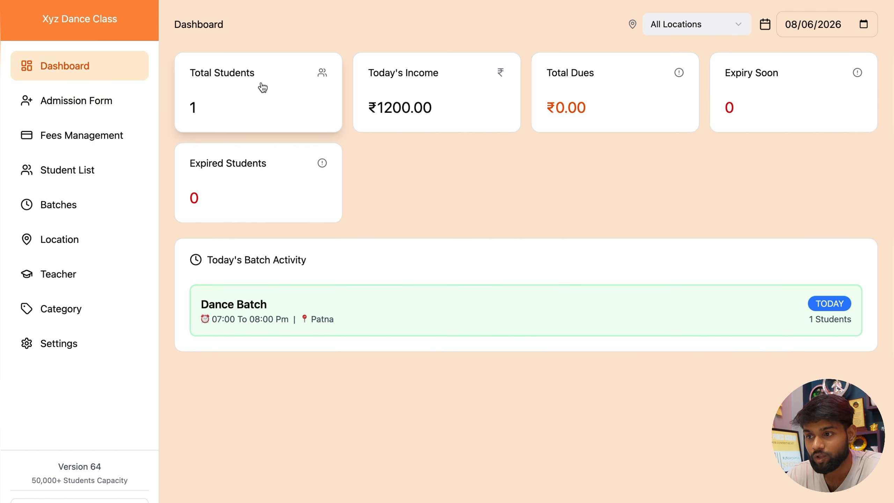
pyautogui.click(432, 110)
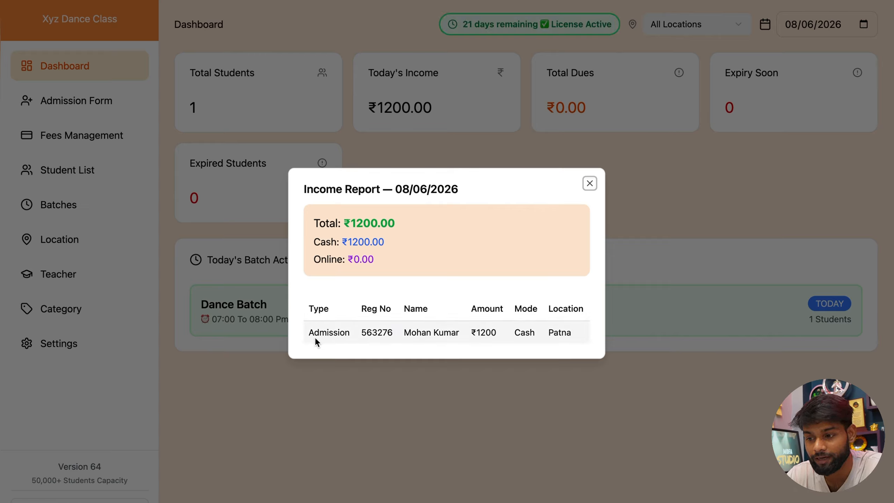
pyautogui.moveTo(308, 334); pyautogui.dragTo(354, 331)
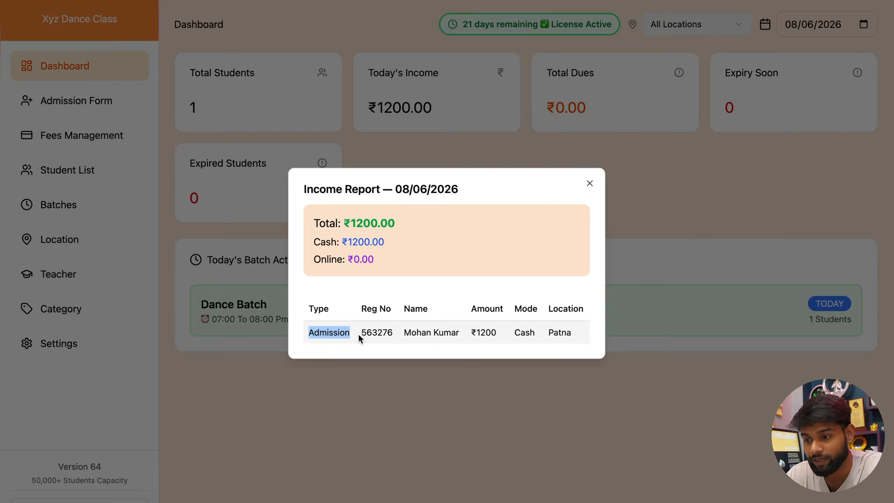
pyautogui.moveTo(362, 332); pyautogui.dragTo(394, 334)
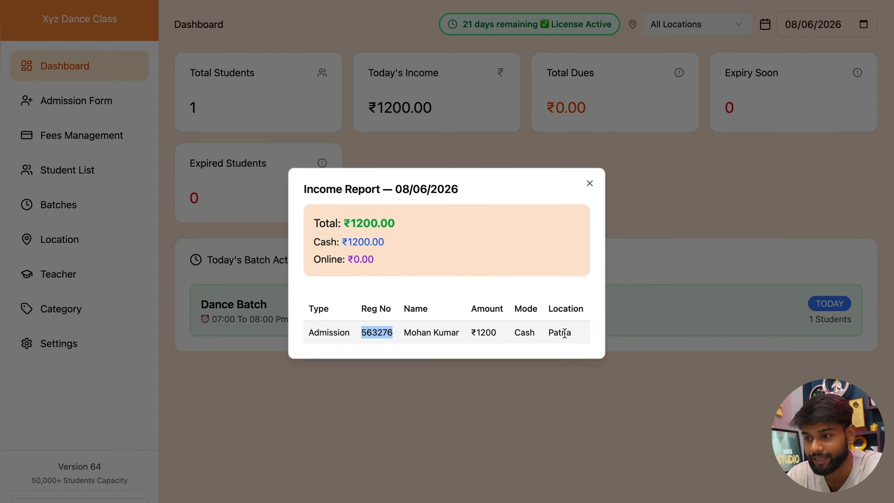
pyautogui.click(590, 183)
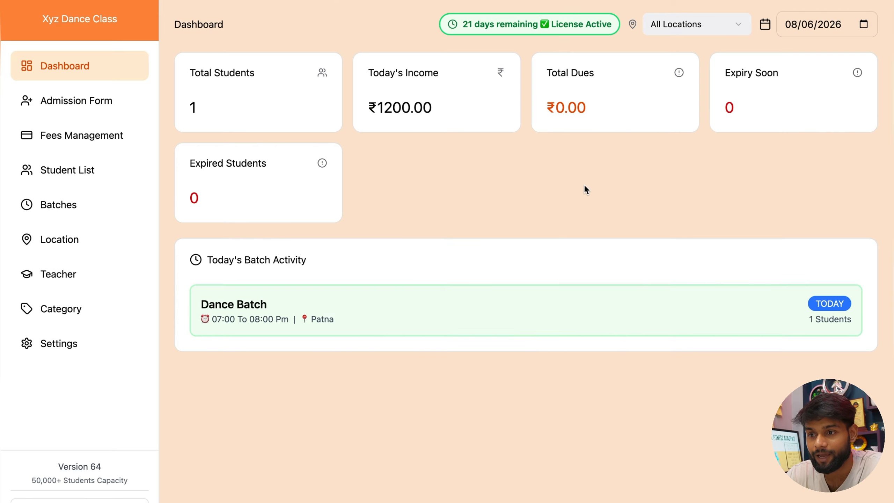
# Step: Review the Total Students list, now showing the one admitted student
pyautogui.click(243, 107)
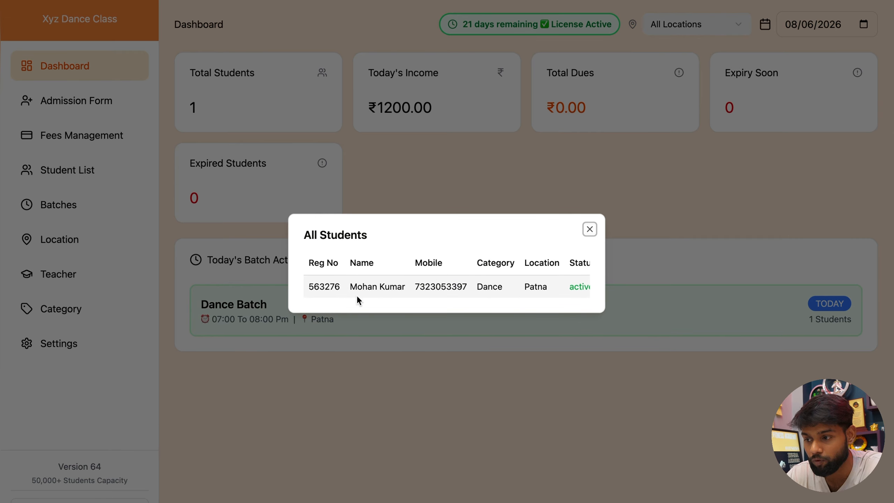
pyautogui.hscroll(2, 523, 286)
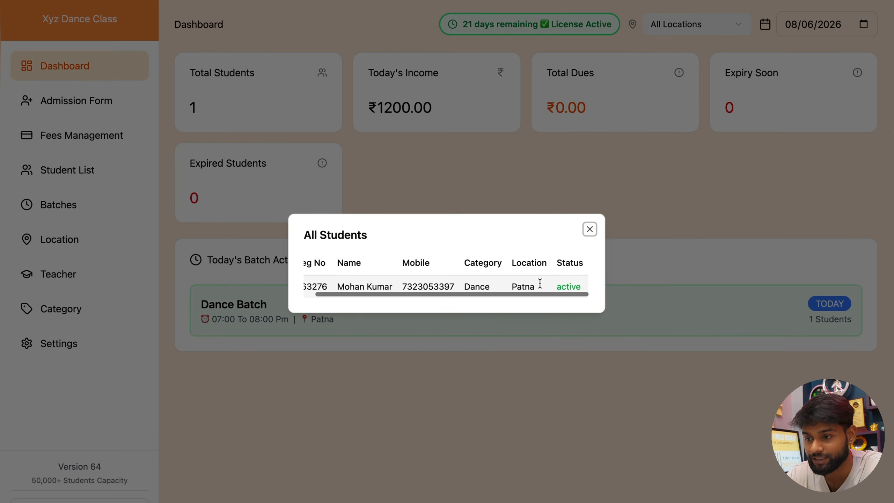
pyautogui.hscroll(-2, 380, 283)
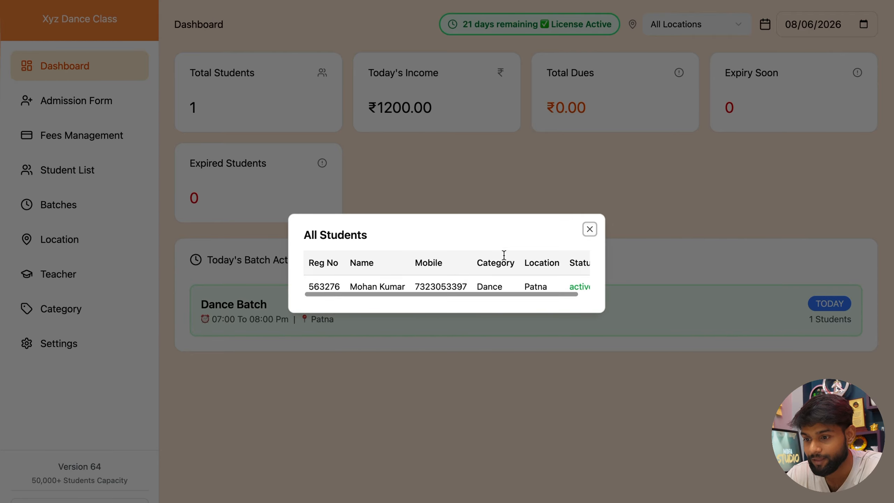
pyautogui.click(589, 229)
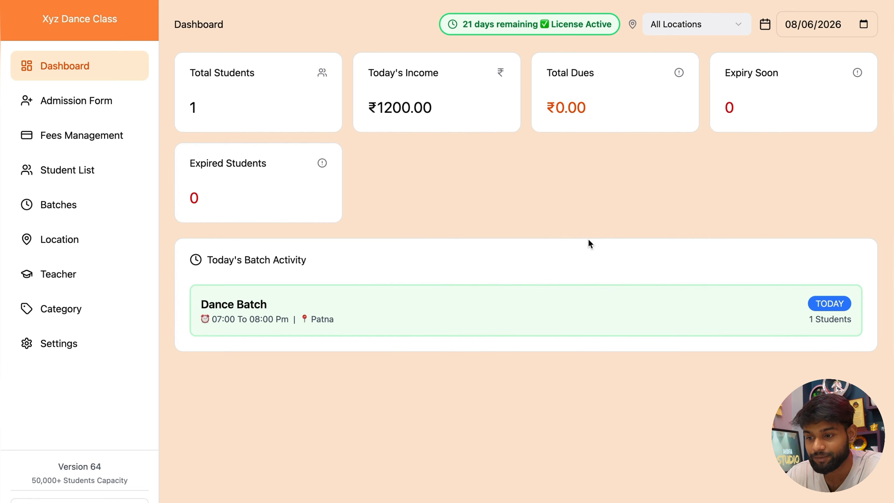
# Step: Review the Dance Batch roster showing its 1 student
pyautogui.click(366, 319)
pyautogui.hscroll(2, 421, 287)
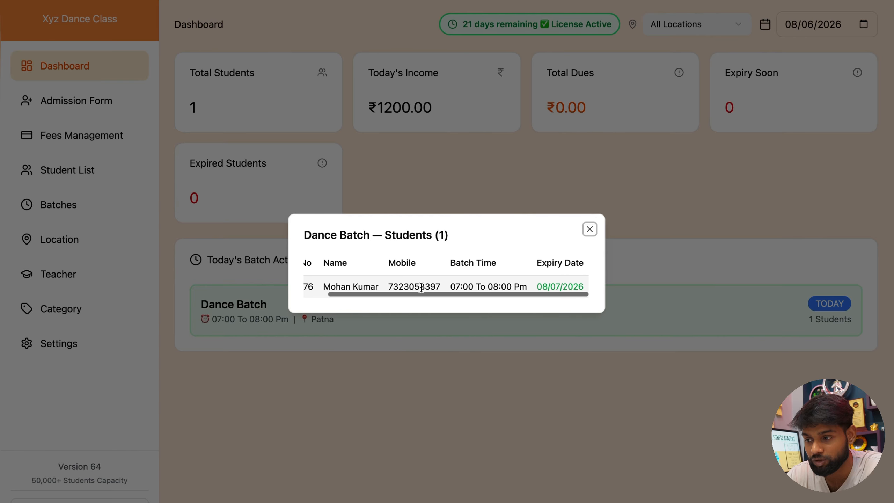
pyautogui.hscroll(-1, 421, 287)
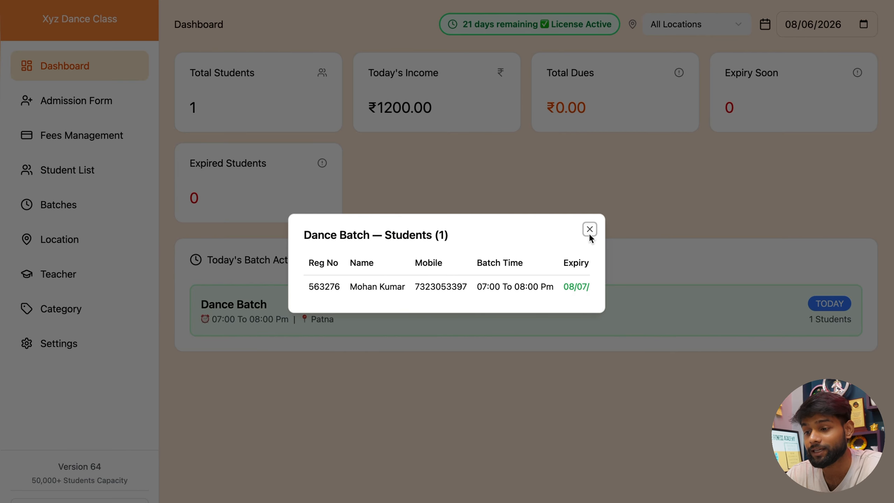
pyautogui.moveTo(438, 236); pyautogui.dragTo(444, 236)
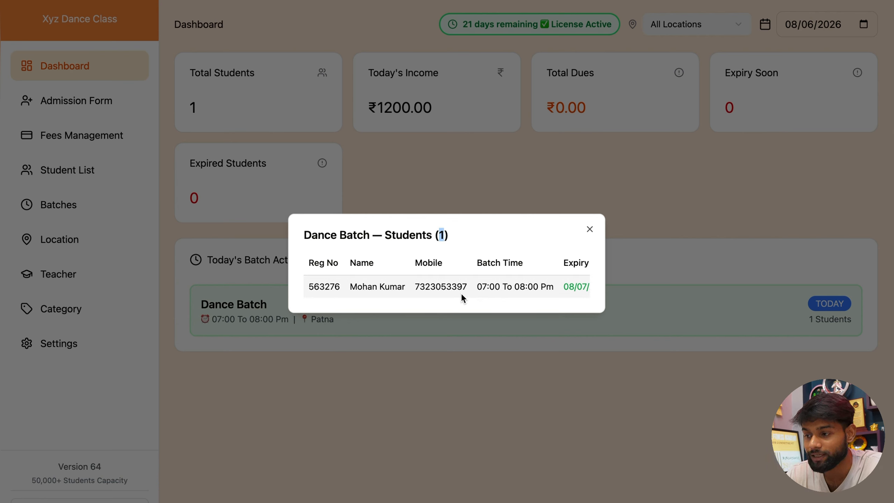
pyautogui.click(590, 229)
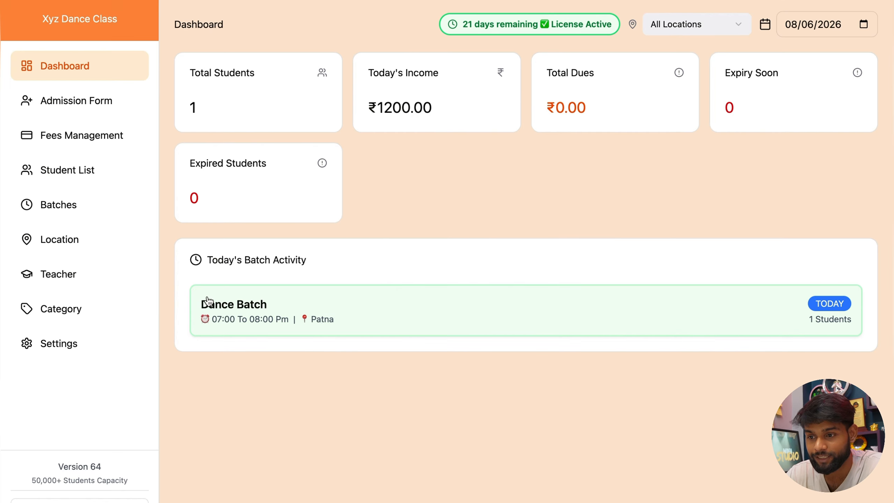
# Step: Attempt to delete the Patna location and review the students assigned to it
pyautogui.click(68, 236)
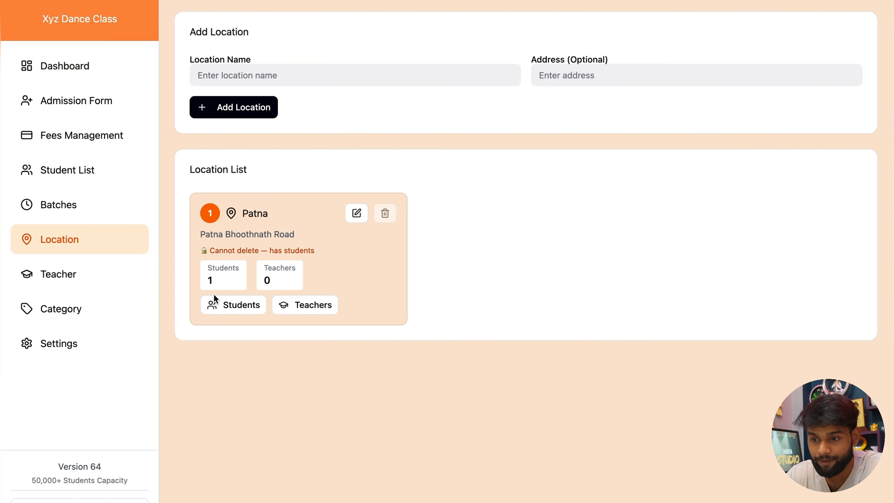
pyautogui.moveTo(214, 279); pyautogui.dragTo(204, 280)
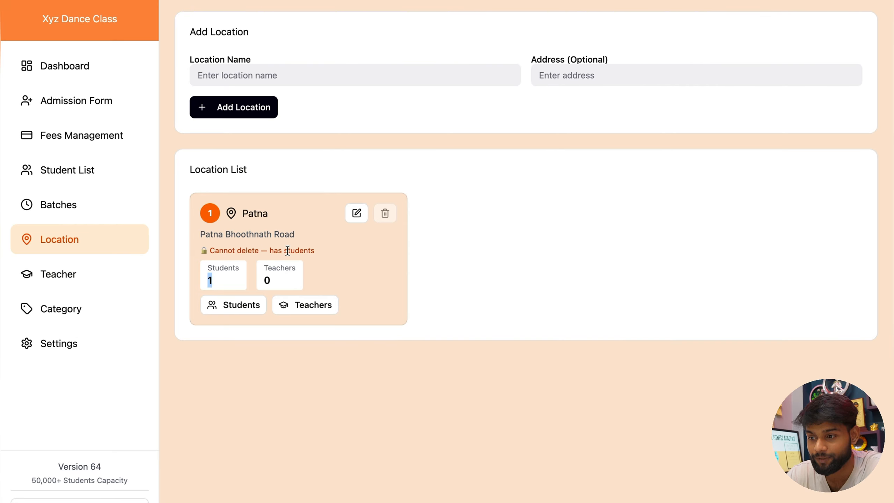
pyautogui.click(385, 215)
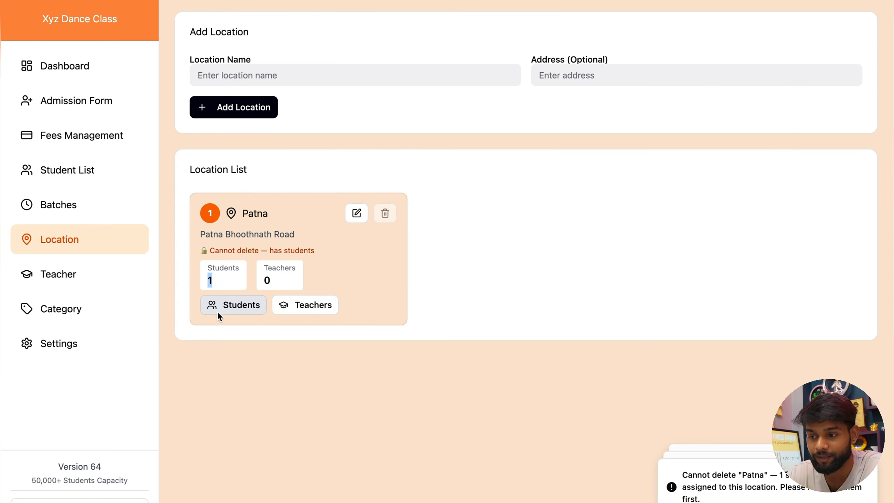
pyautogui.click(233, 308)
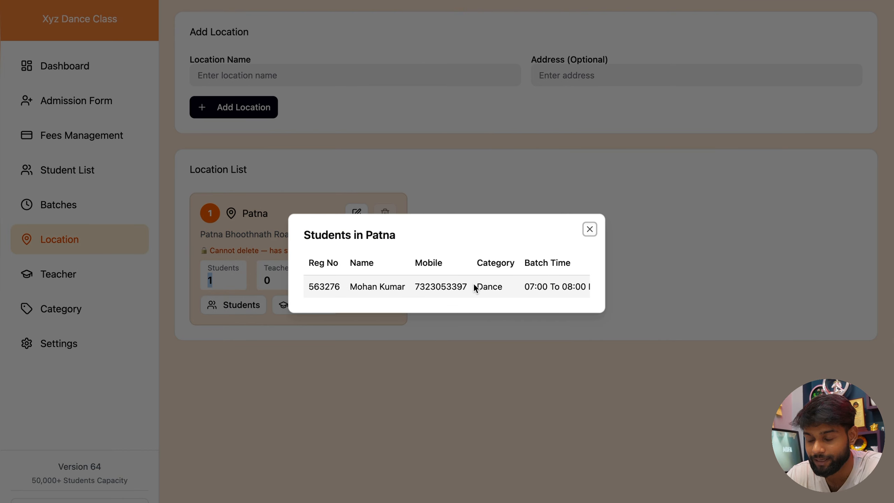
pyautogui.hscroll(5, 474, 285)
pyautogui.hscroll(-5, 474, 285)
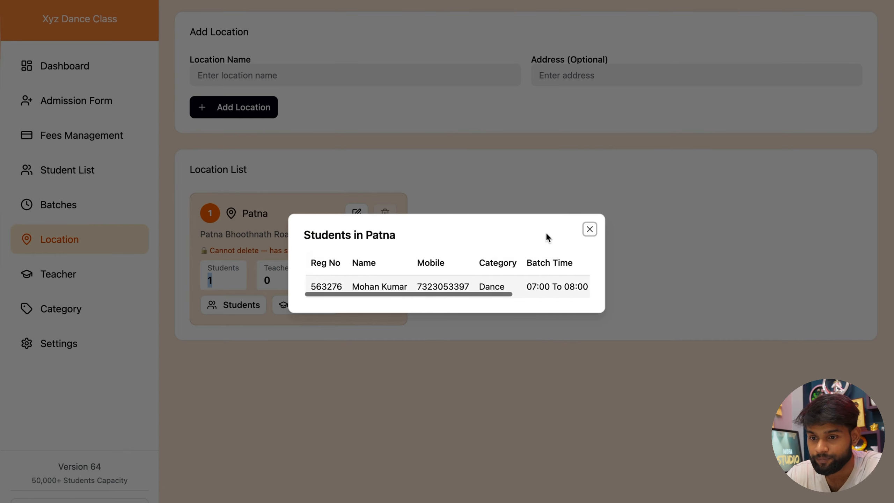
pyautogui.click(589, 229)
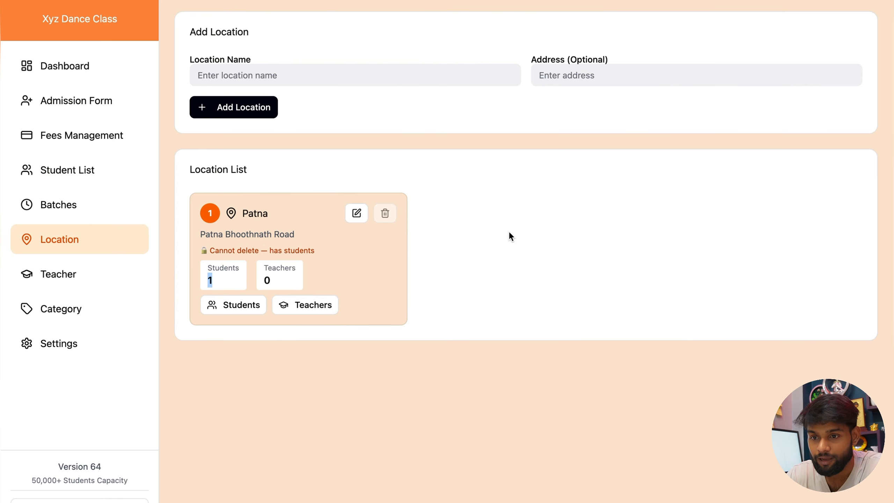
# Step: Copy the student's registration number from Total Students into the Fees Management search
pyautogui.click(93, 106)
pyautogui.click(90, 66)
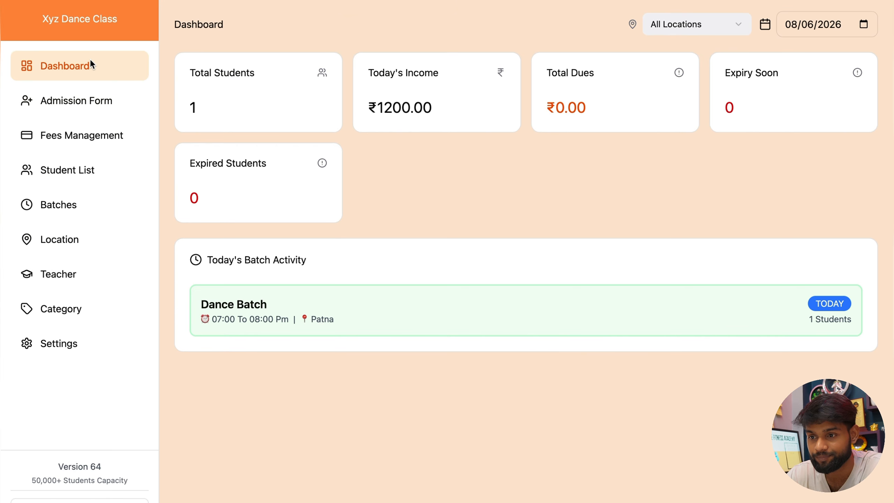
pyautogui.click(281, 95)
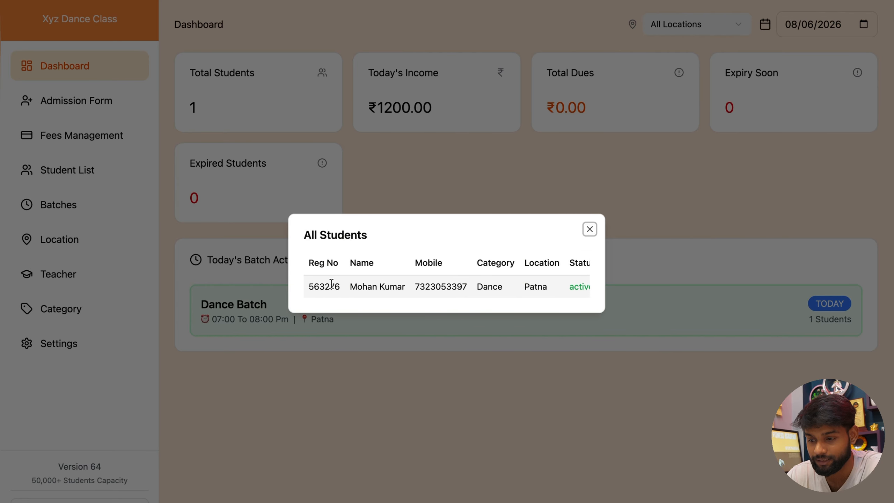
pyautogui.doubleClick(331, 284)
pyautogui.press('super+c')
pyautogui.click(197, 222)
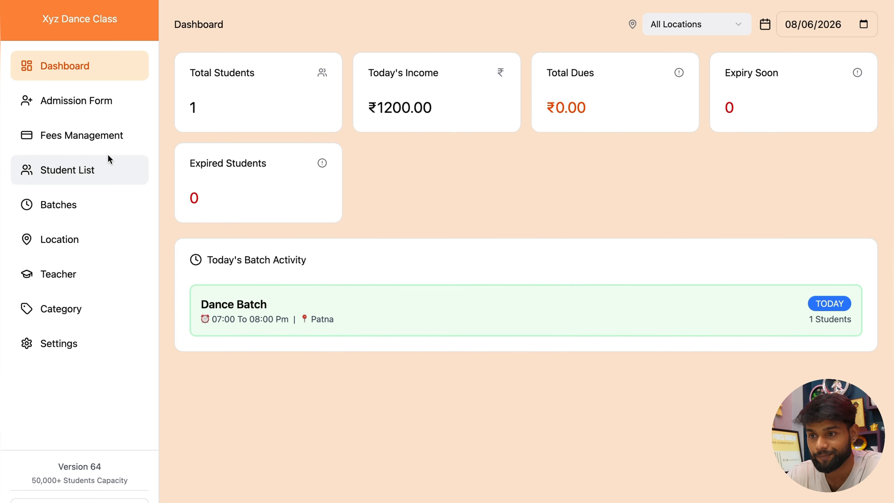
pyautogui.click(107, 133)
pyautogui.click(265, 65)
pyautogui.press('super+v')
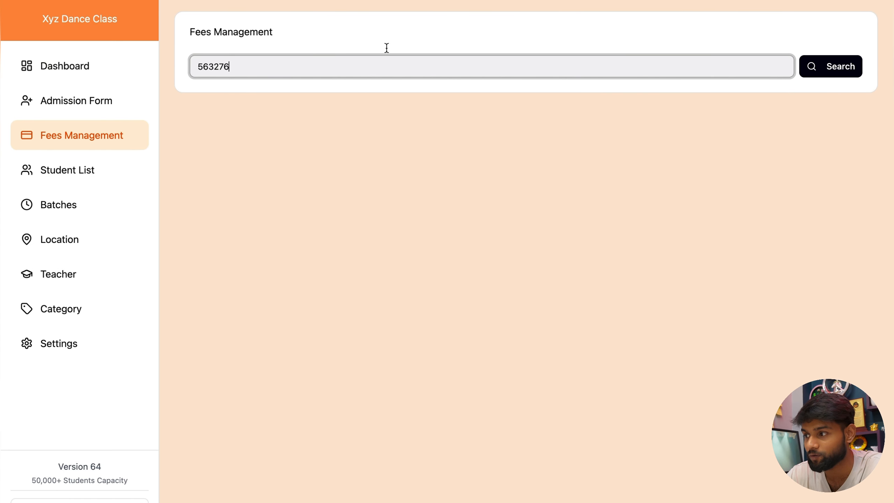
pyautogui.click(818, 67)
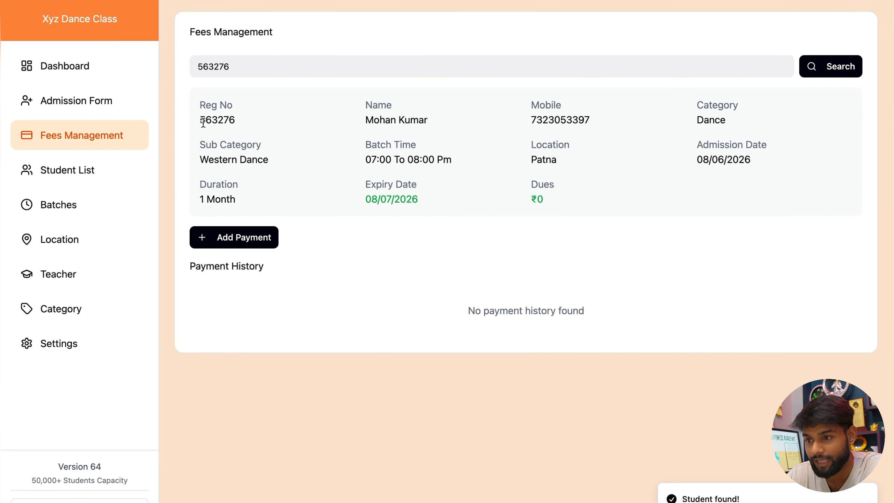
pyautogui.moveTo(199, 120); pyautogui.dragTo(235, 122)
pyautogui.moveTo(365, 119); pyautogui.dragTo(432, 120)
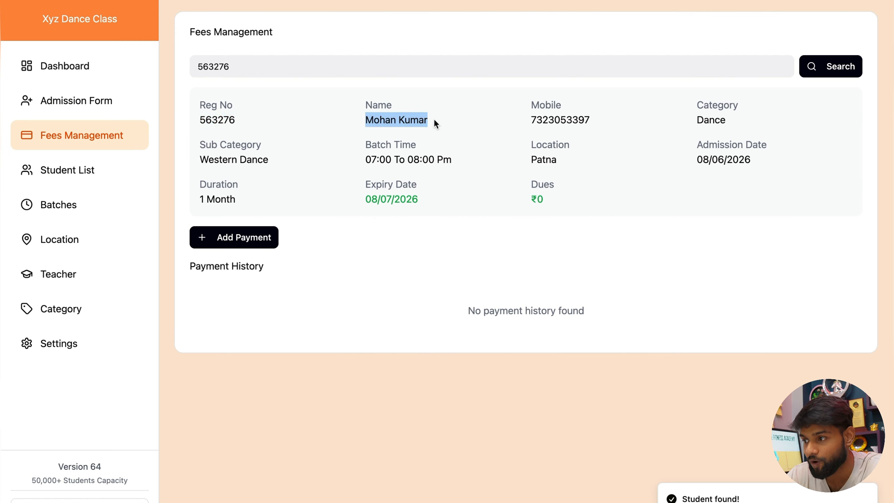
pyautogui.moveTo(524, 122); pyautogui.dragTo(591, 121)
pyautogui.moveTo(689, 119); pyautogui.dragTo(569, 130)
pyautogui.moveTo(199, 160); pyautogui.dragTo(259, 162)
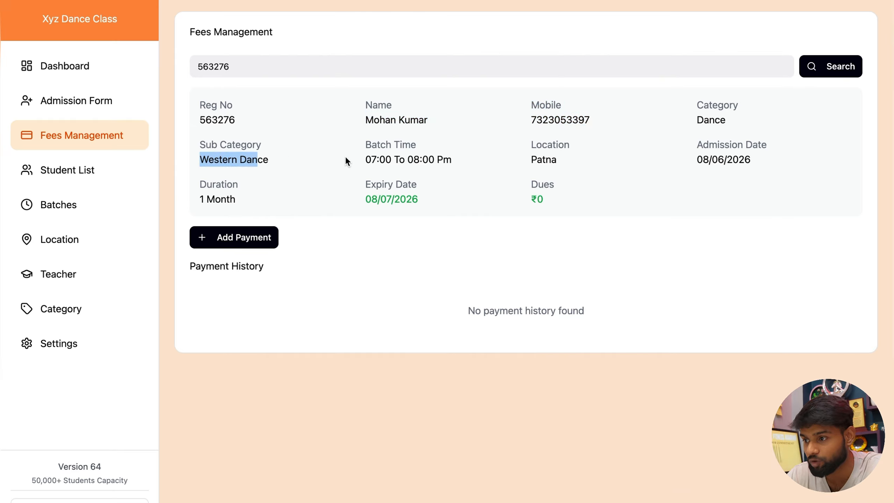
pyautogui.moveTo(386, 160); pyautogui.dragTo(418, 156)
pyautogui.moveTo(531, 141); pyautogui.dragTo(556, 162)
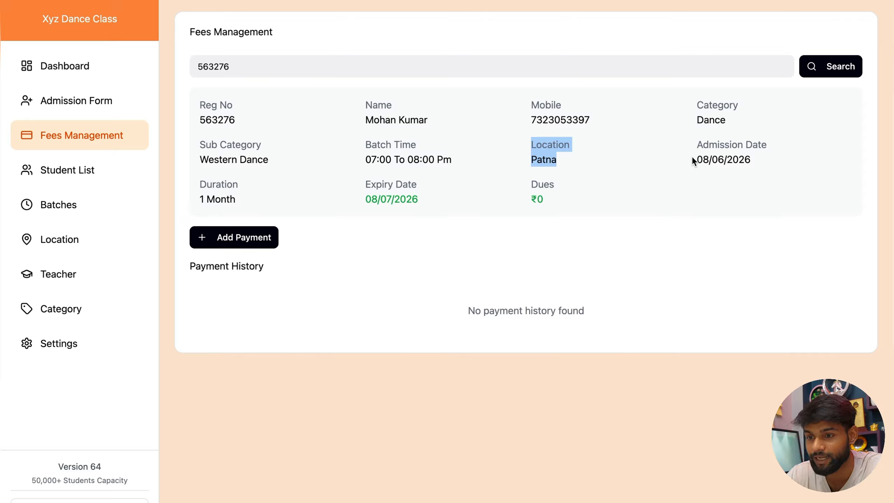
pyautogui.moveTo(692, 156); pyautogui.dragTo(727, 154)
pyautogui.moveTo(199, 200); pyautogui.dragTo(207, 201)
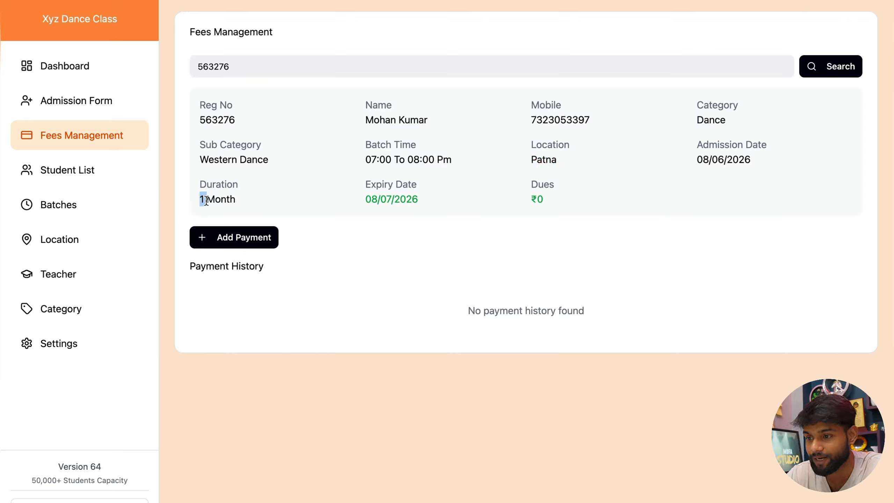
pyautogui.moveTo(352, 203); pyautogui.dragTo(382, 200)
pyautogui.moveTo(530, 194); pyautogui.dragTo(539, 194)
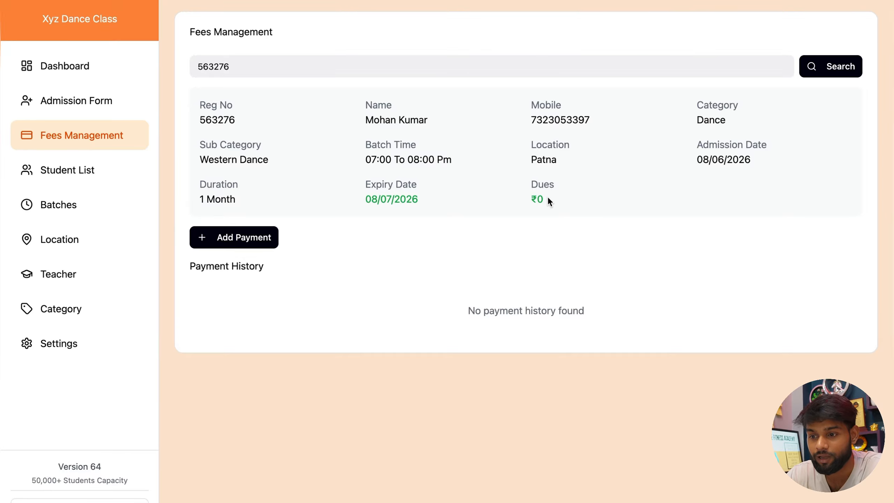
pyautogui.click(241, 246)
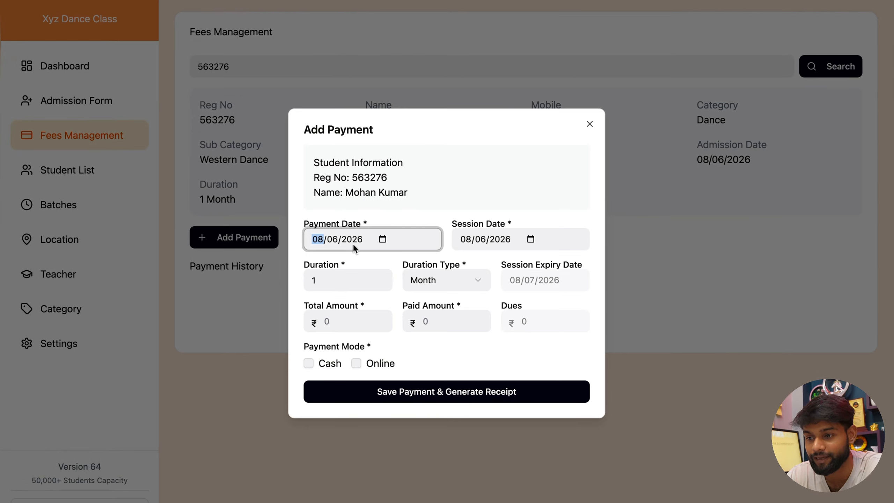
# Step: Start a new payment with session date 08/07/2026 and a 1 Month duration
pyautogui.click(307, 225)
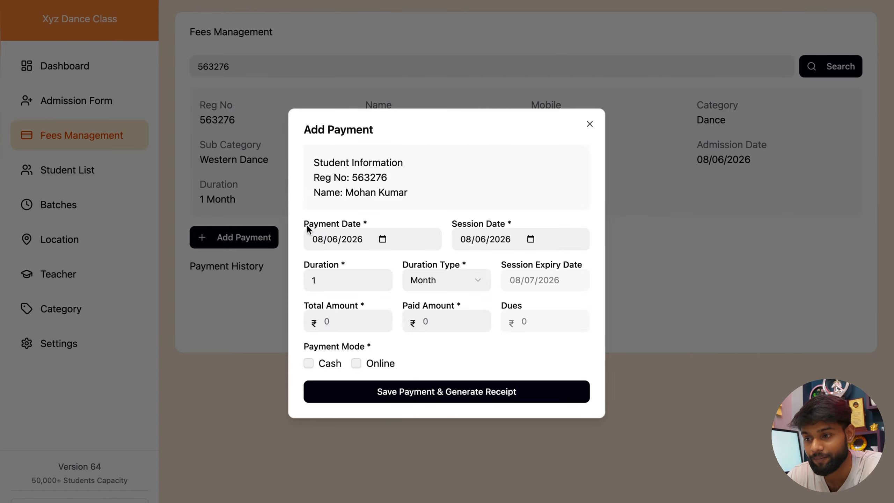
pyautogui.click(383, 240)
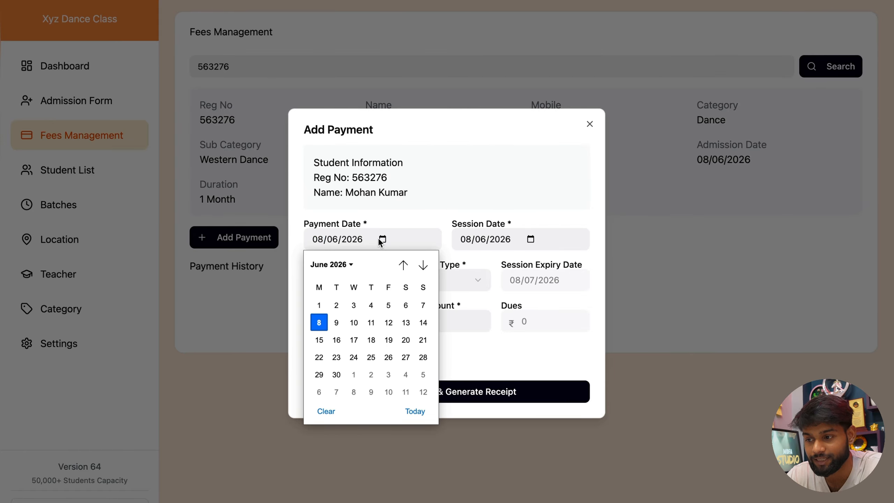
pyautogui.click(417, 218)
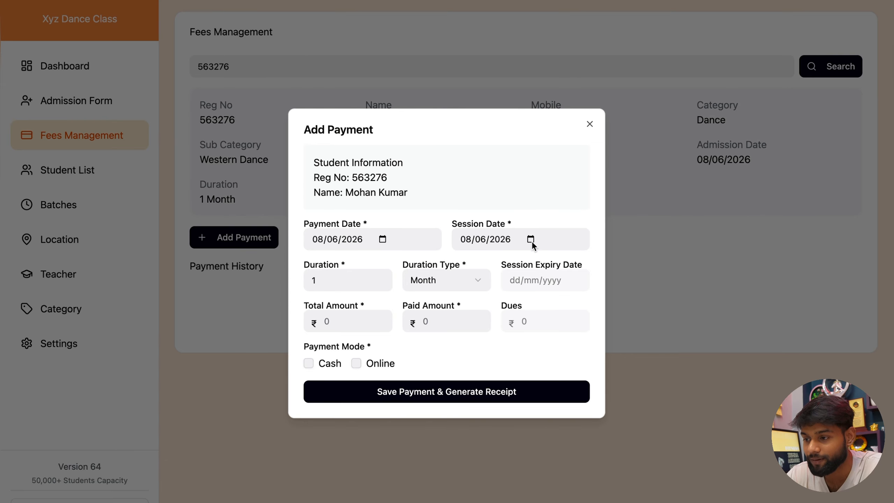
pyautogui.click(530, 240)
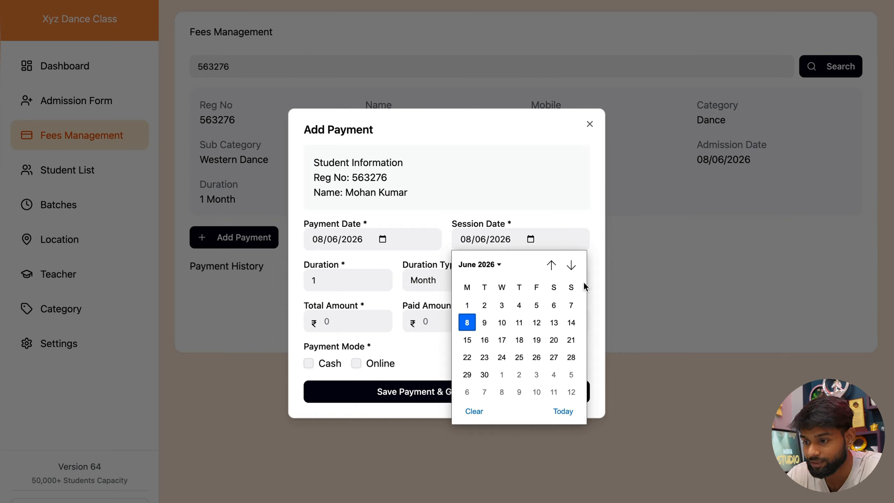
pyautogui.click(570, 265)
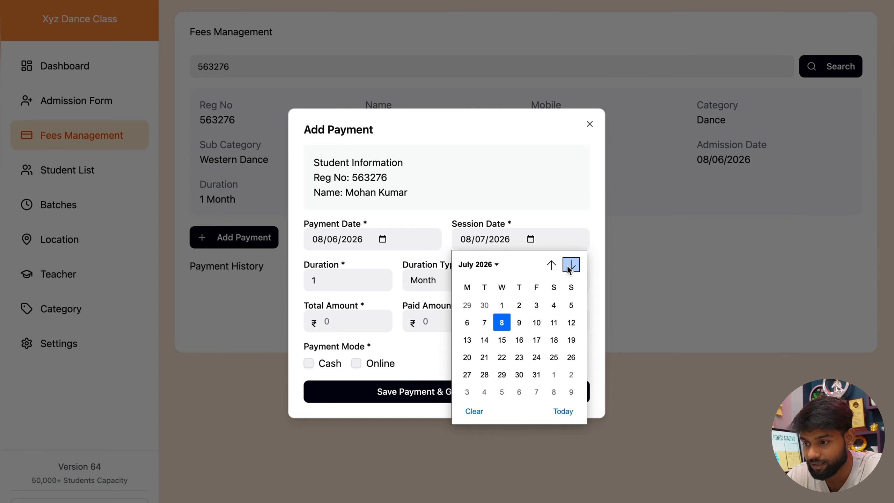
pyautogui.click(502, 324)
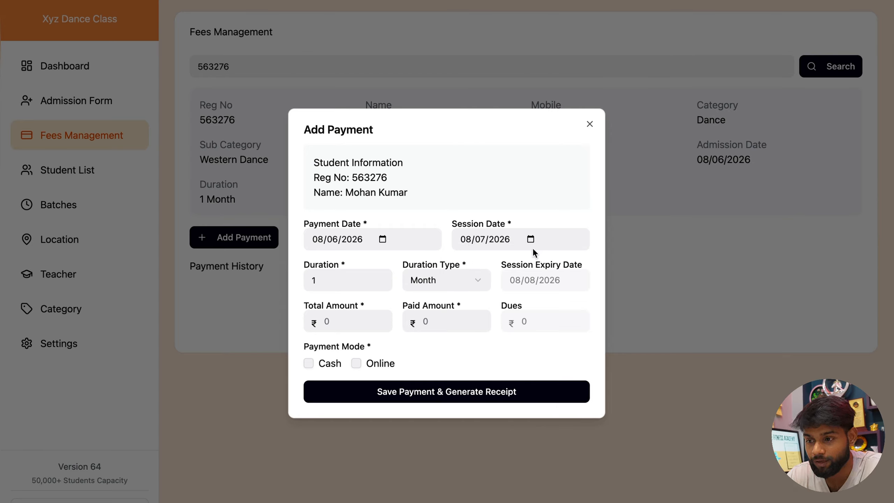
pyautogui.click(354, 278)
pyautogui.click(436, 282)
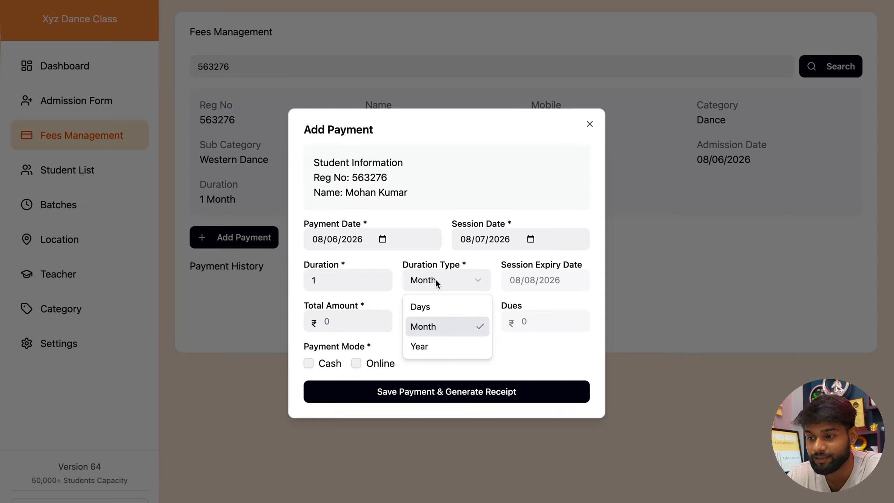
pyautogui.click(436, 279)
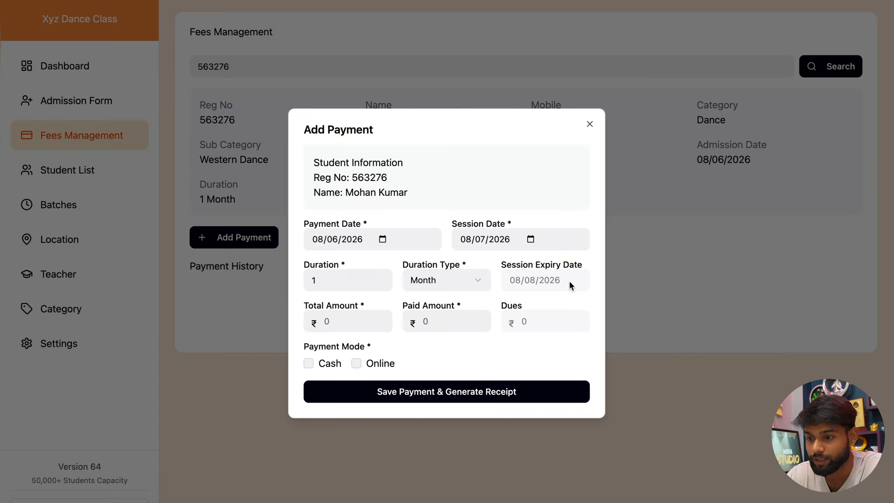
# Step: Enter ₹1000 total and paid, mark it Cash, and save with a receipt
pyautogui.click(345, 323)
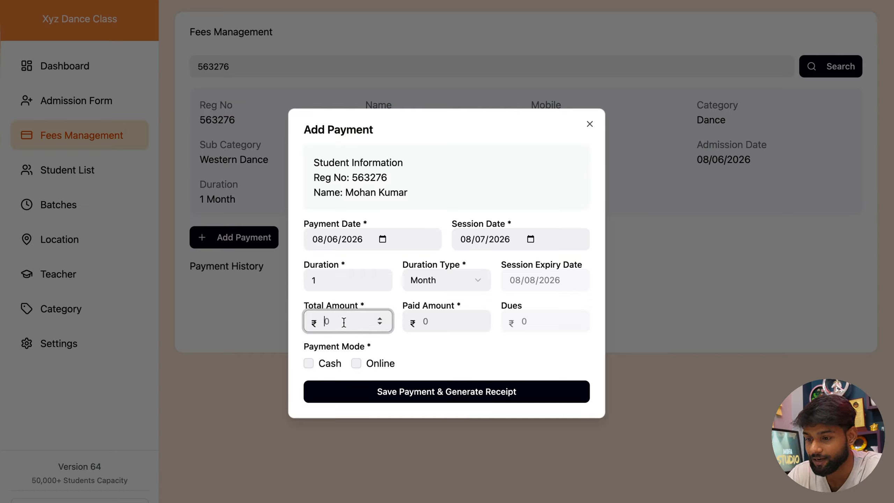
pyautogui.write('1000')
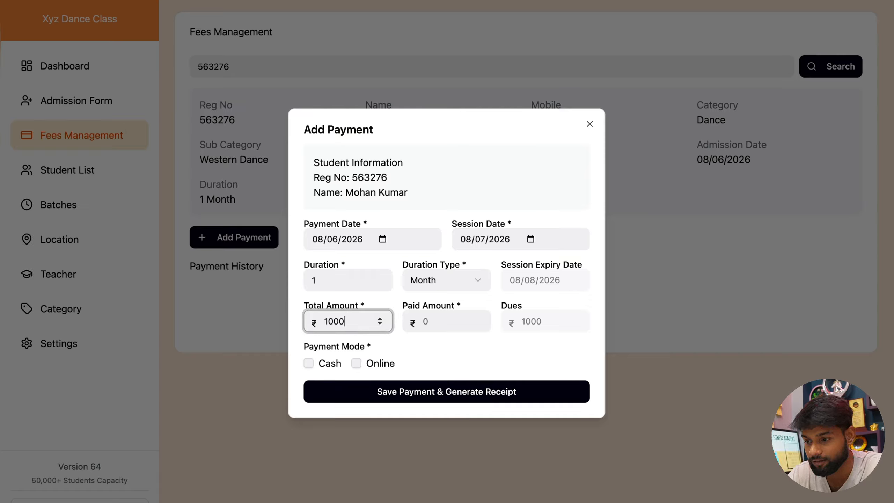
pyautogui.press('Tab')
pyautogui.write('1000')
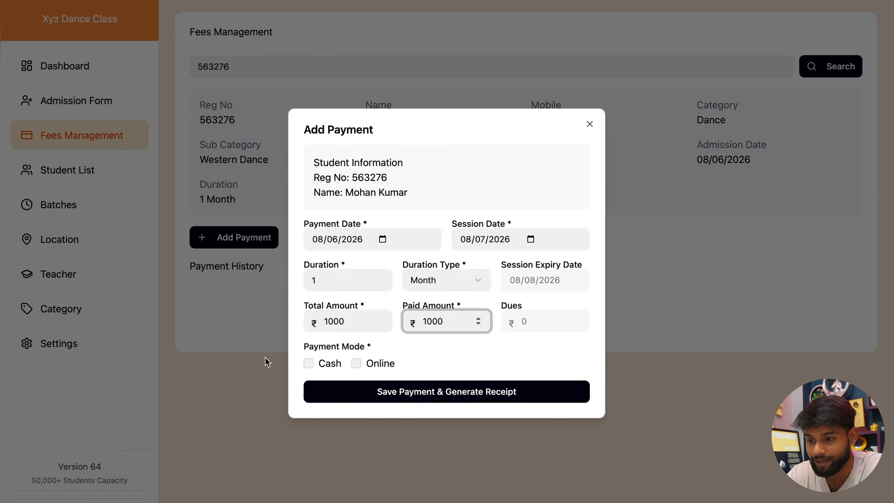
pyautogui.click(308, 364)
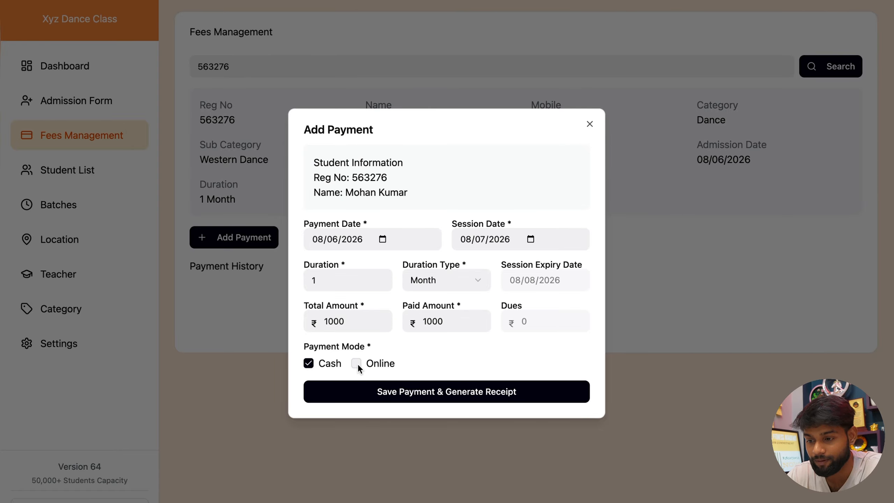
pyautogui.click(348, 401)
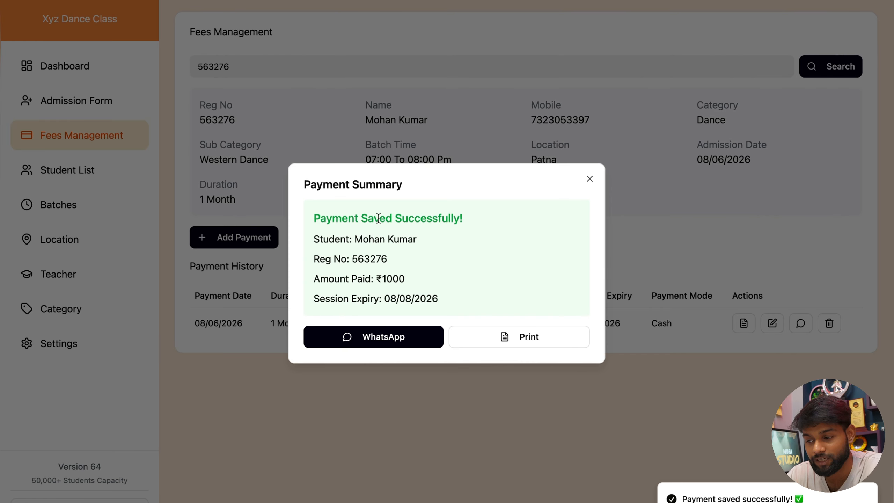
# Step: Send the ₹1000 cash payment receipt on WhatsApp, read it in full, and return to the CMS
pyautogui.click(411, 345)
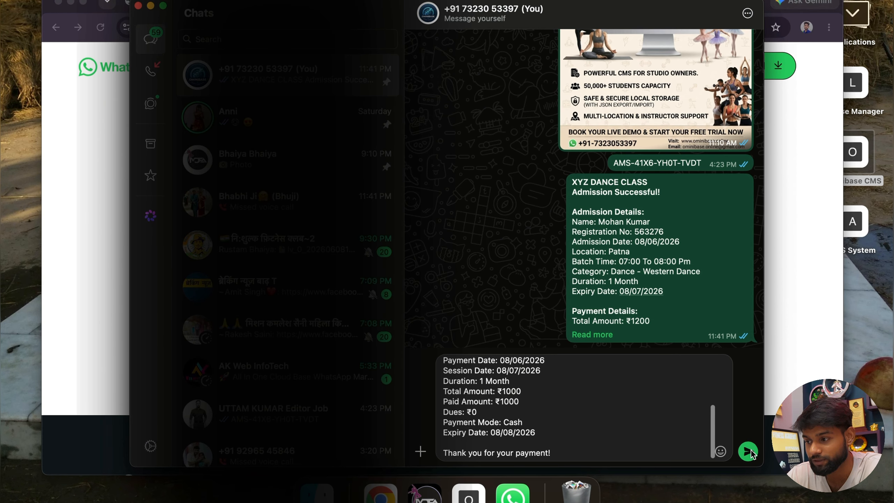
pyautogui.click(748, 451)
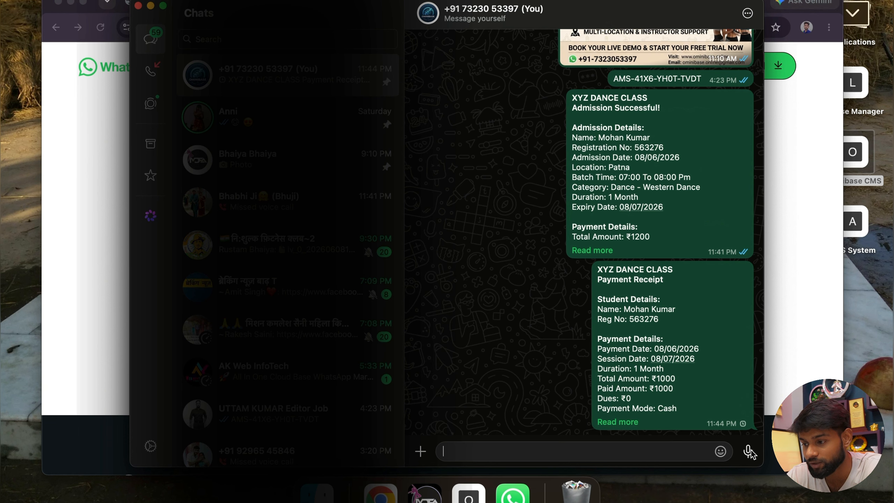
pyautogui.click(633, 425)
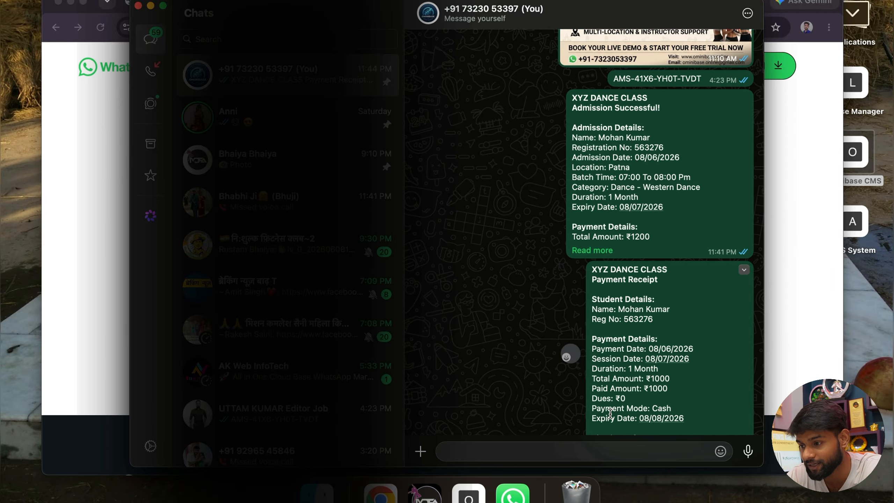
pyautogui.scroll(-1, 611, 412)
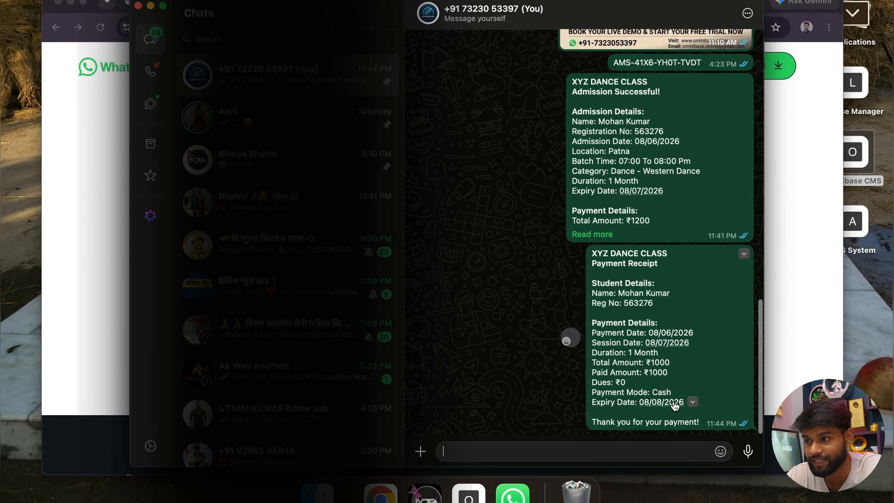
pyautogui.hotkey('ctrl', 'Right')
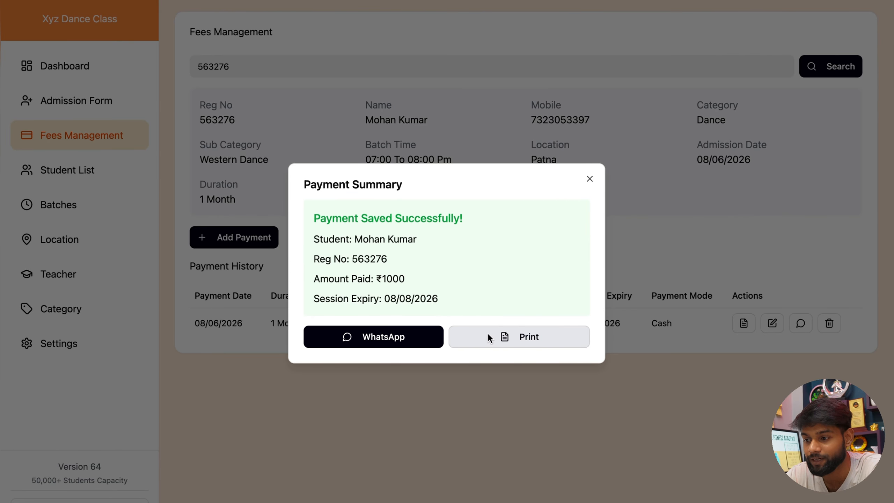
# Step: View the printable ₹1000 payment receipt without printing, then return to the CMS
pyautogui.click(522, 337)
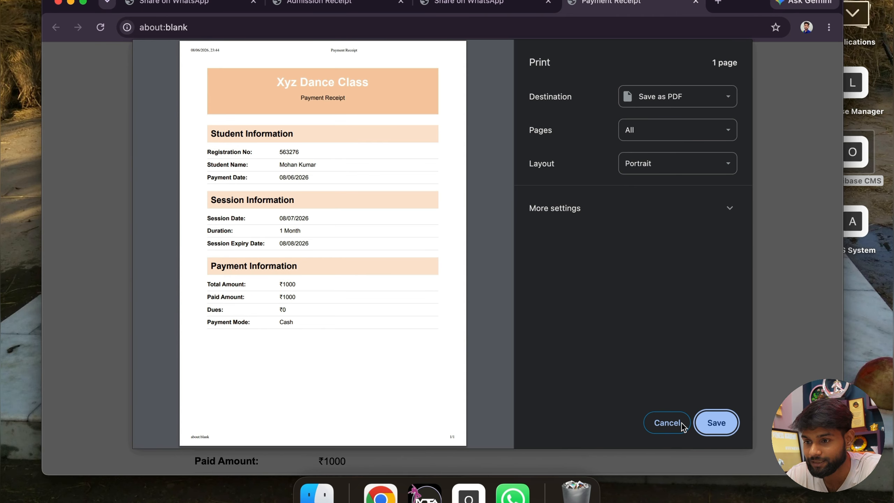
pyautogui.click(670, 430)
pyautogui.scroll(-3, 423, 331)
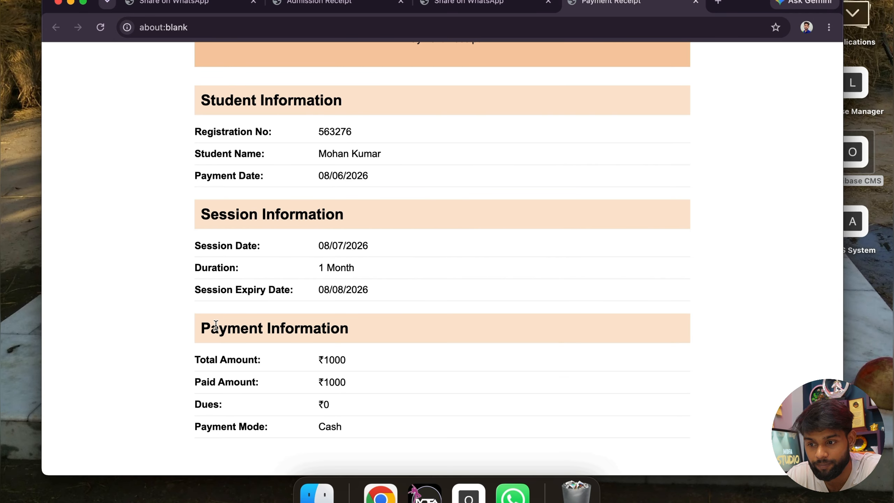
pyautogui.scroll(3, 340, 348)
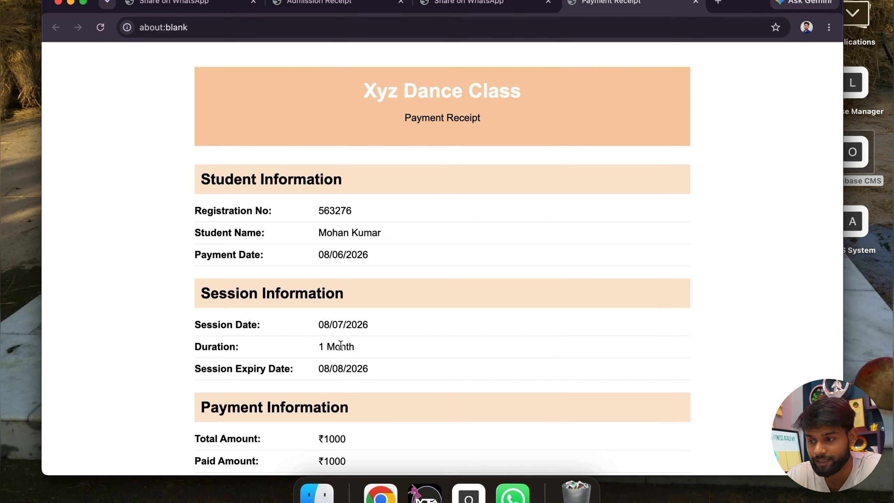
pyautogui.hotkey('ctrl', 'Right')
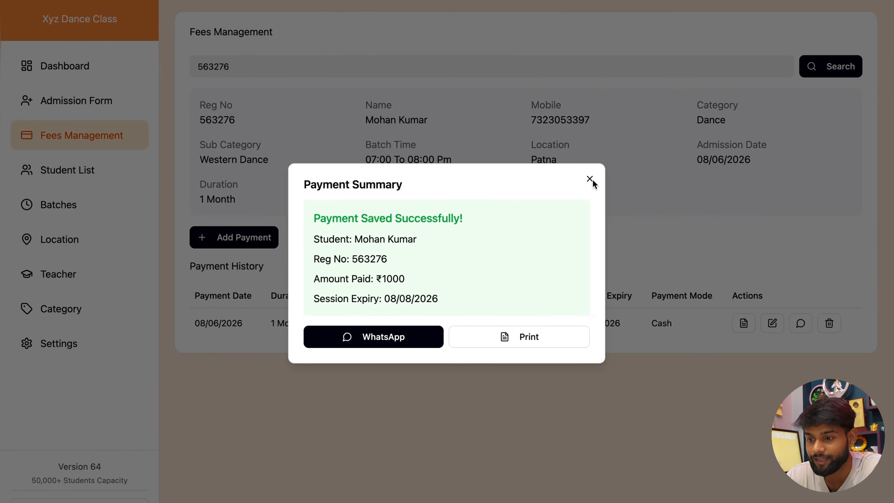
pyautogui.click(591, 180)
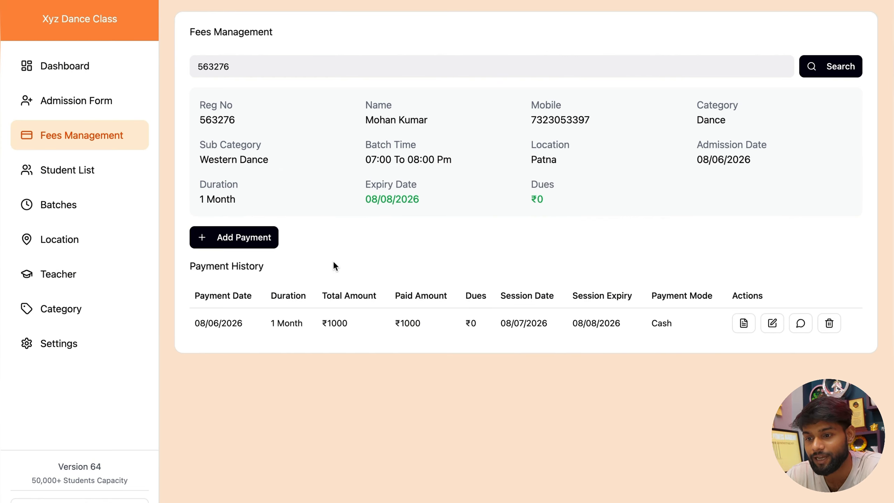
pyautogui.moveTo(190, 267); pyautogui.dragTo(263, 266)
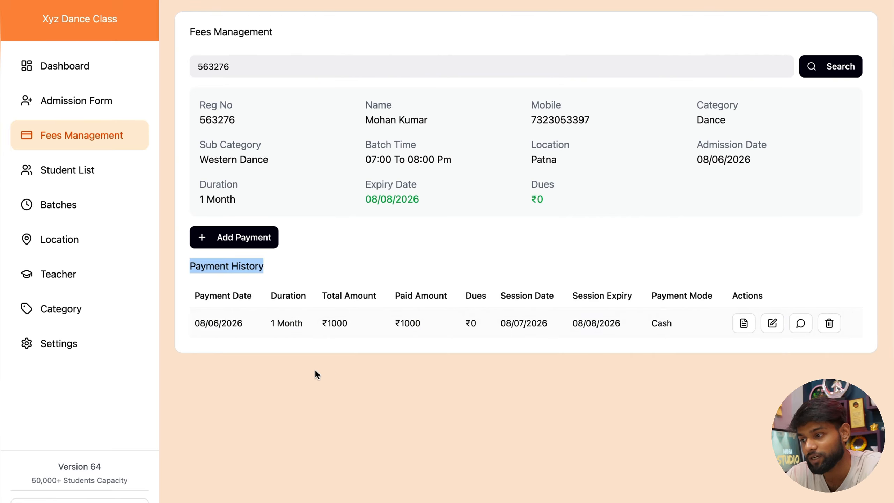
pyautogui.click(775, 326)
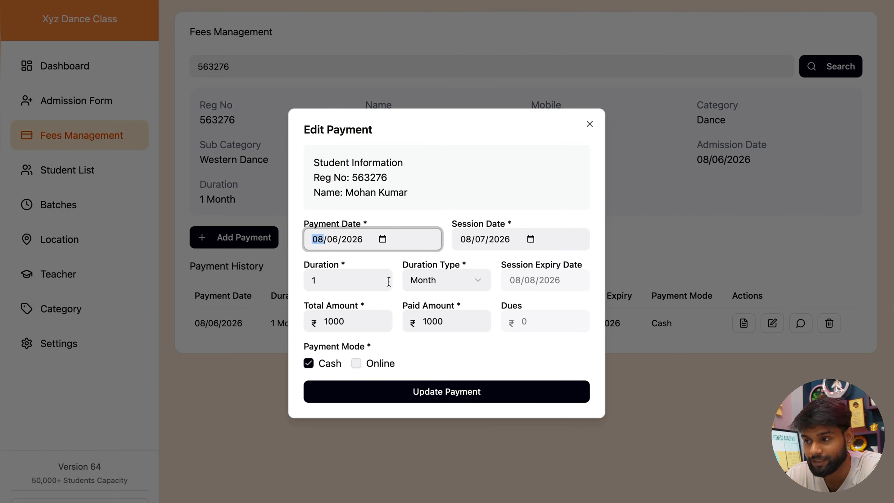
pyautogui.click(589, 124)
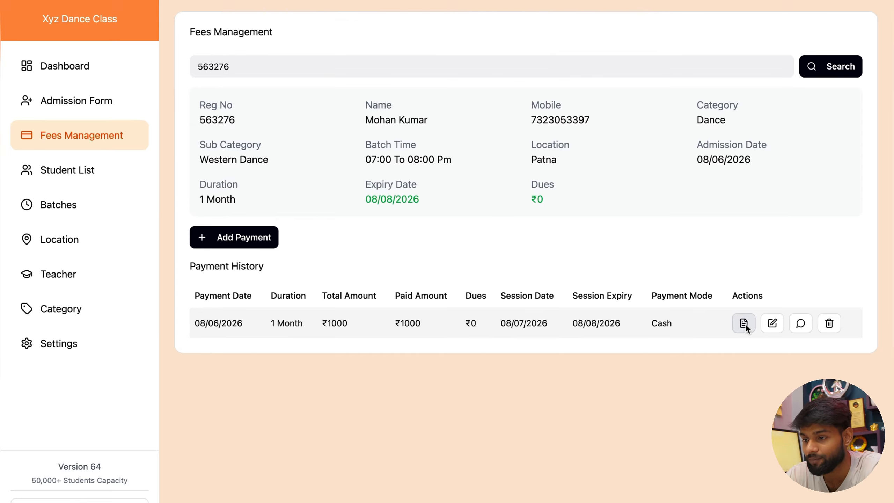
pyautogui.click(746, 324)
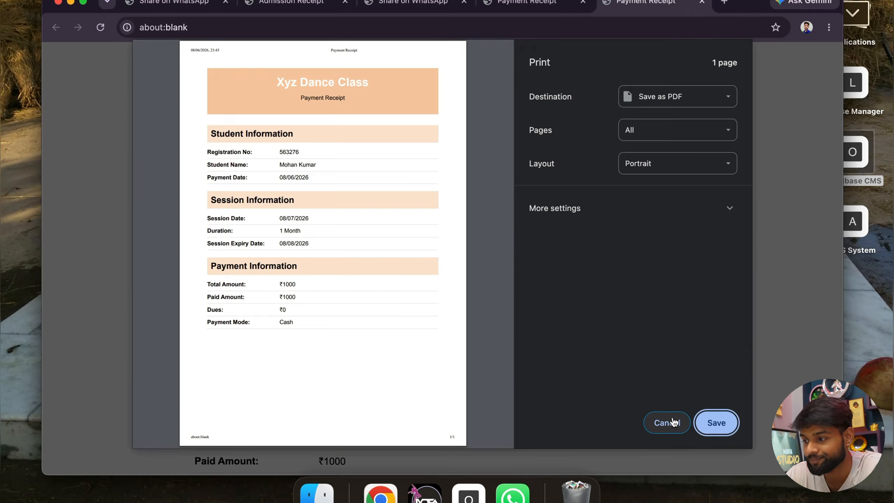
pyautogui.click(673, 421)
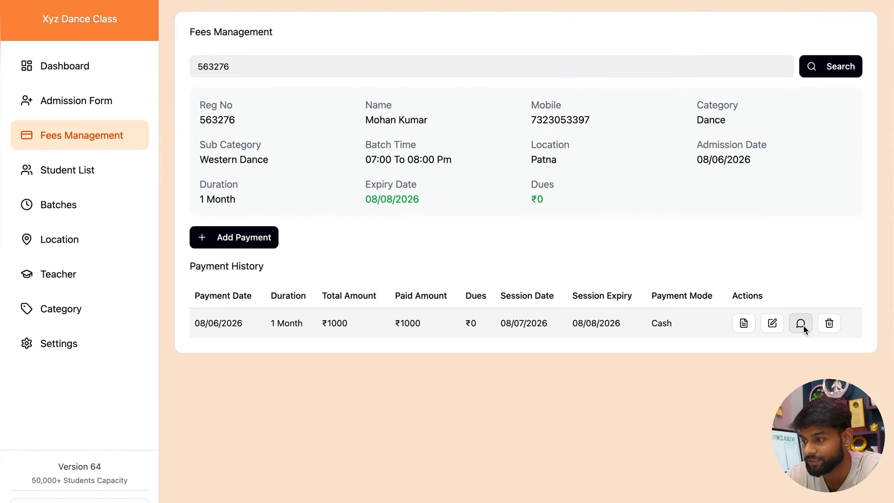
# Step: Re-send the ₹1000 payment receipt to WhatsApp from the payment history row
pyautogui.click(809, 325)
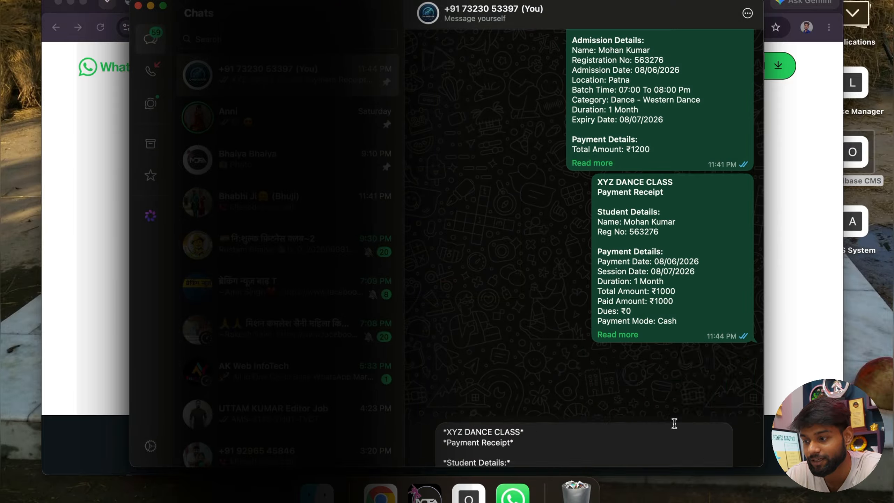
pyautogui.press('Return')
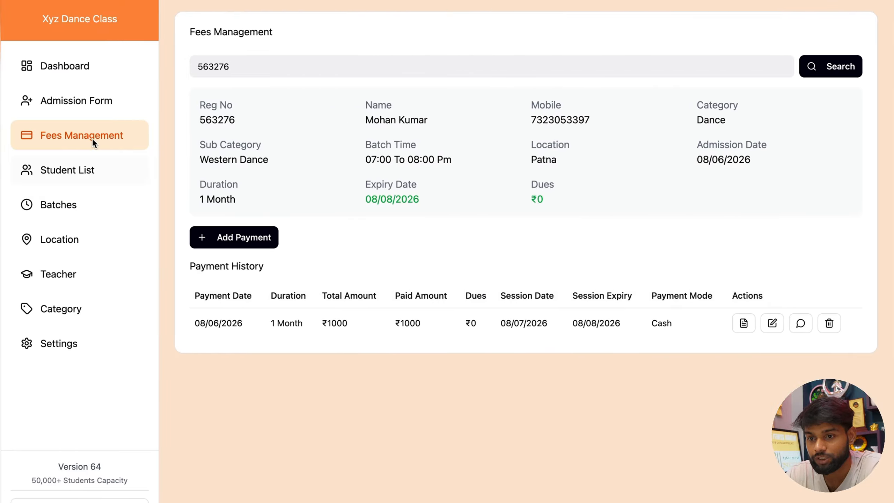
# Step: Scroll the Student List across the student's row to expiry 08/08/2026, ₹1200 paid, ₹0 dues
pyautogui.click(95, 168)
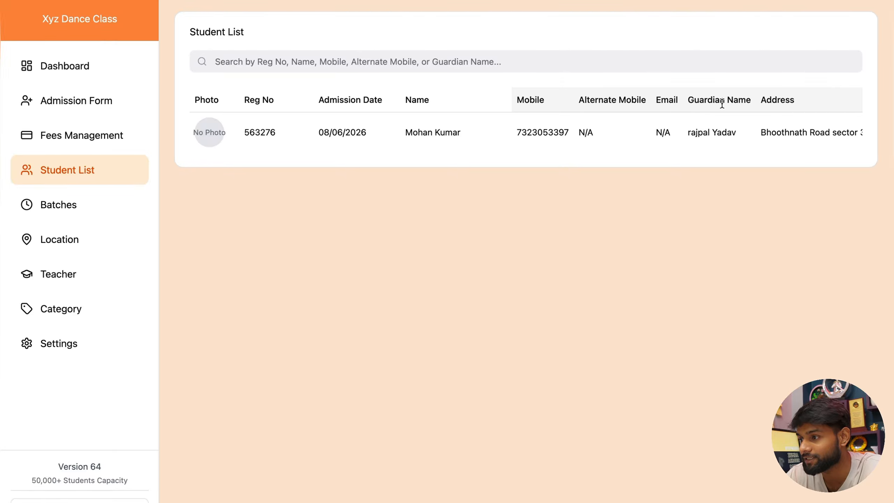
pyautogui.hscroll(10, 776, 102)
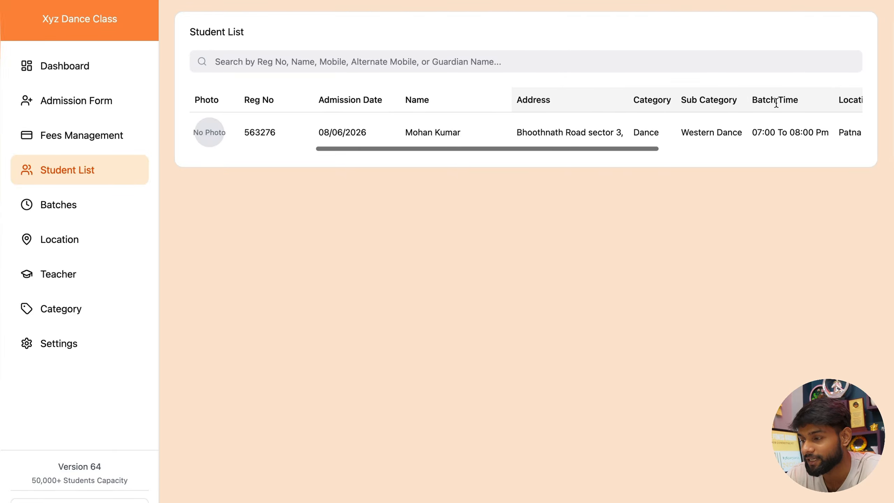
pyautogui.hscroll(5, 749, 104)
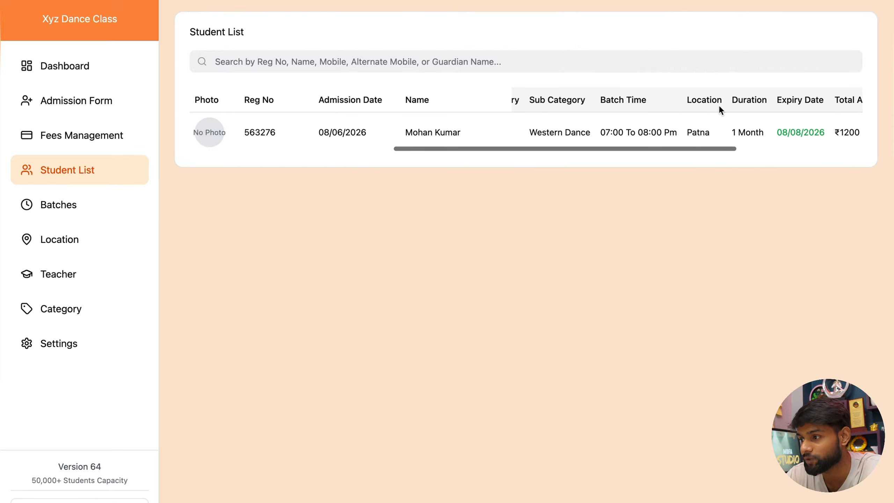
pyautogui.hscroll(6, 775, 105)
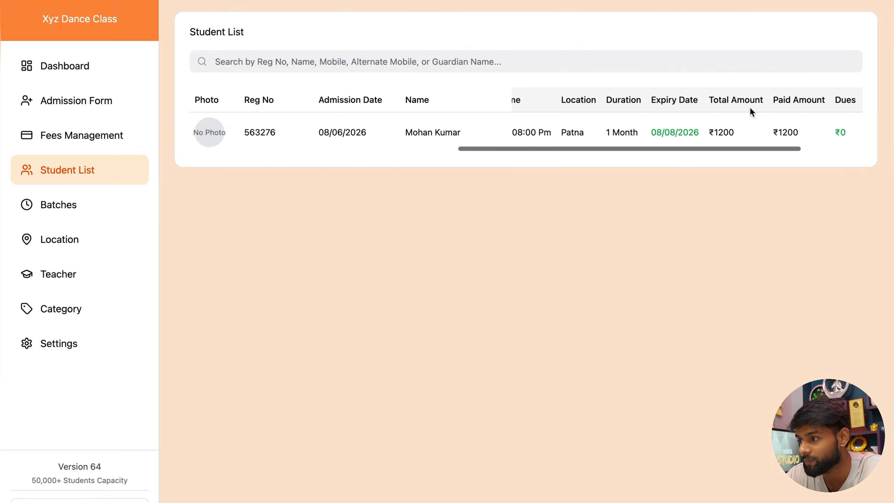
pyautogui.hscroll(3, 799, 106)
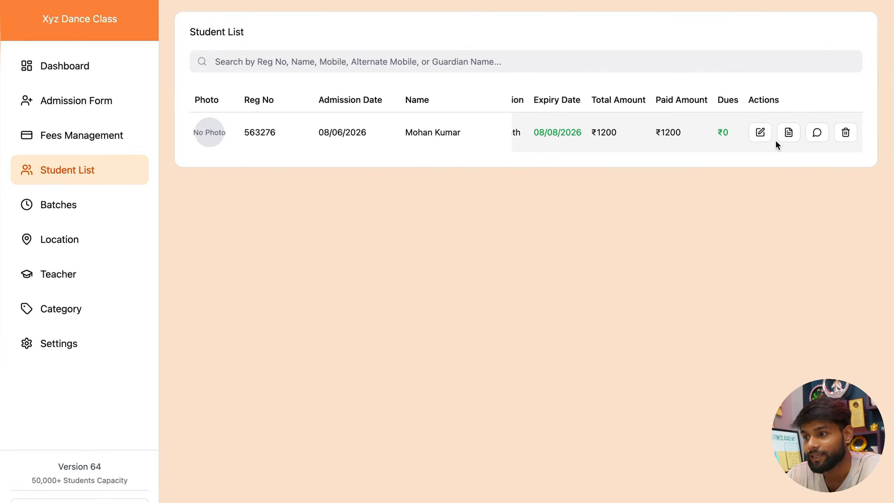
pyautogui.hscroll(-4, 645, 129)
pyautogui.hscroll(4, 645, 130)
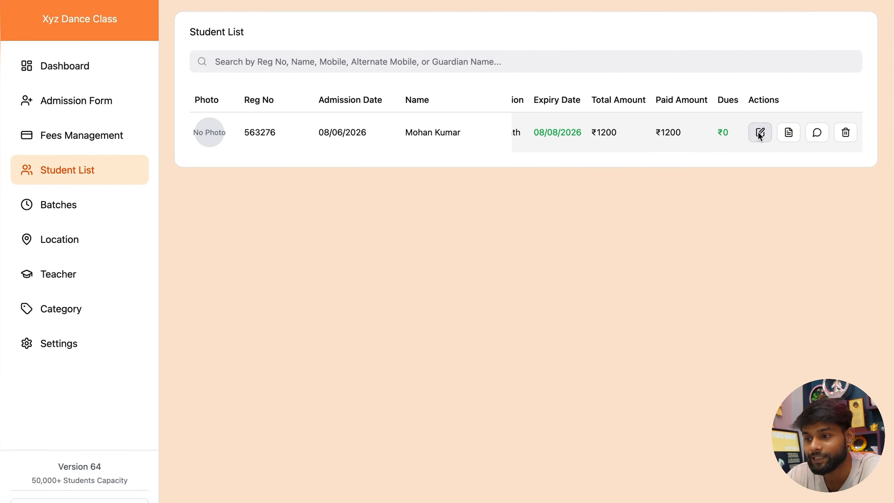
# Step: Edit the student and attach the ChatGPT image from Documents as the profile photo
pyautogui.click(760, 133)
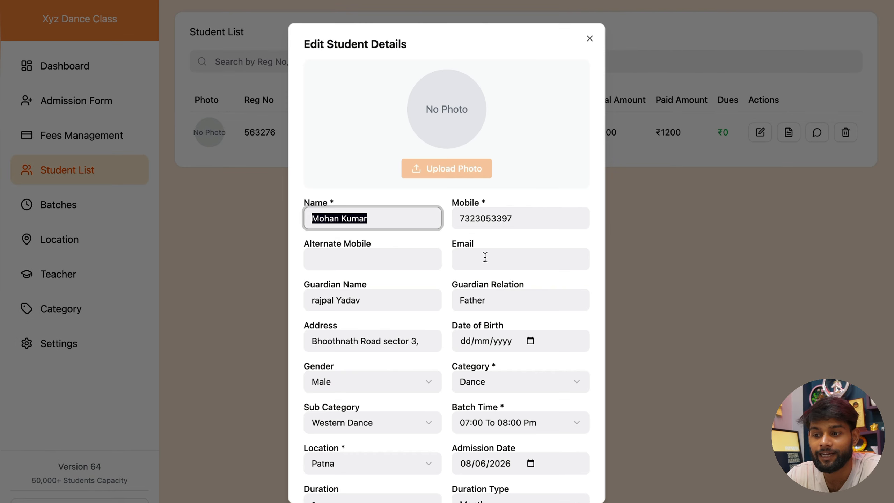
pyautogui.click(359, 266)
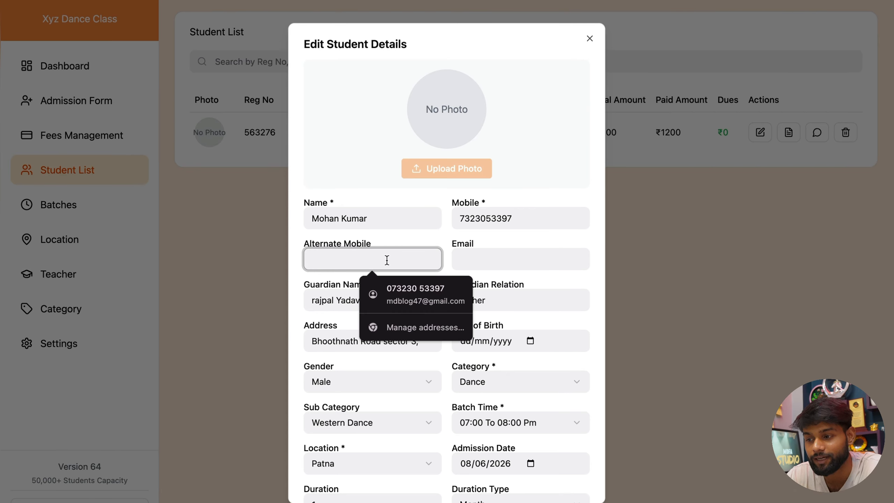
pyautogui.click(447, 169)
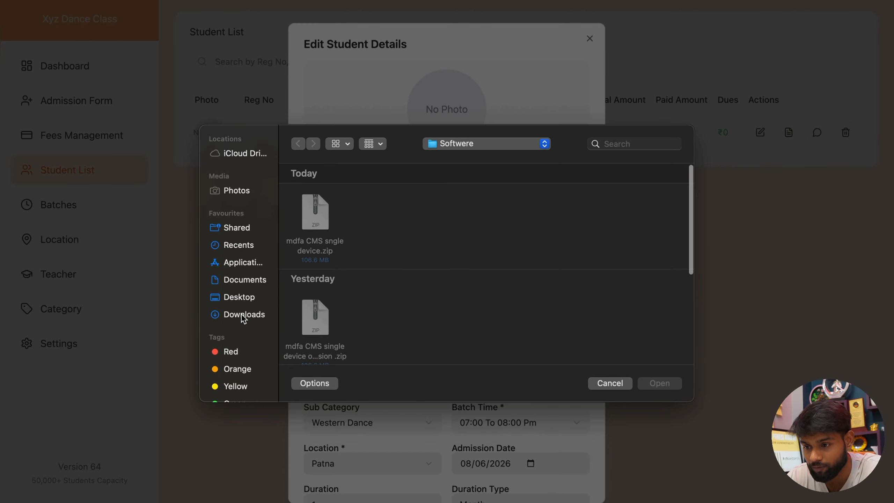
pyautogui.click(241, 315)
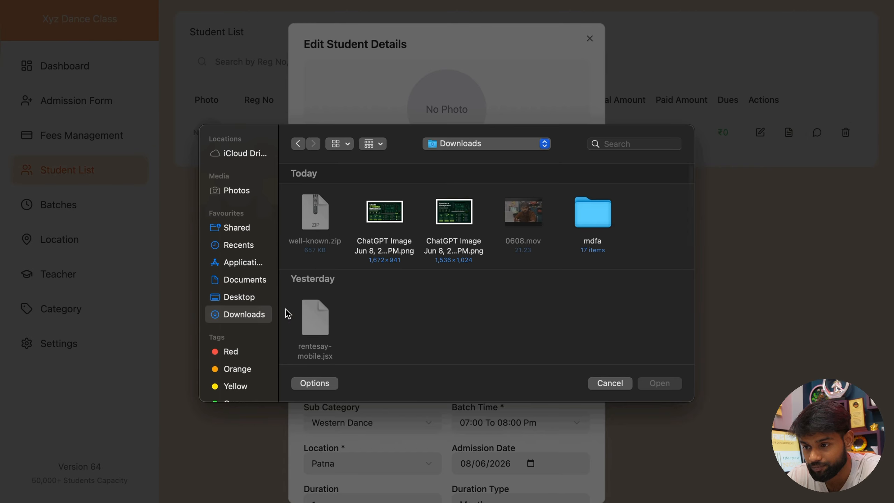
pyautogui.scroll(-5, 357, 306)
pyautogui.scroll(-3, 358, 306)
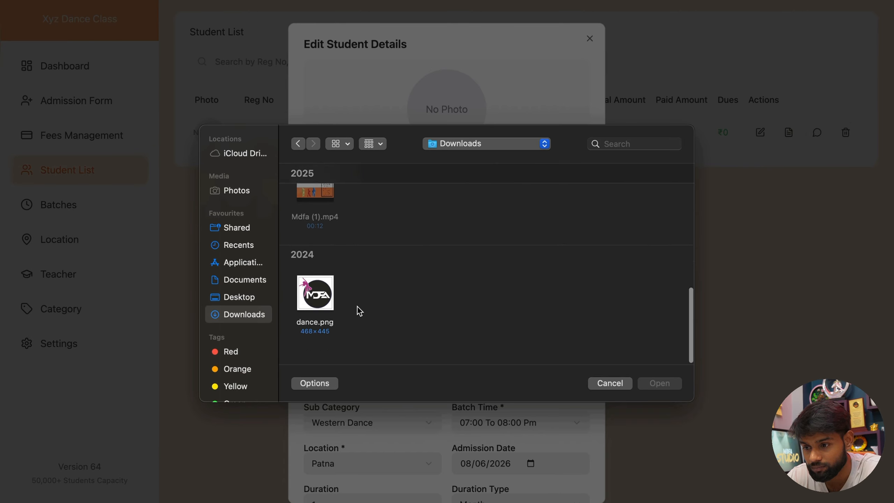
pyautogui.scroll(6, 358, 307)
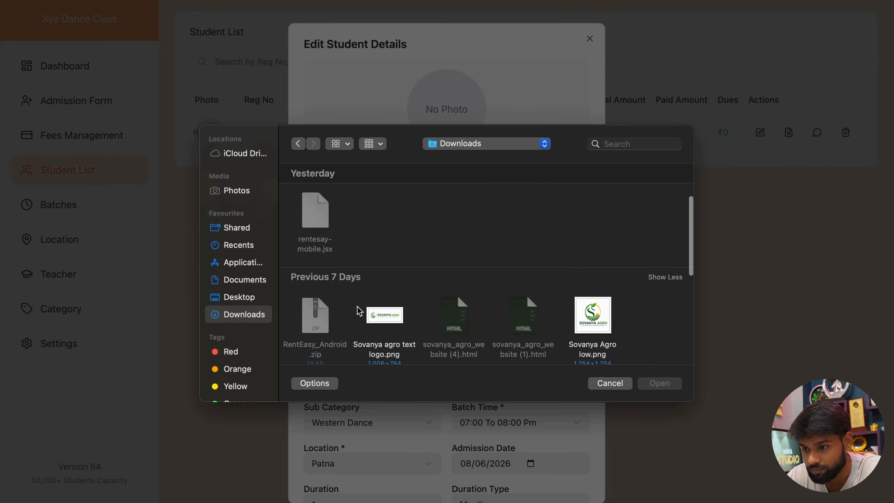
pyautogui.scroll(3, 315, 225)
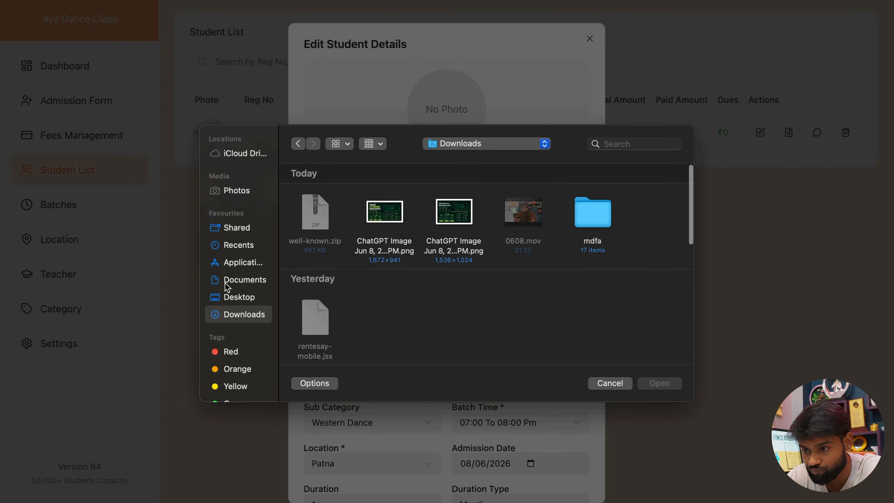
pyautogui.click(225, 295)
pyautogui.click(243, 282)
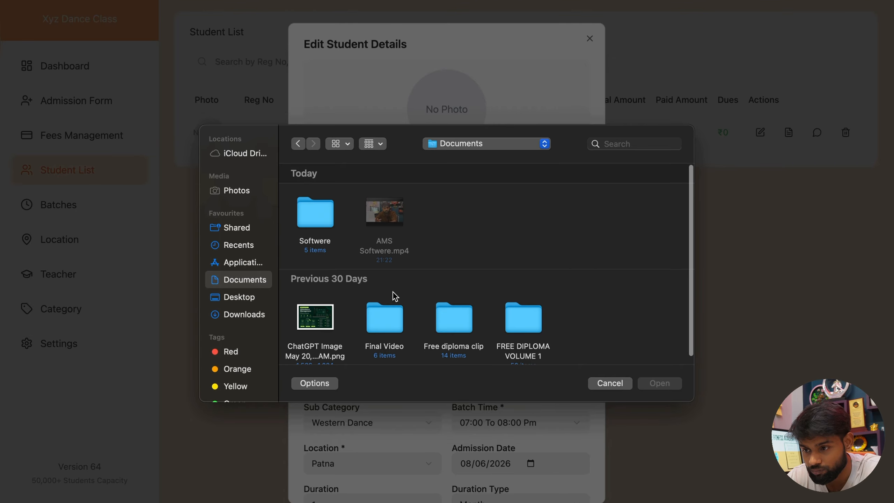
pyautogui.click(299, 321)
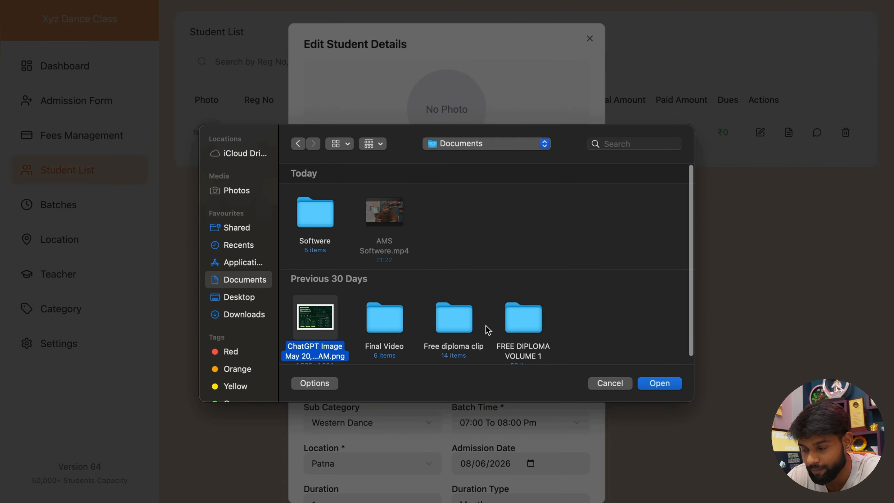
pyautogui.click(666, 379)
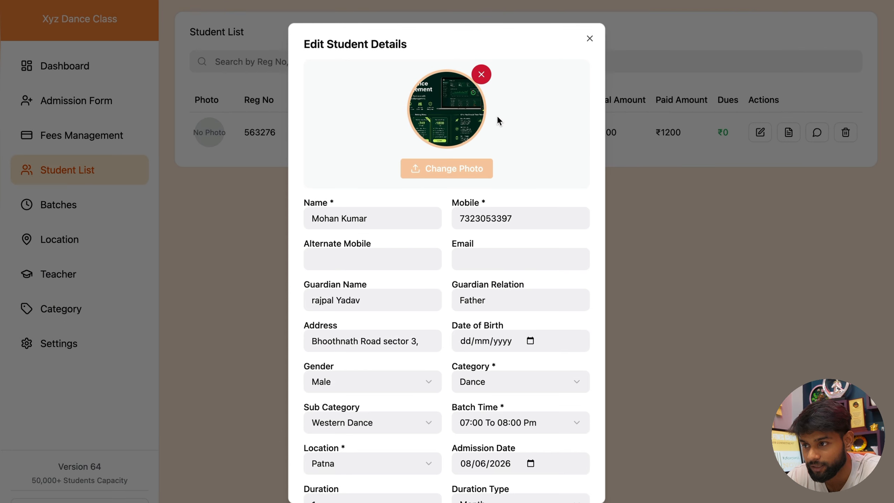
# Step: Save the student's changes, then view the photo at full size and close it
pyautogui.scroll(-5, 521, 281)
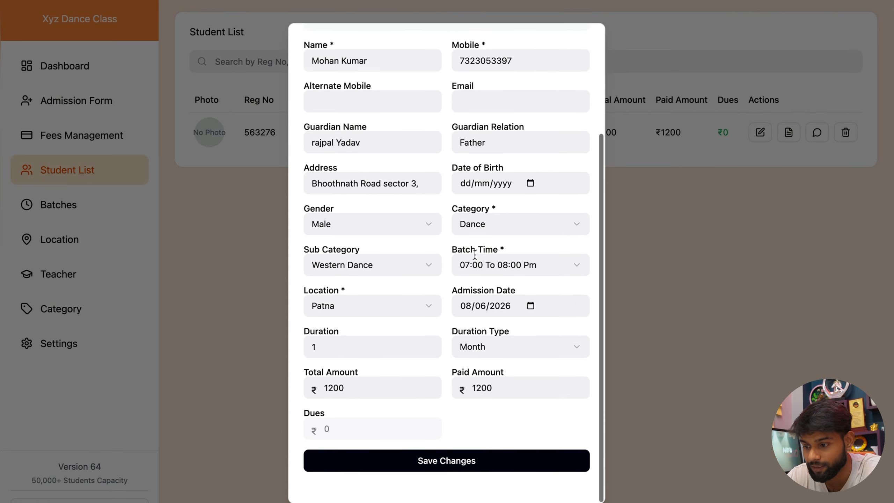
pyautogui.click(488, 478)
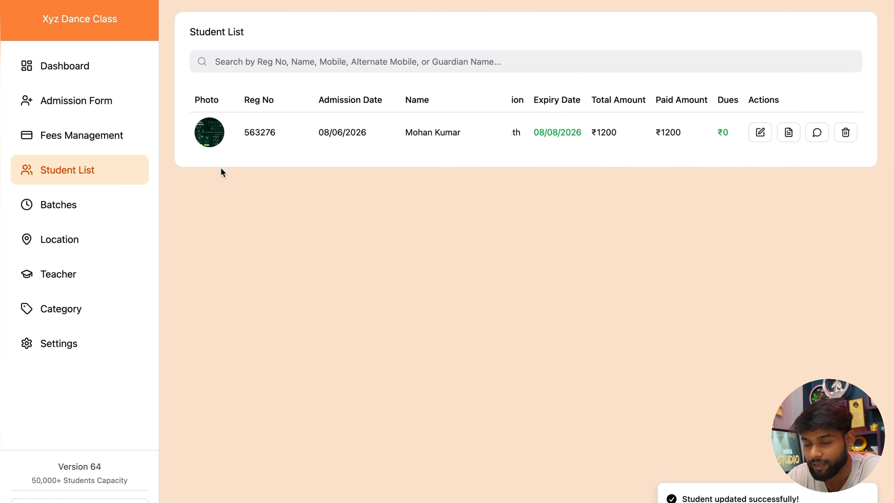
pyautogui.click(213, 138)
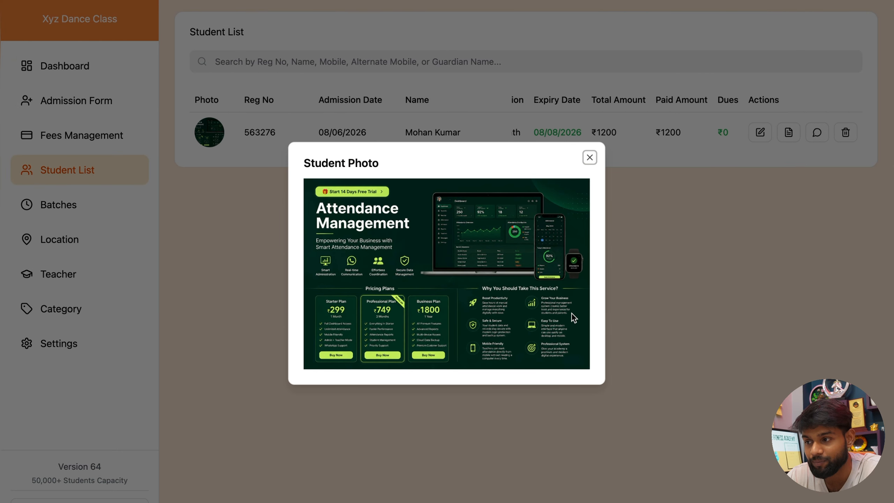
pyautogui.click(587, 163)
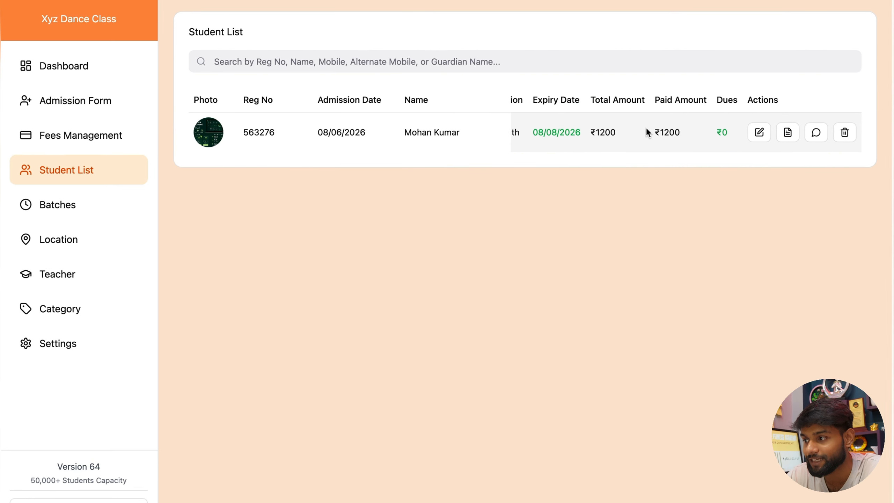
pyautogui.click(788, 133)
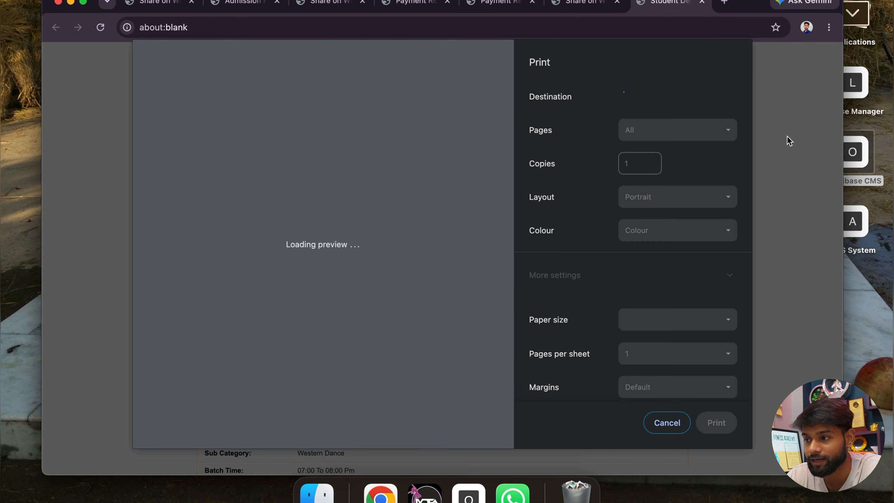
pyautogui.click(677, 426)
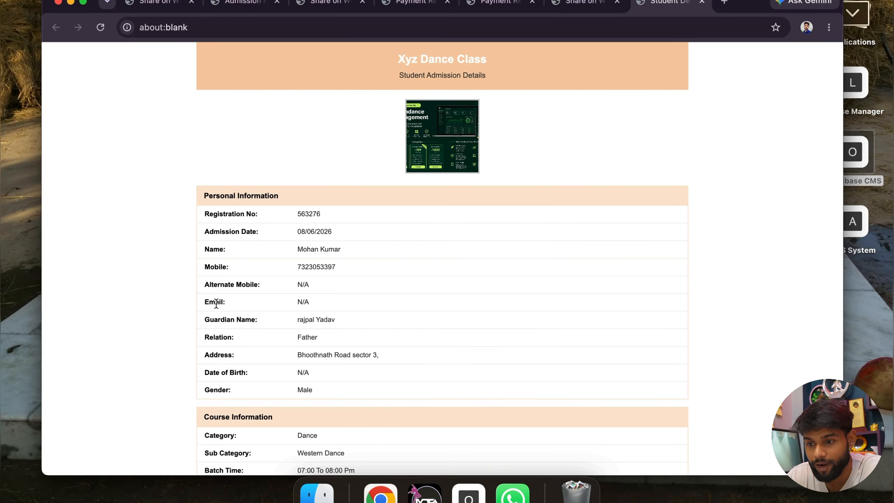
pyautogui.scroll(-5, 261, 326)
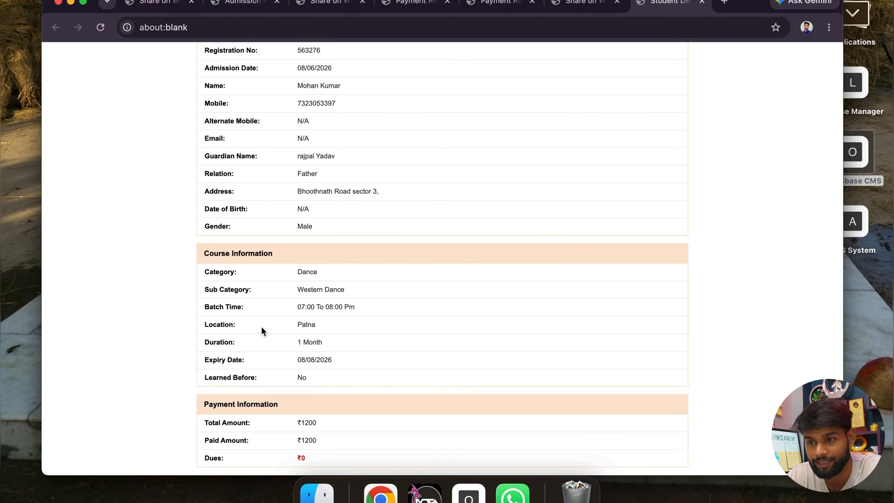
pyautogui.scroll(2, 262, 326)
pyautogui.scroll(5, 262, 329)
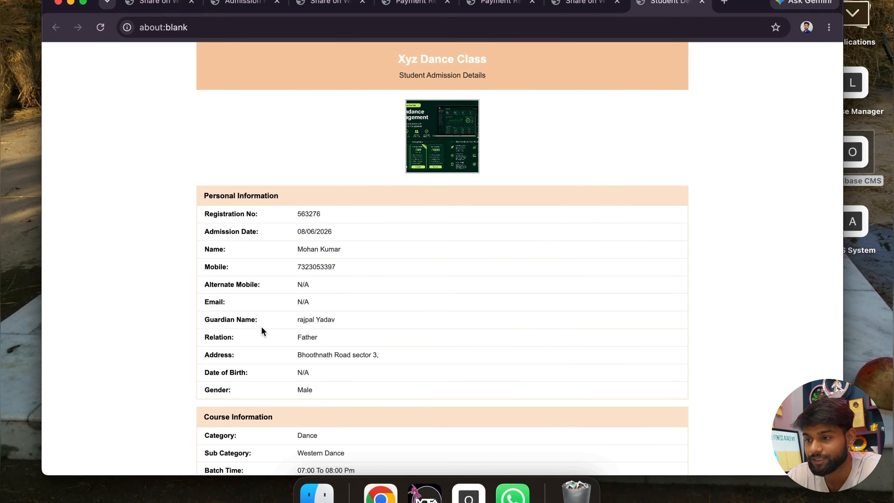
pyautogui.hotkey('ctrl', 'Right')
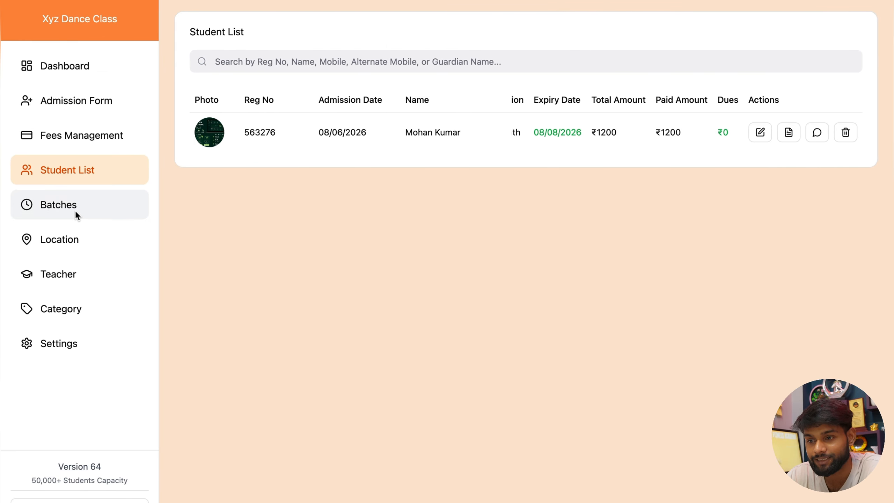
# Step: Go through Batches and Location to Teacher Management and open a blank Add Teacher form
pyautogui.click(75, 210)
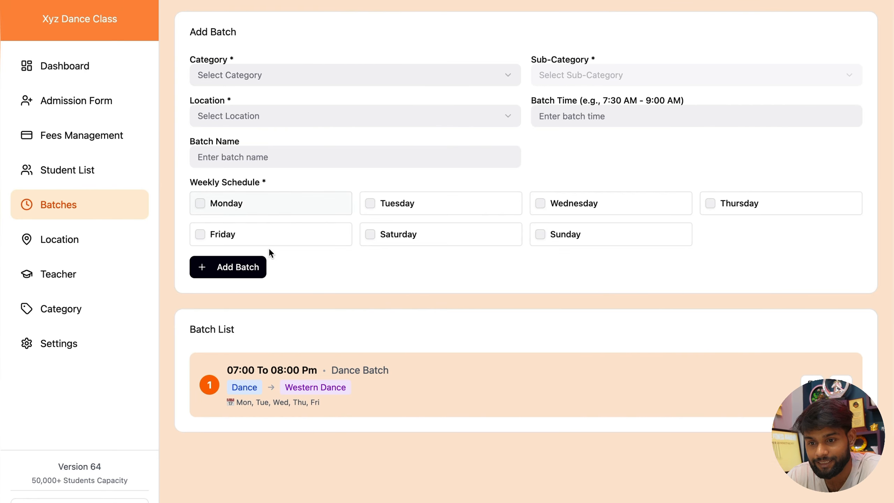
pyautogui.click(109, 245)
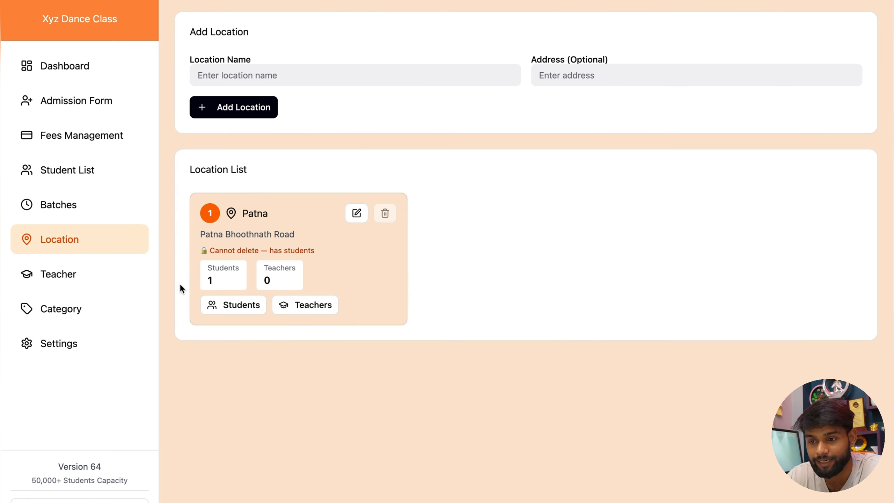
pyautogui.click(68, 269)
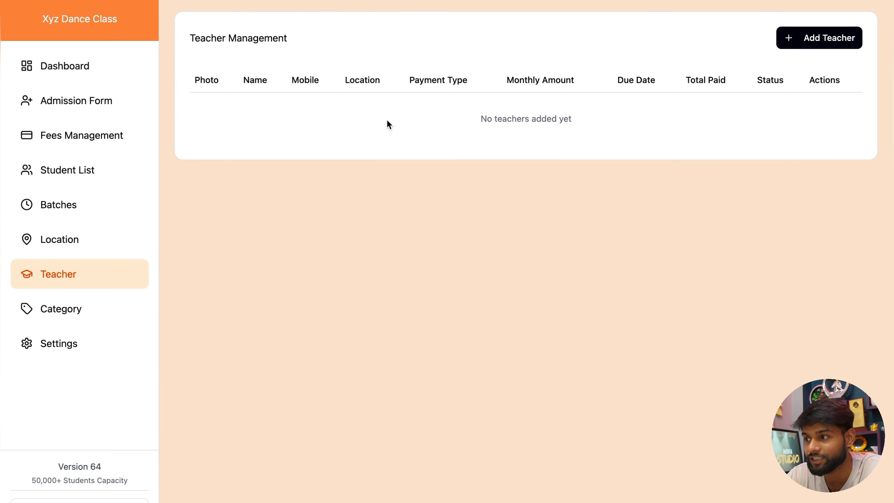
pyautogui.click(793, 41)
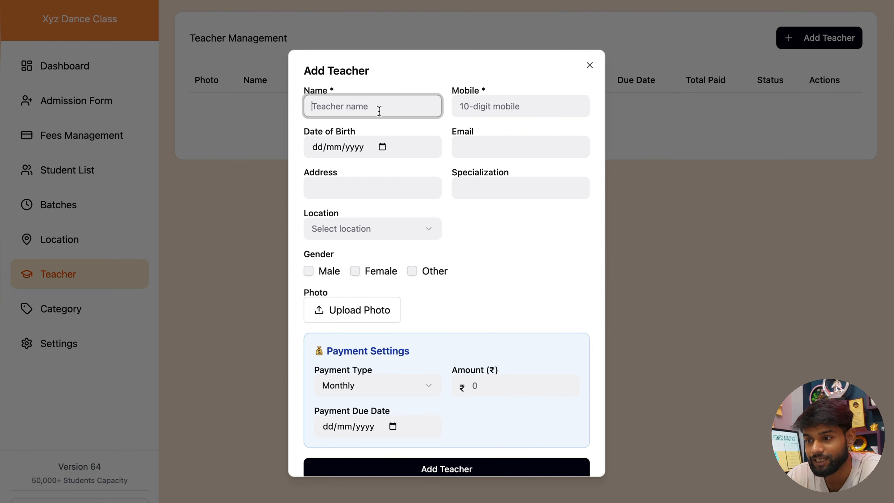
# Step: Autofill the teacher's name, mobile, email and address, then move to the specialization field
pyautogui.click(379, 110)
pyautogui.click(440, 143)
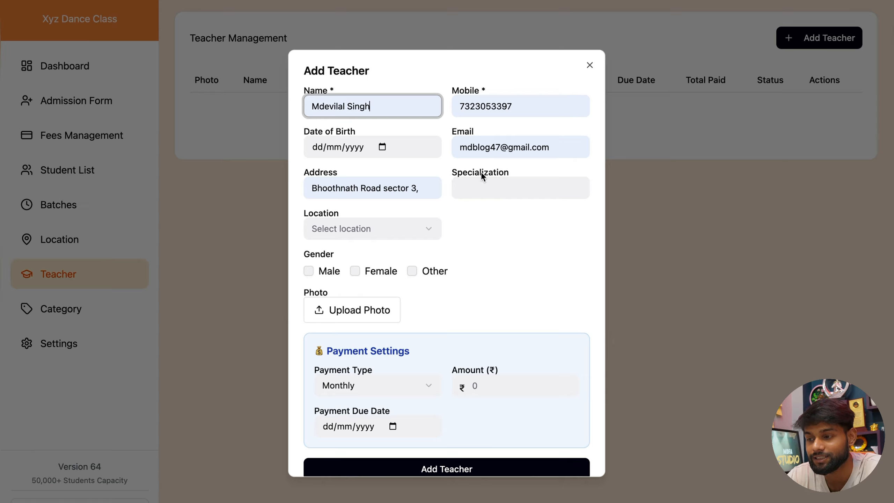
pyautogui.click(491, 184)
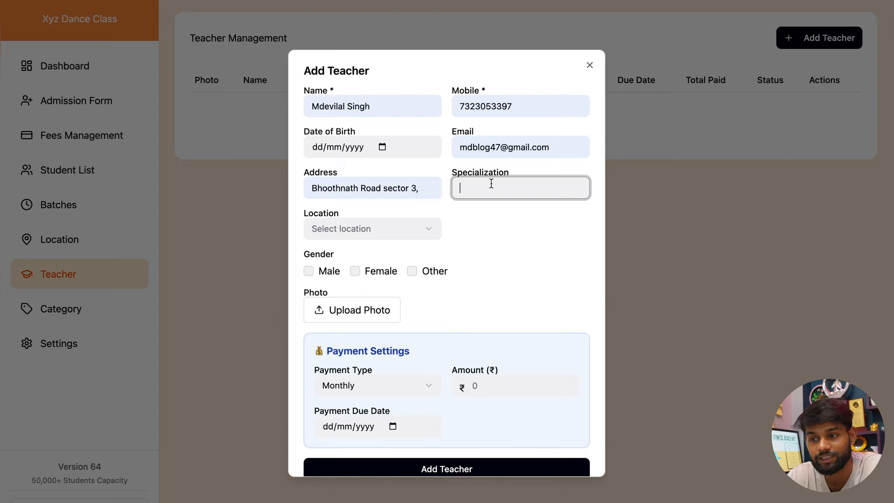
# Step: Set location to Patna, gender Male and payment type Monthly, then add the teacher
pyautogui.click(383, 233)
pyautogui.click(371, 256)
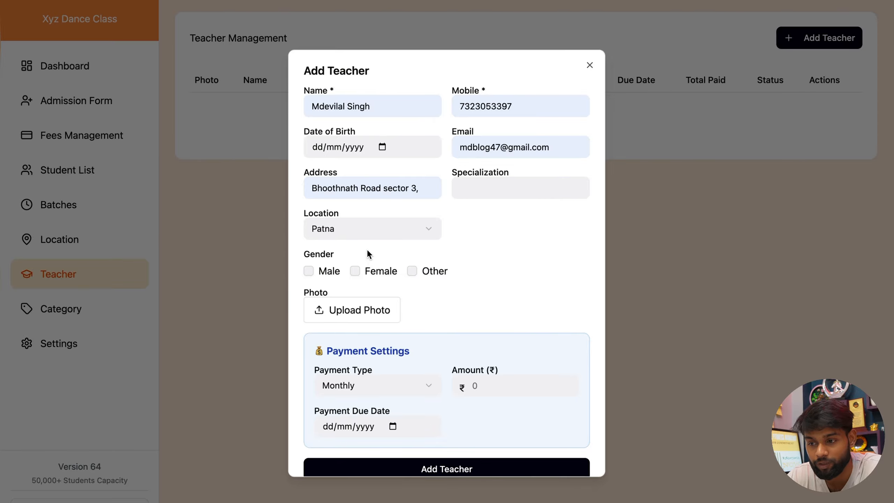
pyautogui.click(308, 272)
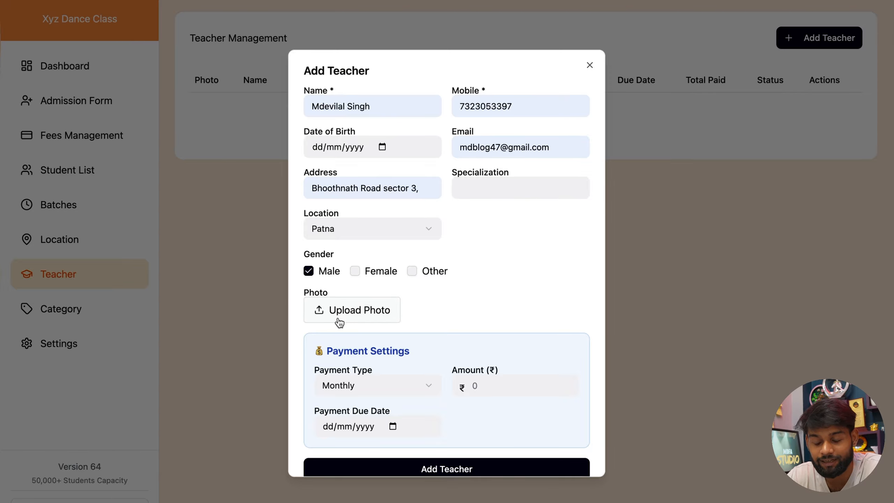
pyautogui.scroll(-1, 340, 322)
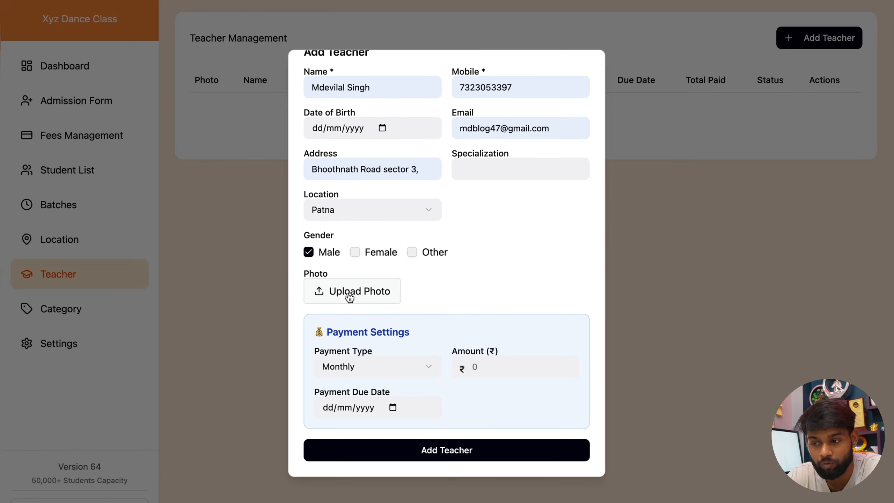
pyautogui.click(375, 365)
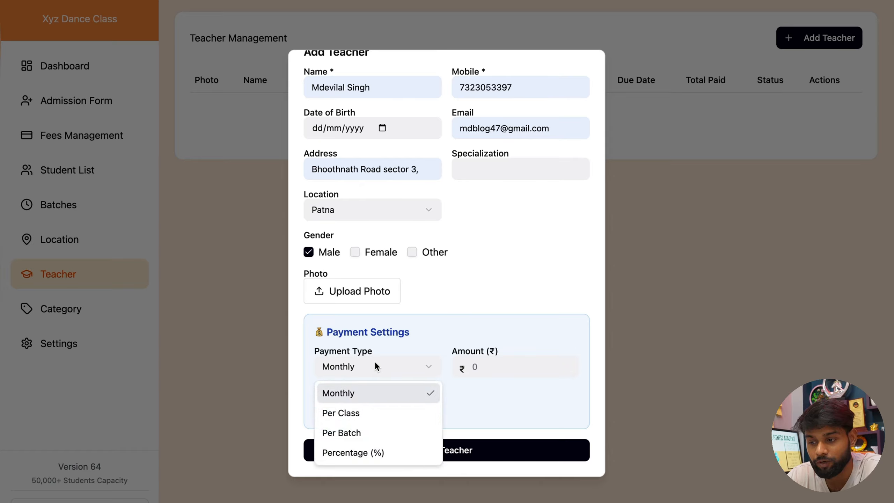
pyautogui.click(438, 353)
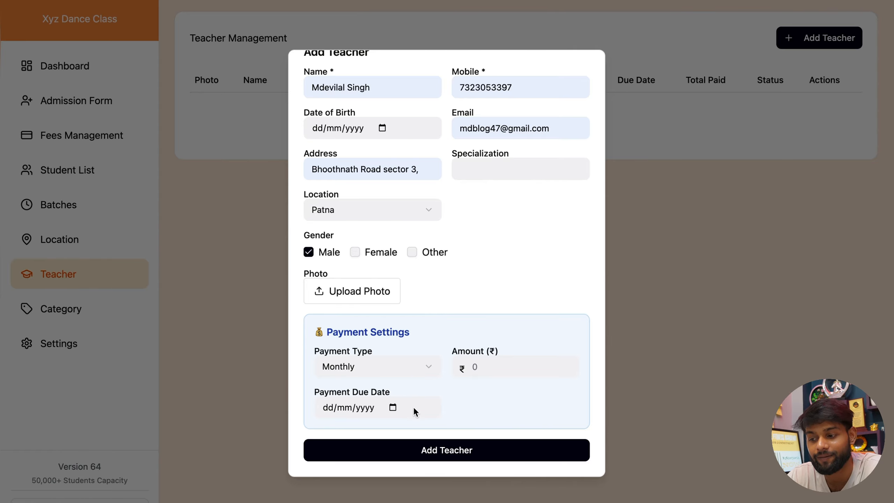
pyautogui.click(429, 454)
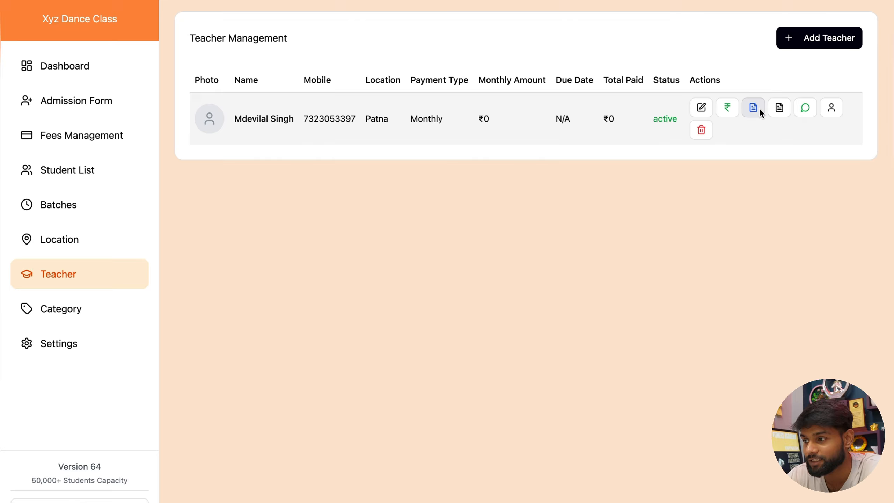
# Step: Generate the teacher's payment report, cancel printing, and switch back to the CMS workspace
pyautogui.click(779, 109)
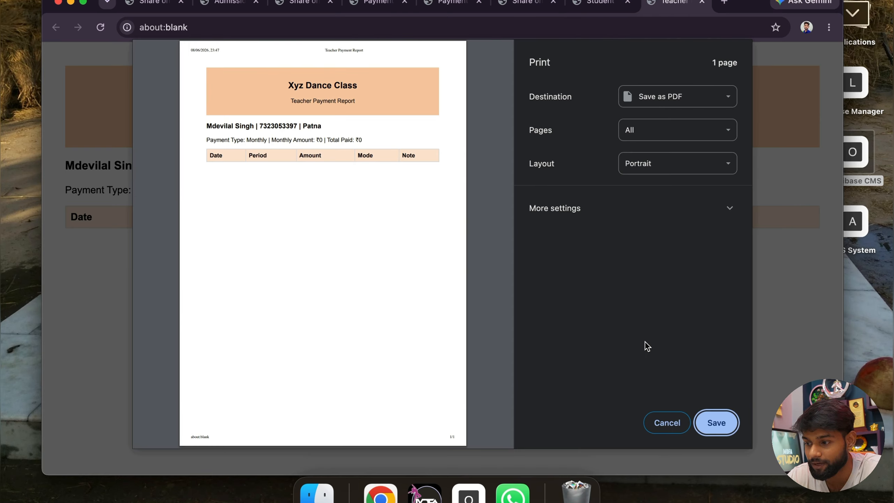
pyautogui.click(671, 422)
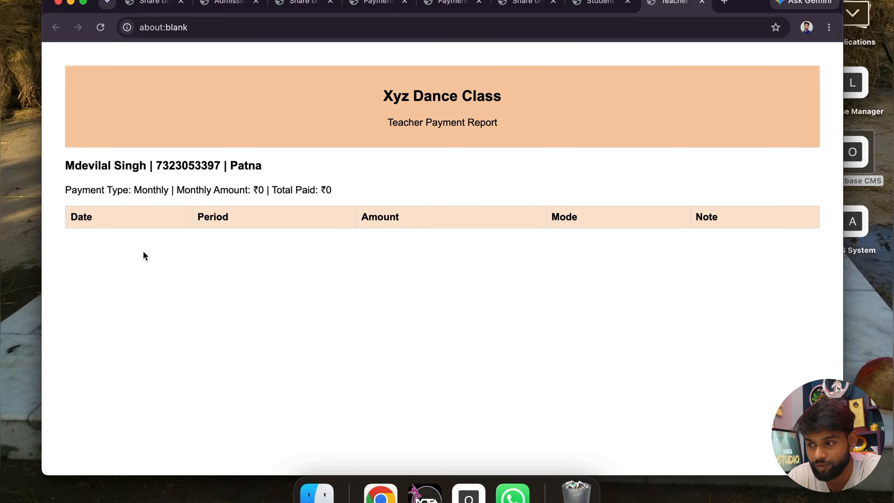
pyautogui.hotkey('ctrl', 'Right')
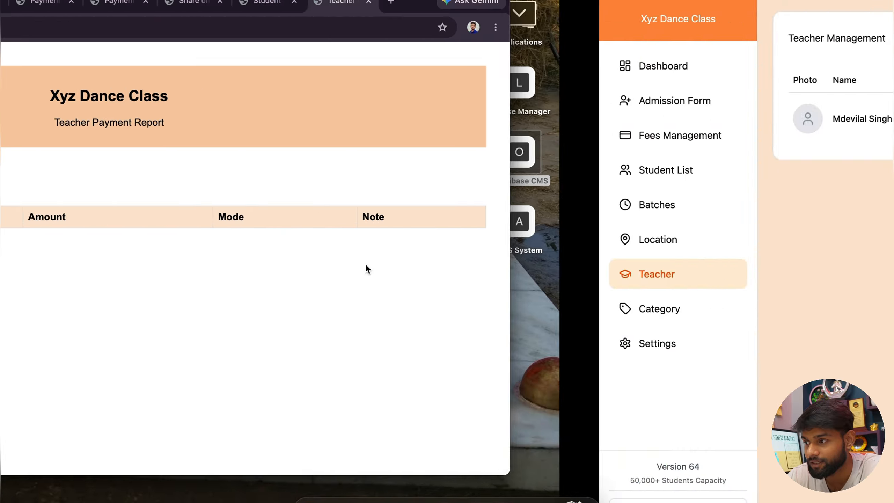
pyautogui.click(728, 107)
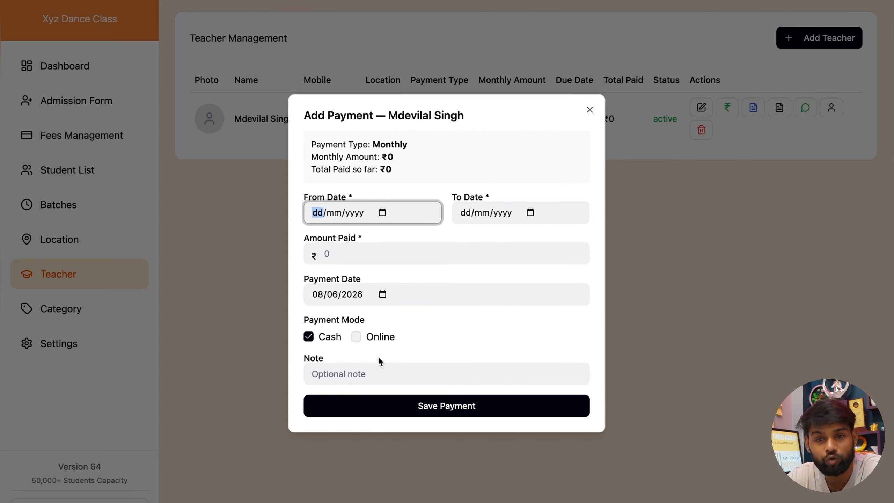
pyautogui.click(590, 109)
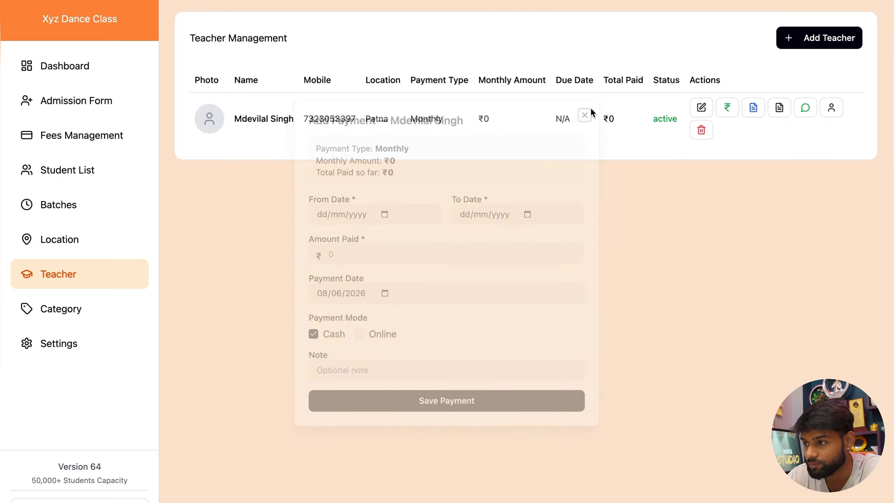
pyautogui.click(729, 107)
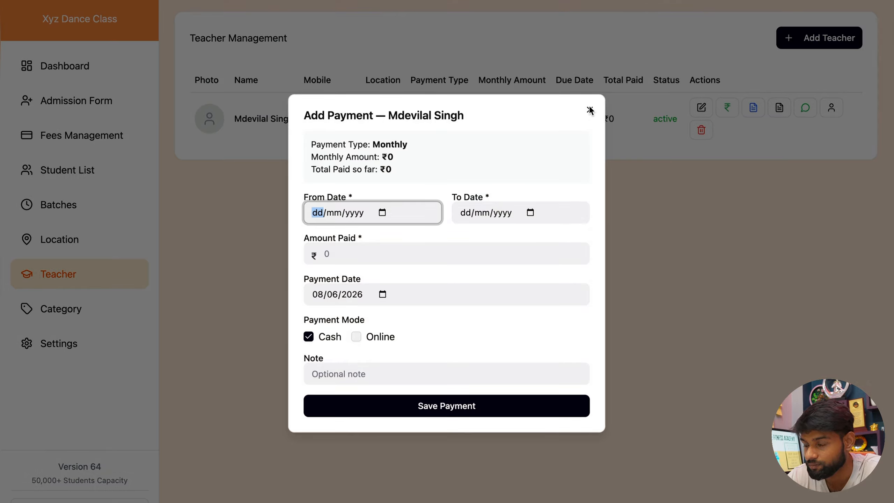
pyautogui.click(587, 111)
pyautogui.click(750, 106)
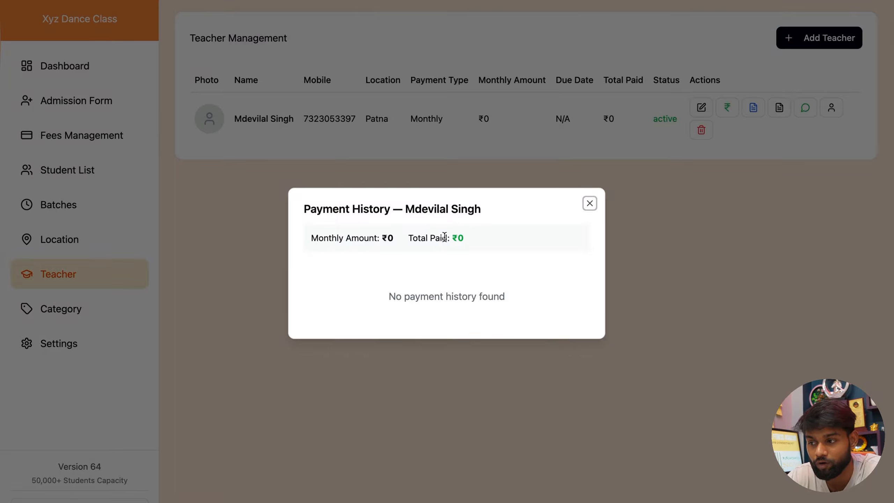
pyautogui.click(590, 204)
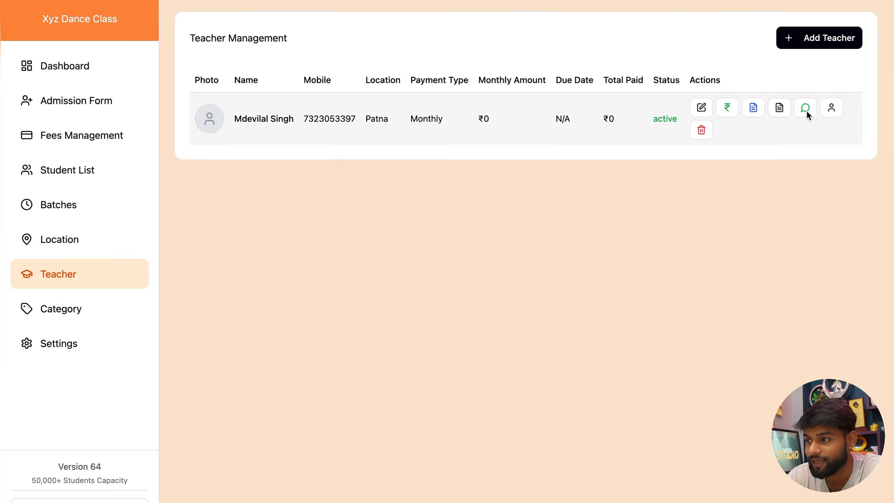
pyautogui.click(806, 106)
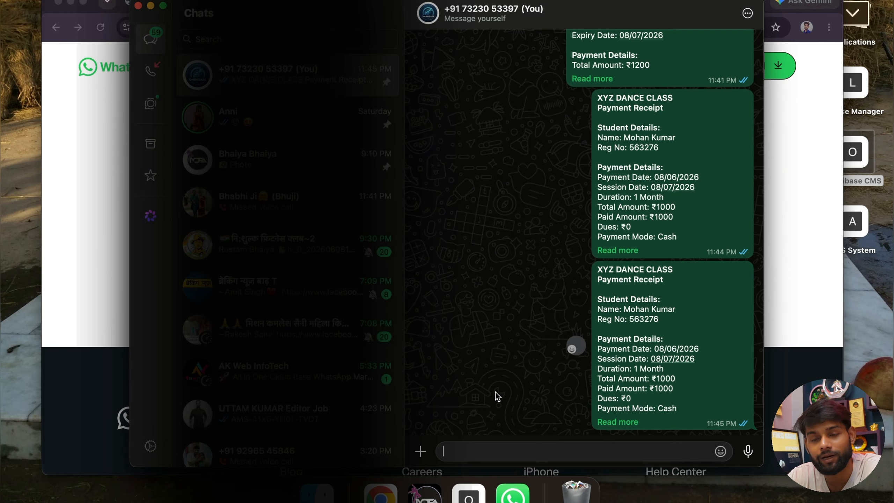
pyautogui.hotkey('ctrl', 'Right')
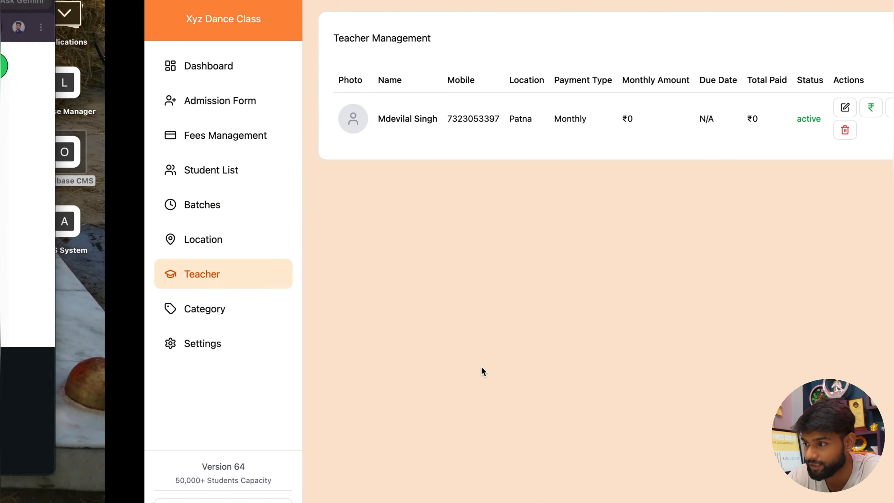
pyautogui.click(831, 109)
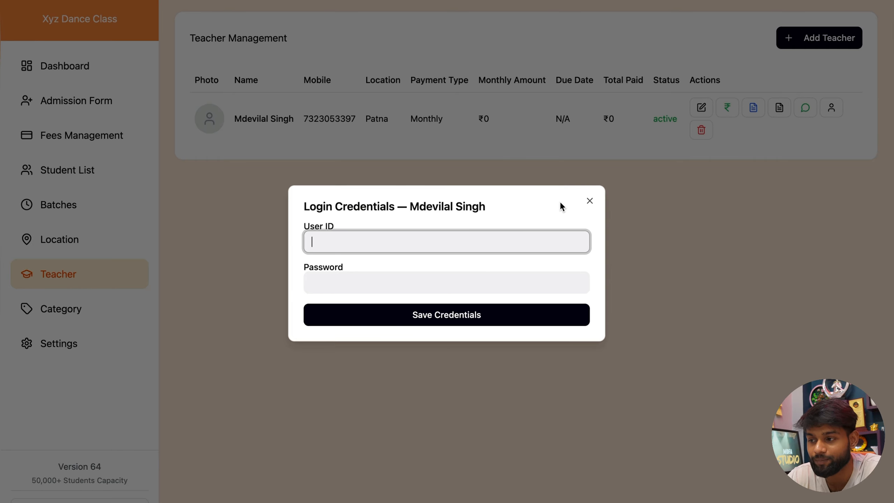
pyautogui.click(588, 201)
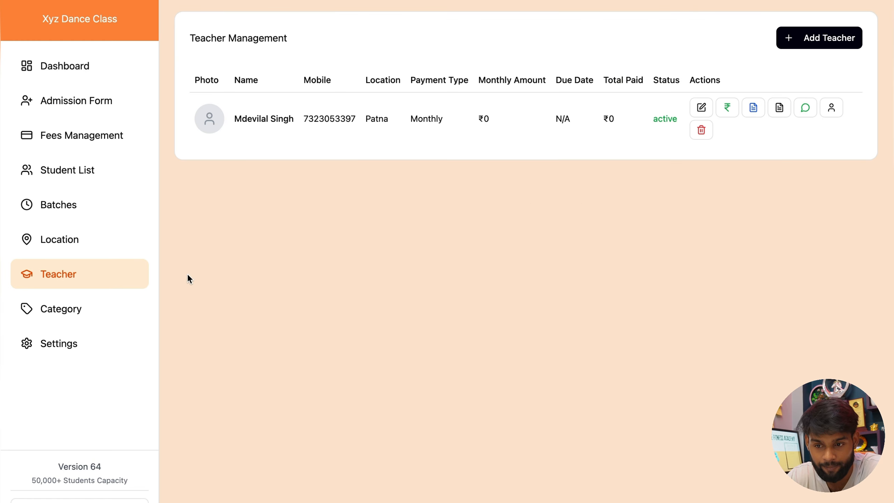
# Step: Open the Dashboard, filter it to Patna, then switch the location back to All Locations
pyautogui.click(77, 318)
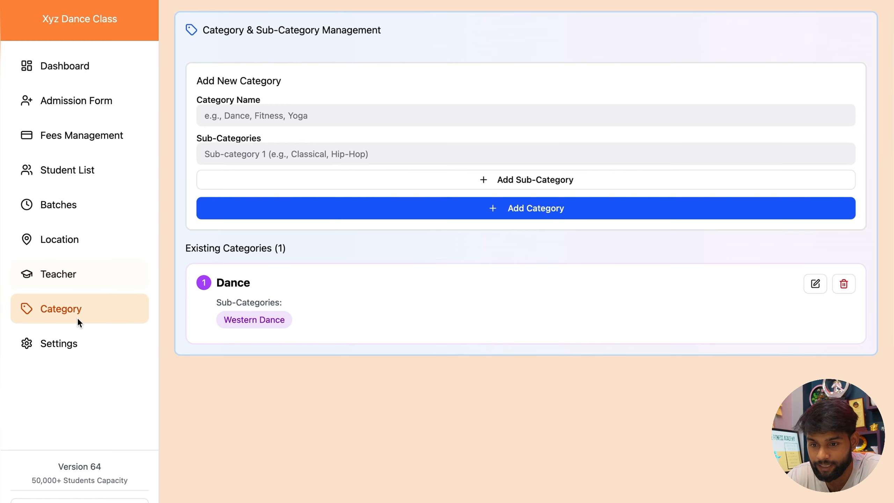
pyautogui.click(71, 346)
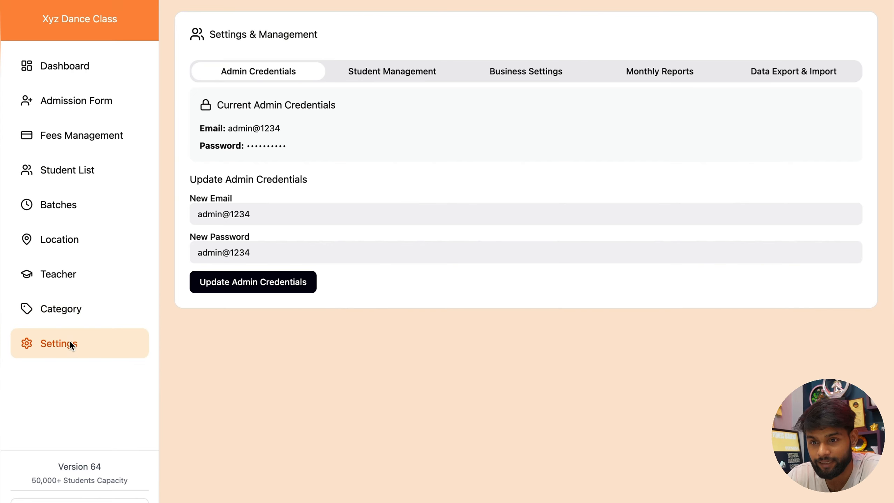
pyautogui.click(70, 69)
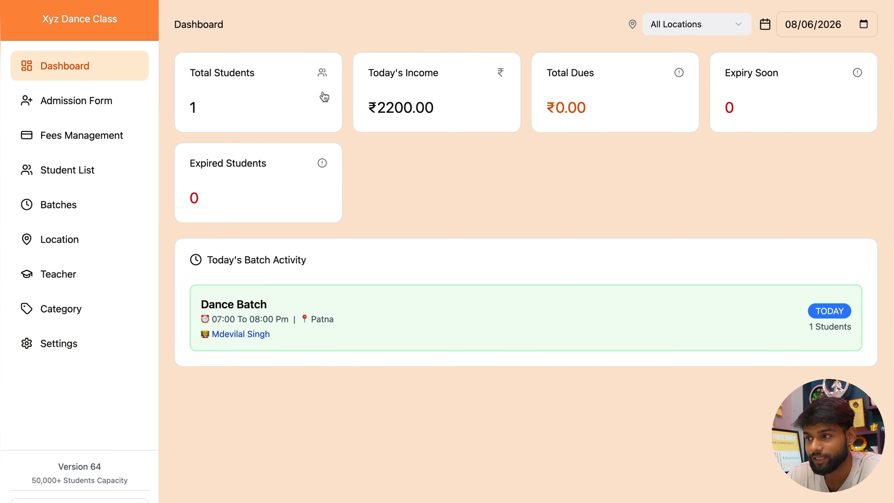
pyautogui.click(675, 25)
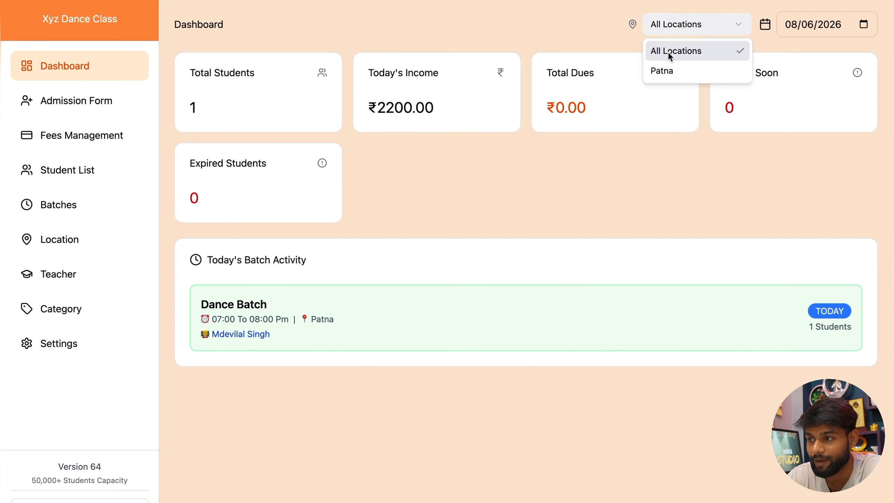
pyautogui.click(668, 71)
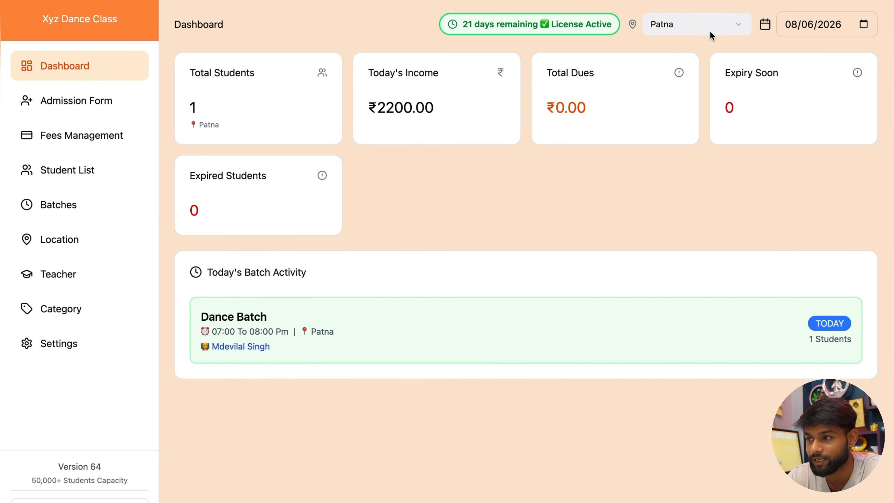
pyautogui.click(687, 14)
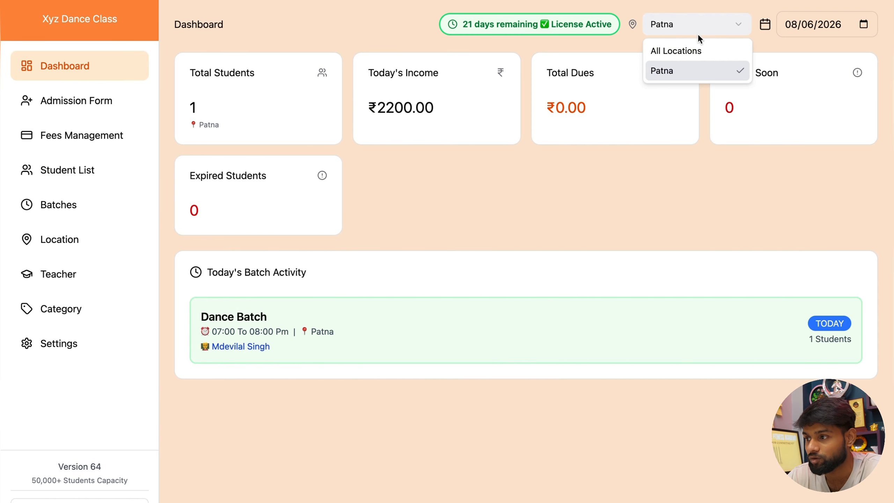
pyautogui.click(695, 51)
pyautogui.click(865, 24)
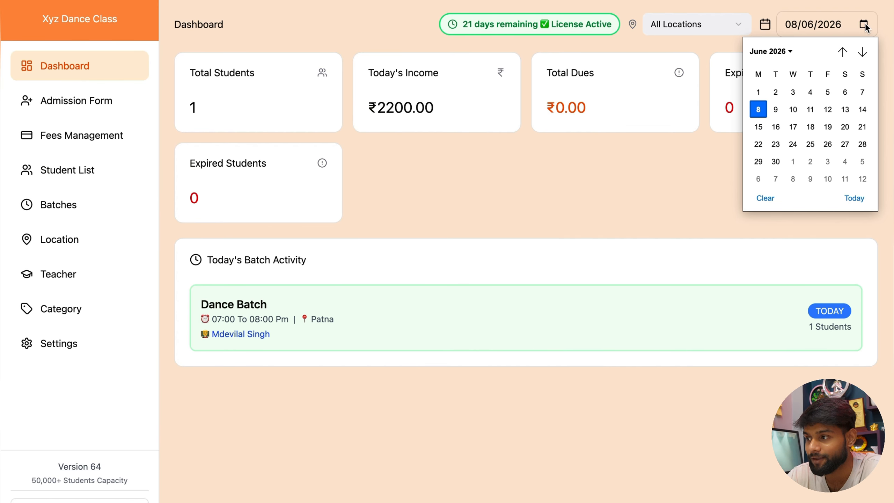
# Step: Change the dashboard date from 07/06/2026 to 8 June 2026
pyautogui.click(866, 95)
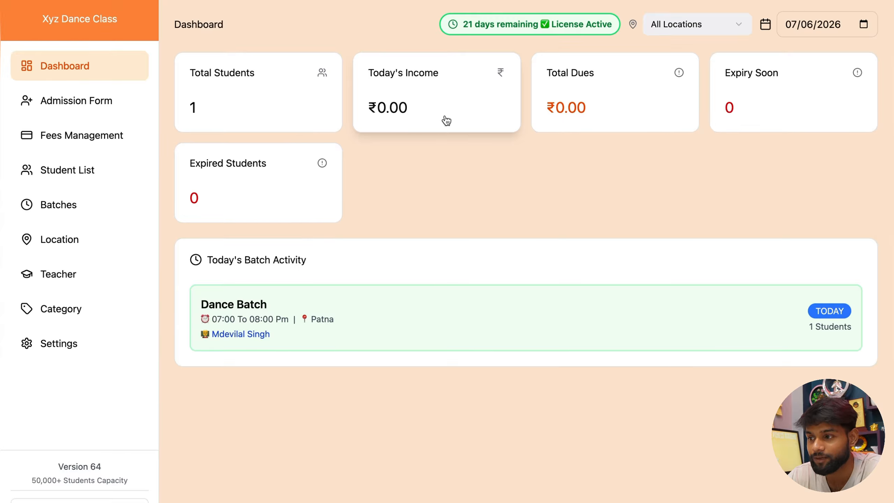
pyautogui.click(864, 24)
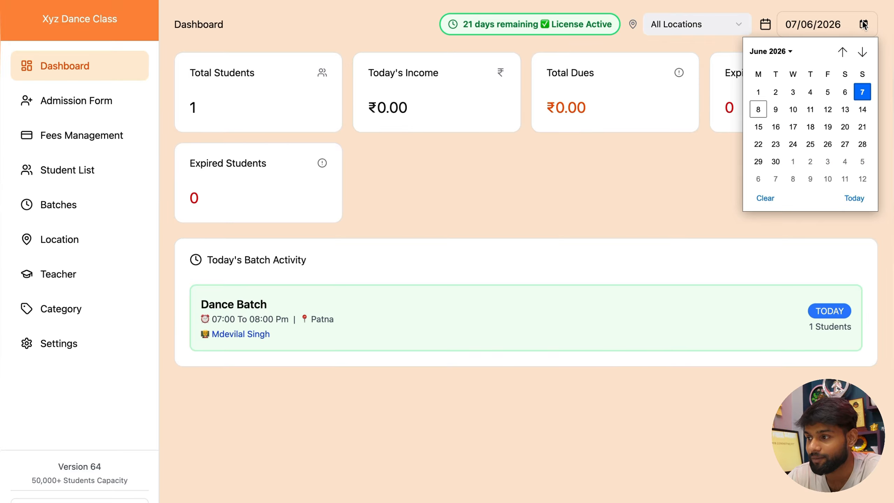
pyautogui.click(758, 110)
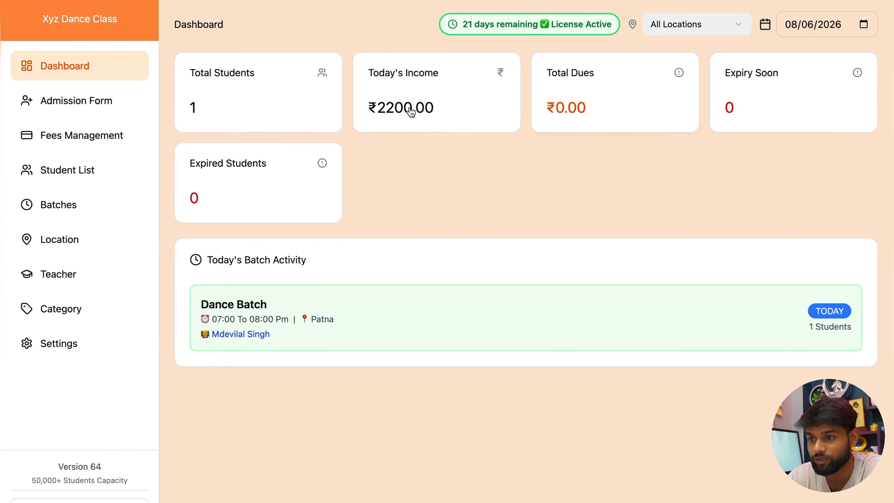
# Step: Open the Today's Income report, highlight the Fees Payment entry, then close the report
pyautogui.click(409, 94)
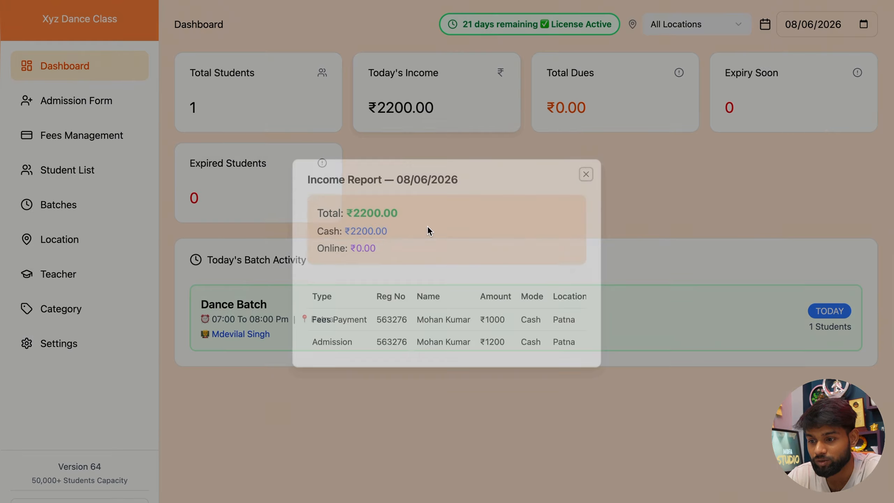
pyautogui.moveTo(307, 322); pyautogui.dragTo(362, 322)
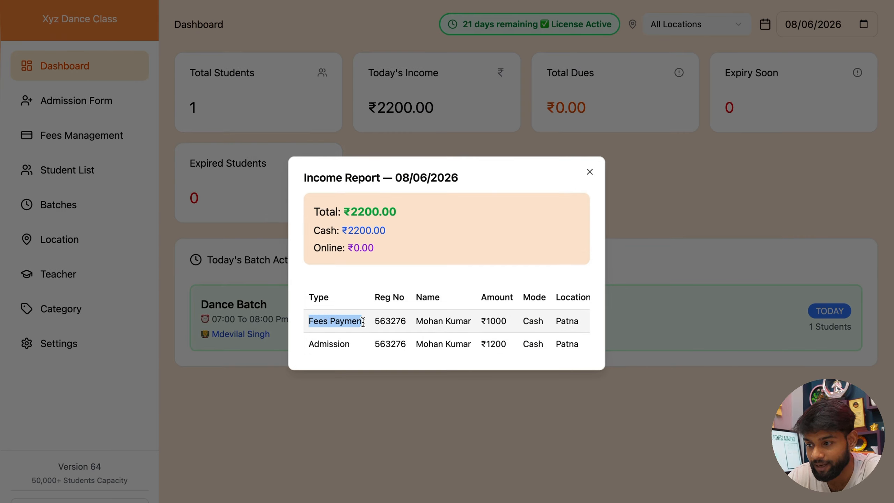
pyautogui.hscroll(2, 562, 319)
pyautogui.hscroll(-2, 561, 319)
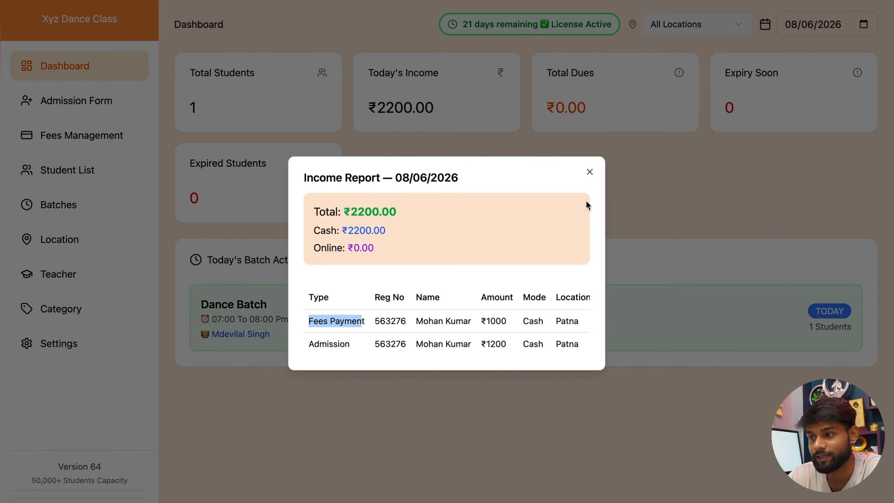
pyautogui.click(590, 171)
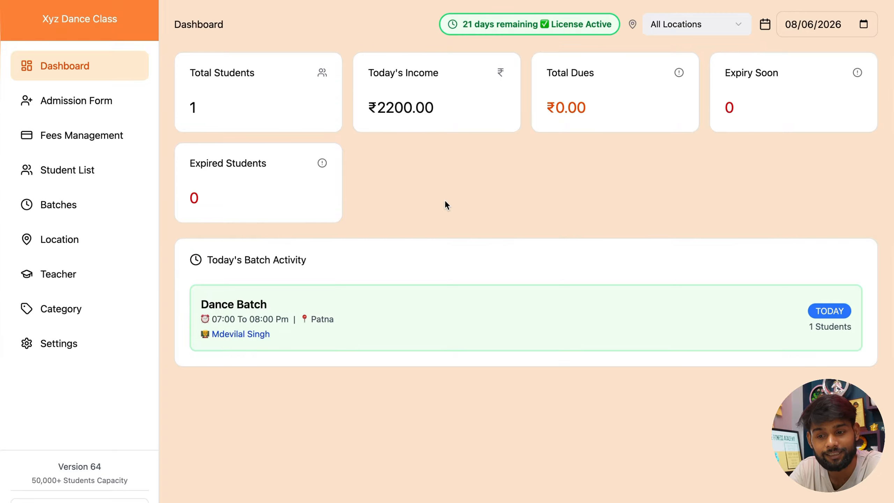
pyautogui.click(86, 340)
pyautogui.click(397, 77)
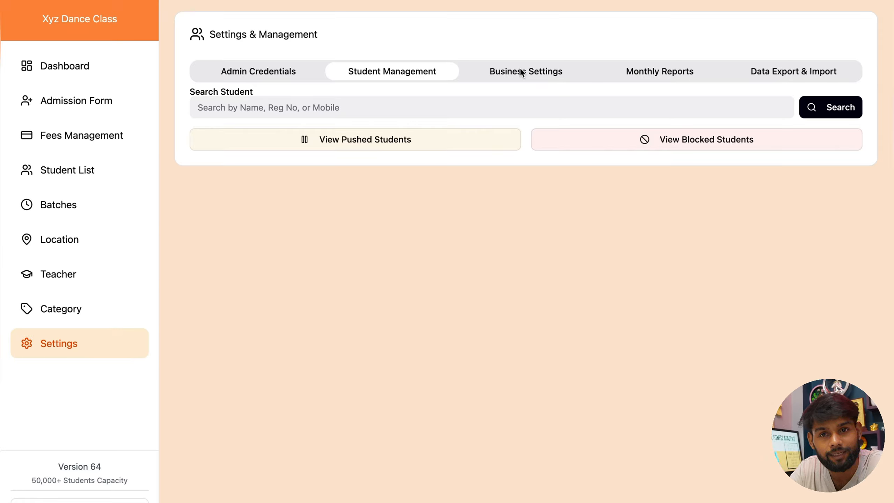
pyautogui.click(96, 80)
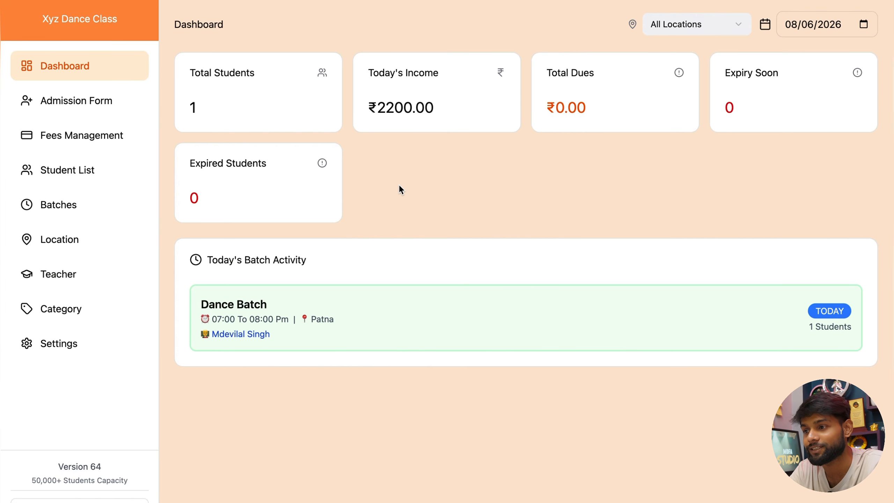
# Step: Bring Chrome forward, open a new full-screen tab, and load ominibase.online
pyautogui.hotkey('ctrl', 'Left')
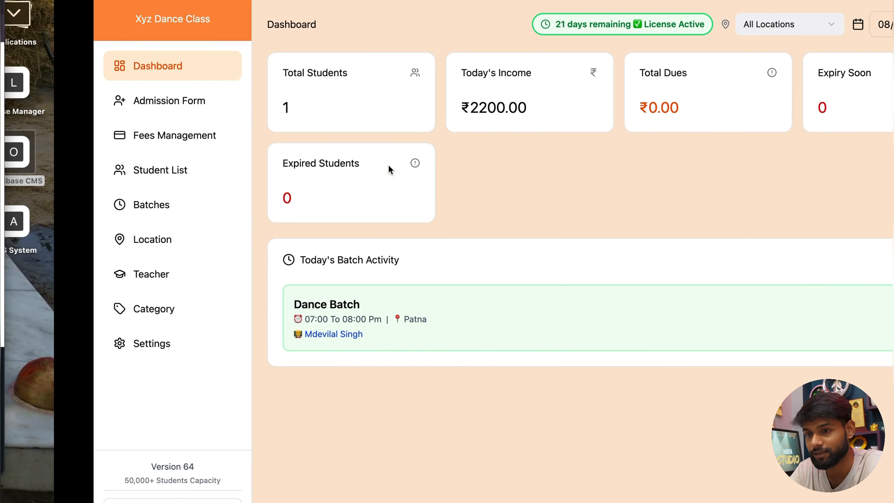
pyautogui.click(81, 68)
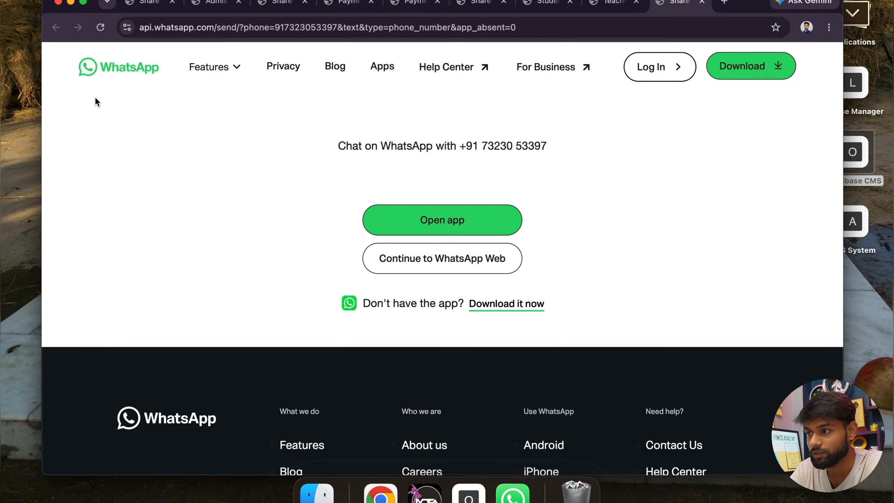
pyautogui.press('super+t')
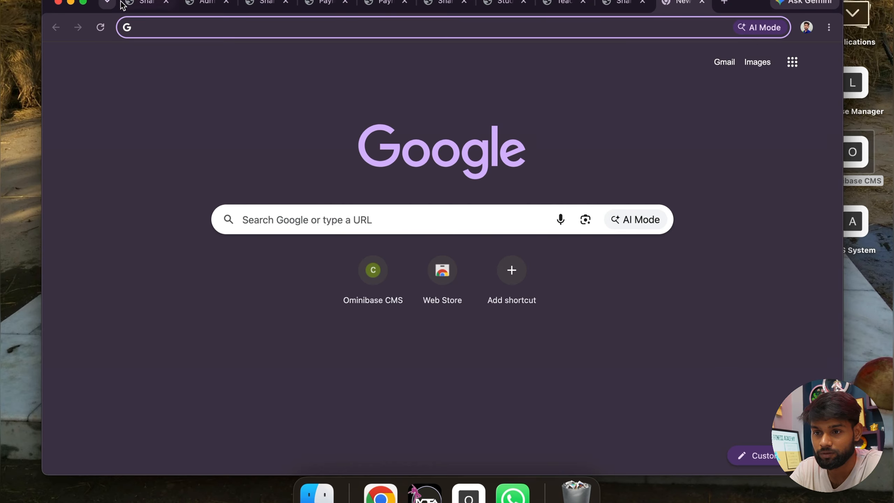
pyautogui.click(84, 5)
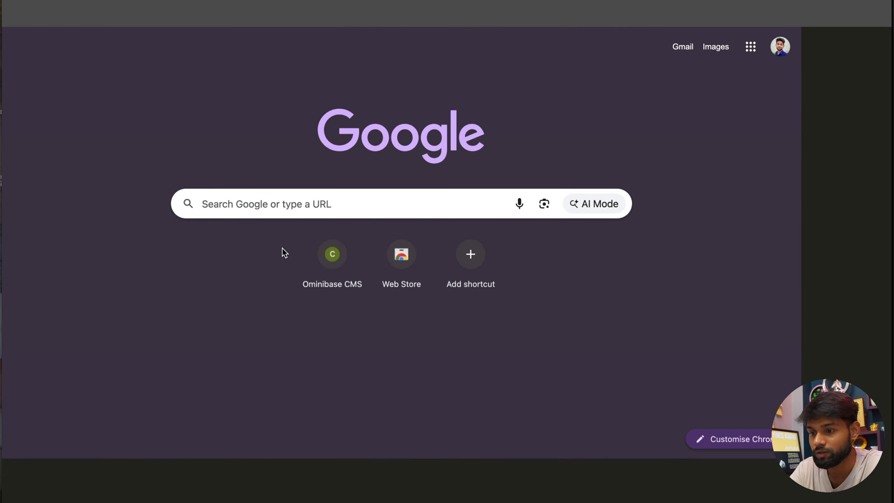
pyautogui.click(345, 198)
pyautogui.write('omini')
pyautogui.write('ba')
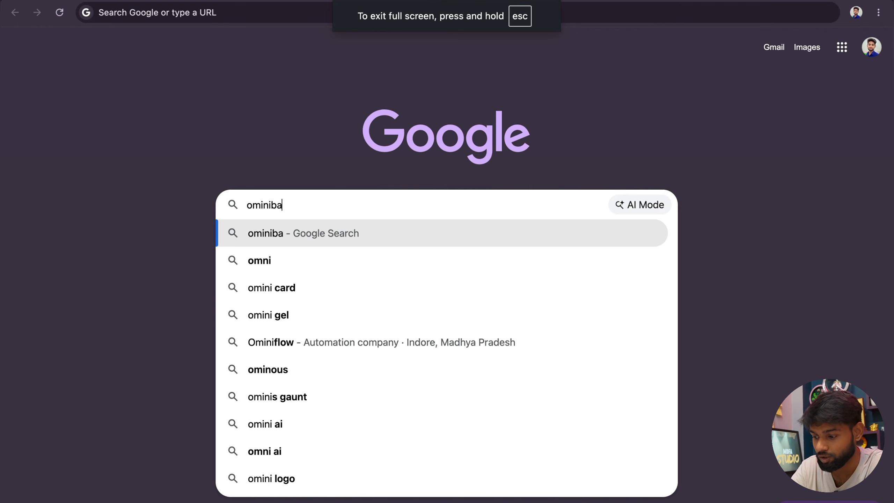
pyautogui.write('se.online')
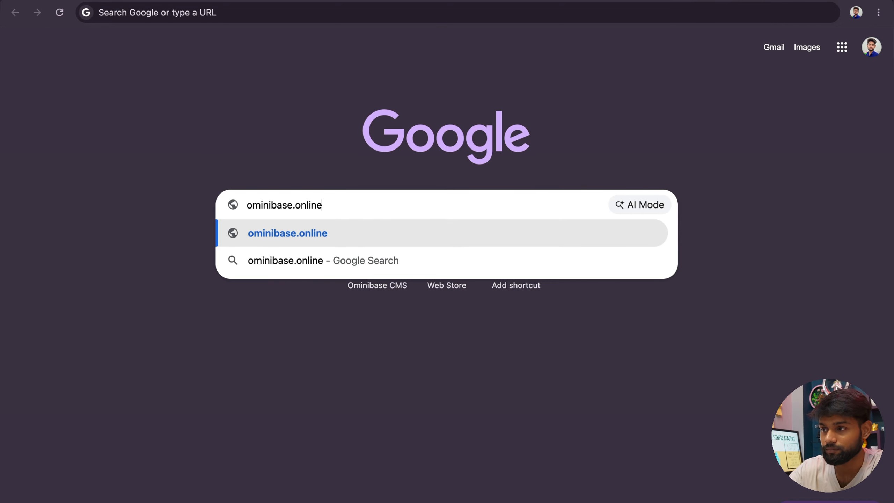
pyautogui.press('Return')
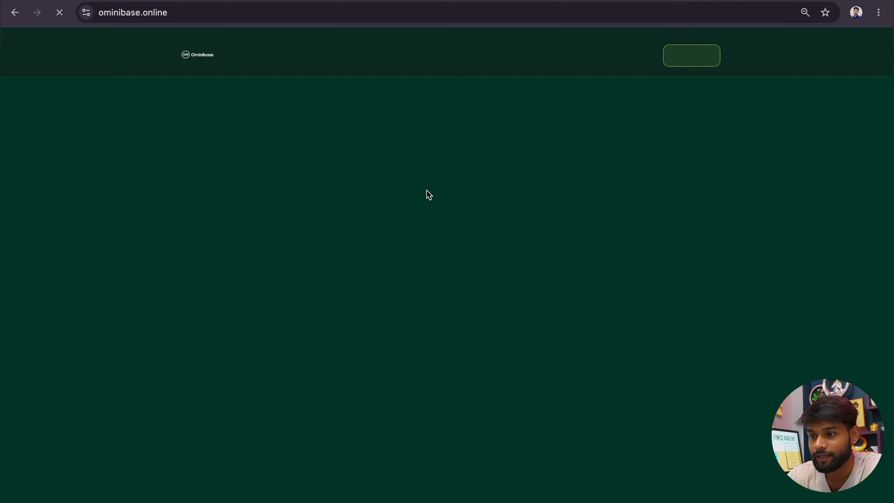
# Step: Open the CMS product page from the home page and scroll down to the ₹799/month pricing
pyautogui.scroll(-3, 382, 260)
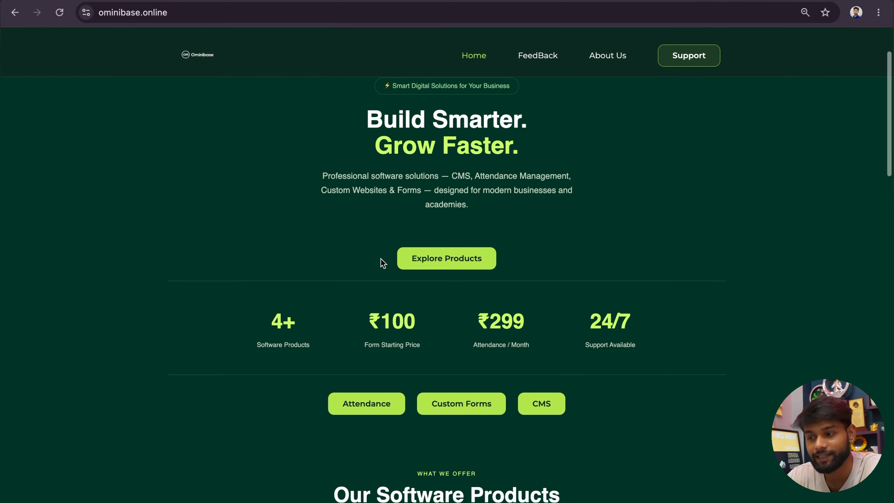
pyautogui.scroll(-3, 490, 350)
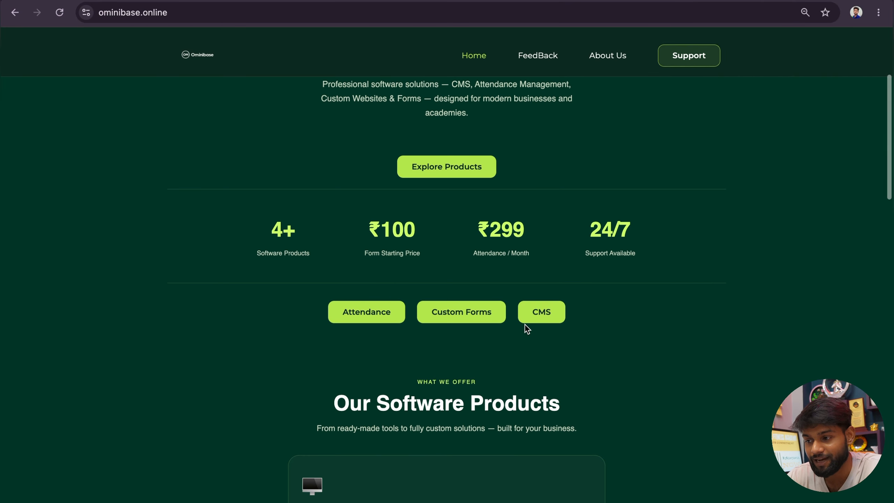
pyautogui.click(547, 320)
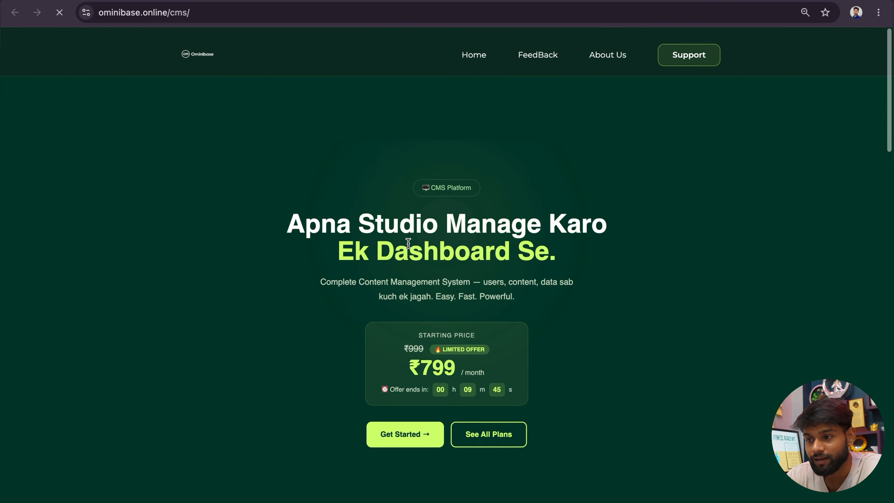
pyautogui.scroll(-2, 409, 243)
pyautogui.scroll(-4, 354, 247)
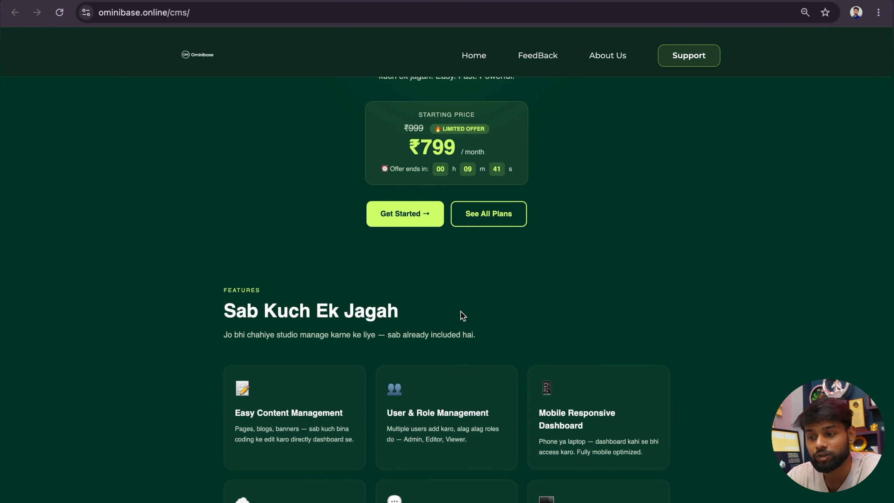
pyautogui.scroll(-10, 461, 311)
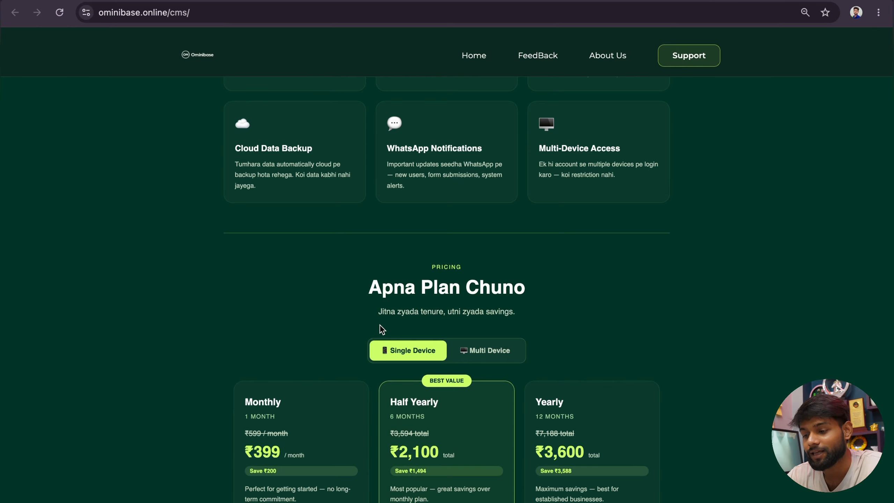
# Step: Toggle the plan cards to Multi Device pricing and highlight the ₹799 monthly price
pyautogui.scroll(-3, 381, 327)
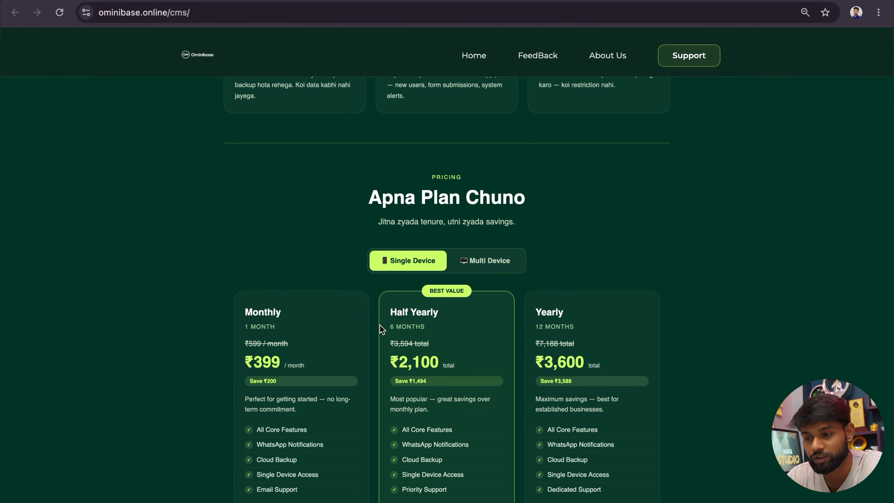
pyautogui.scroll(-3, 380, 326)
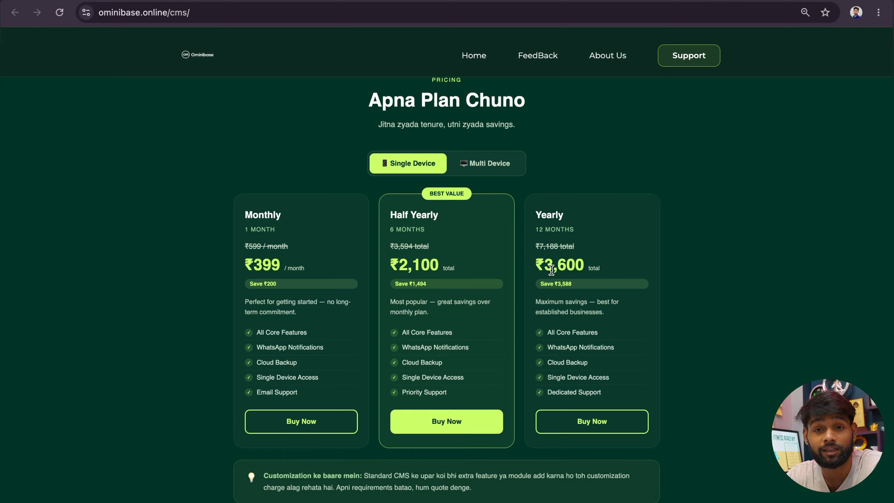
pyautogui.click(472, 163)
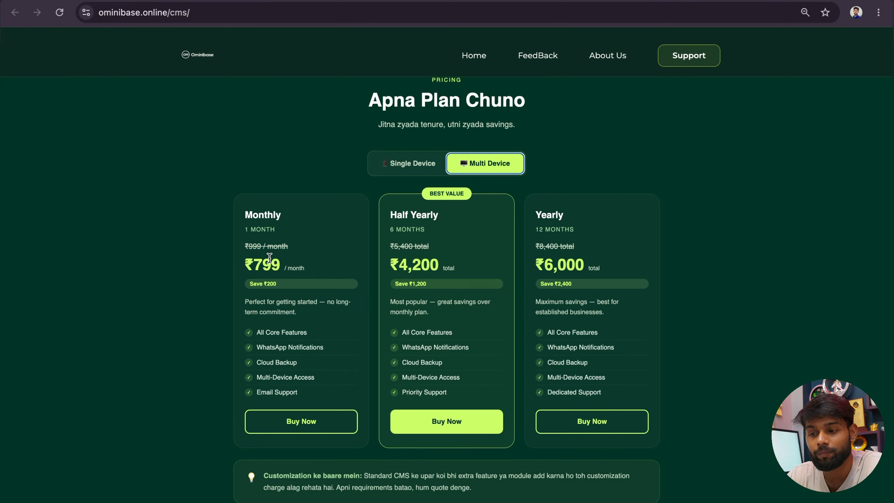
pyautogui.moveTo(255, 268); pyautogui.dragTo(281, 270)
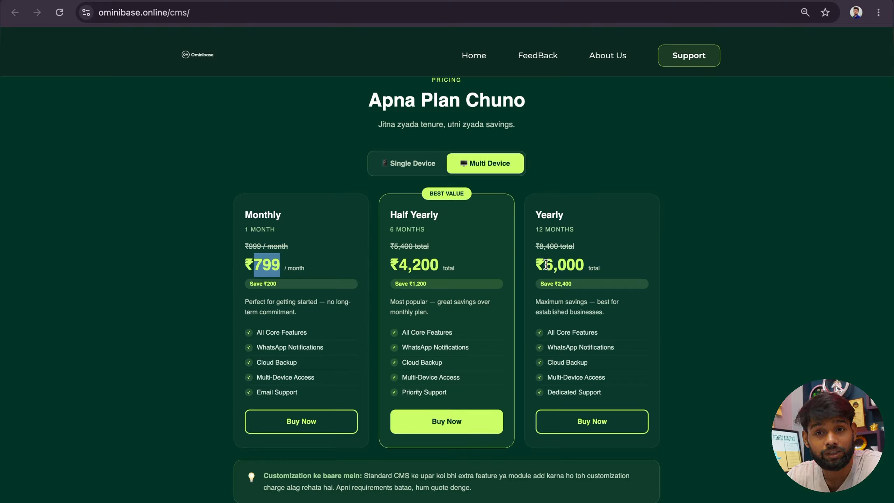
pyautogui.scroll(2, 546, 264)
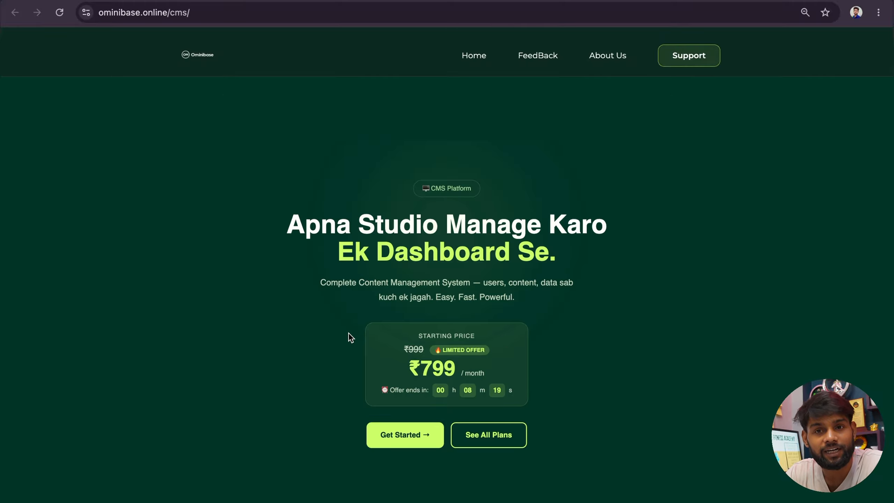
# Step: Open the Support contact form, then return Home and scroll to the ₹100-per-form offer
pyautogui.scroll(-1, 350, 333)
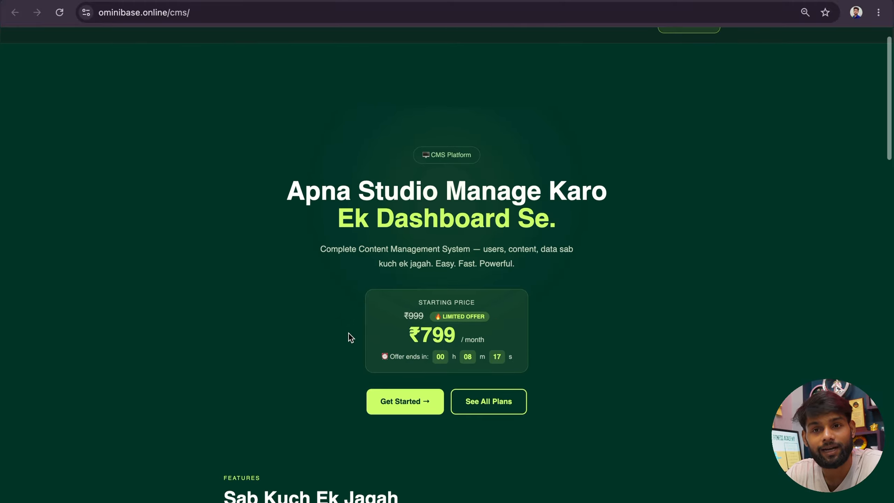
pyautogui.scroll(-20, 348, 333)
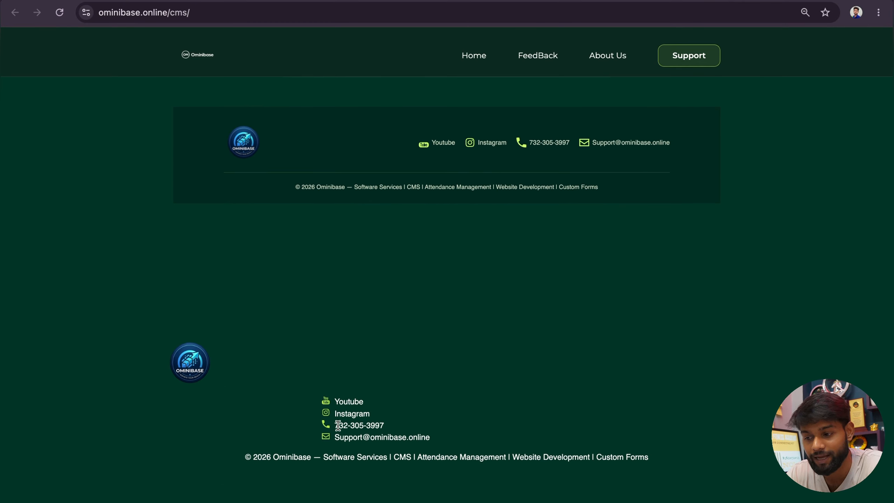
pyautogui.scroll(20, 654, 268)
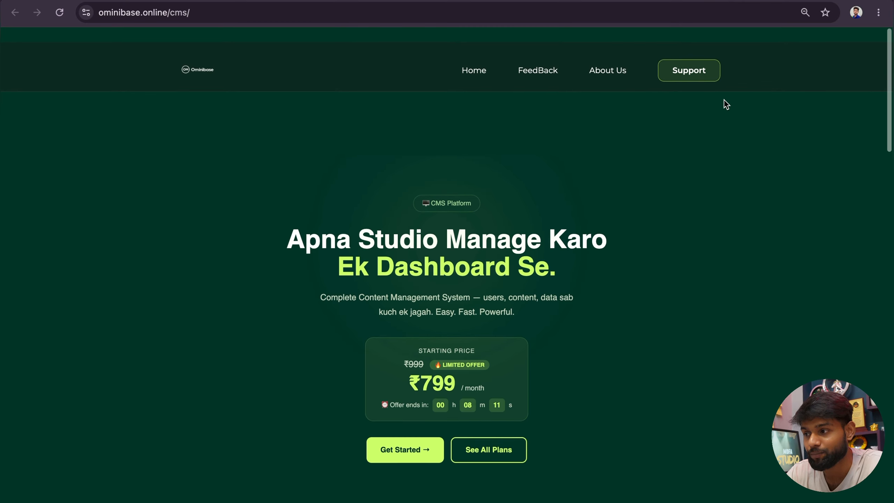
pyautogui.click(691, 65)
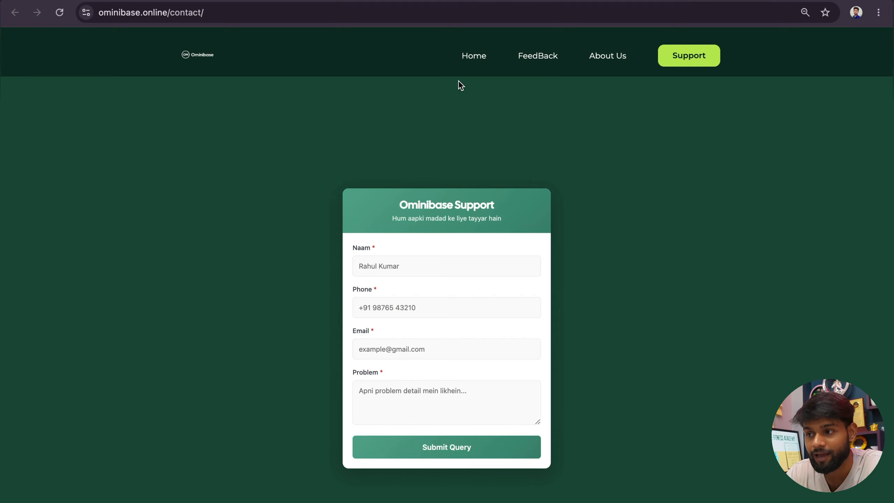
pyautogui.click(474, 56)
pyautogui.scroll(-15, 409, 240)
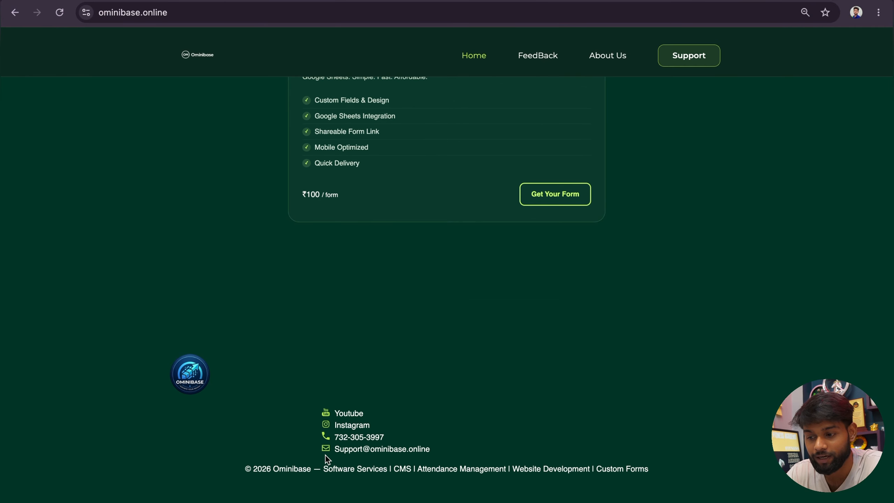